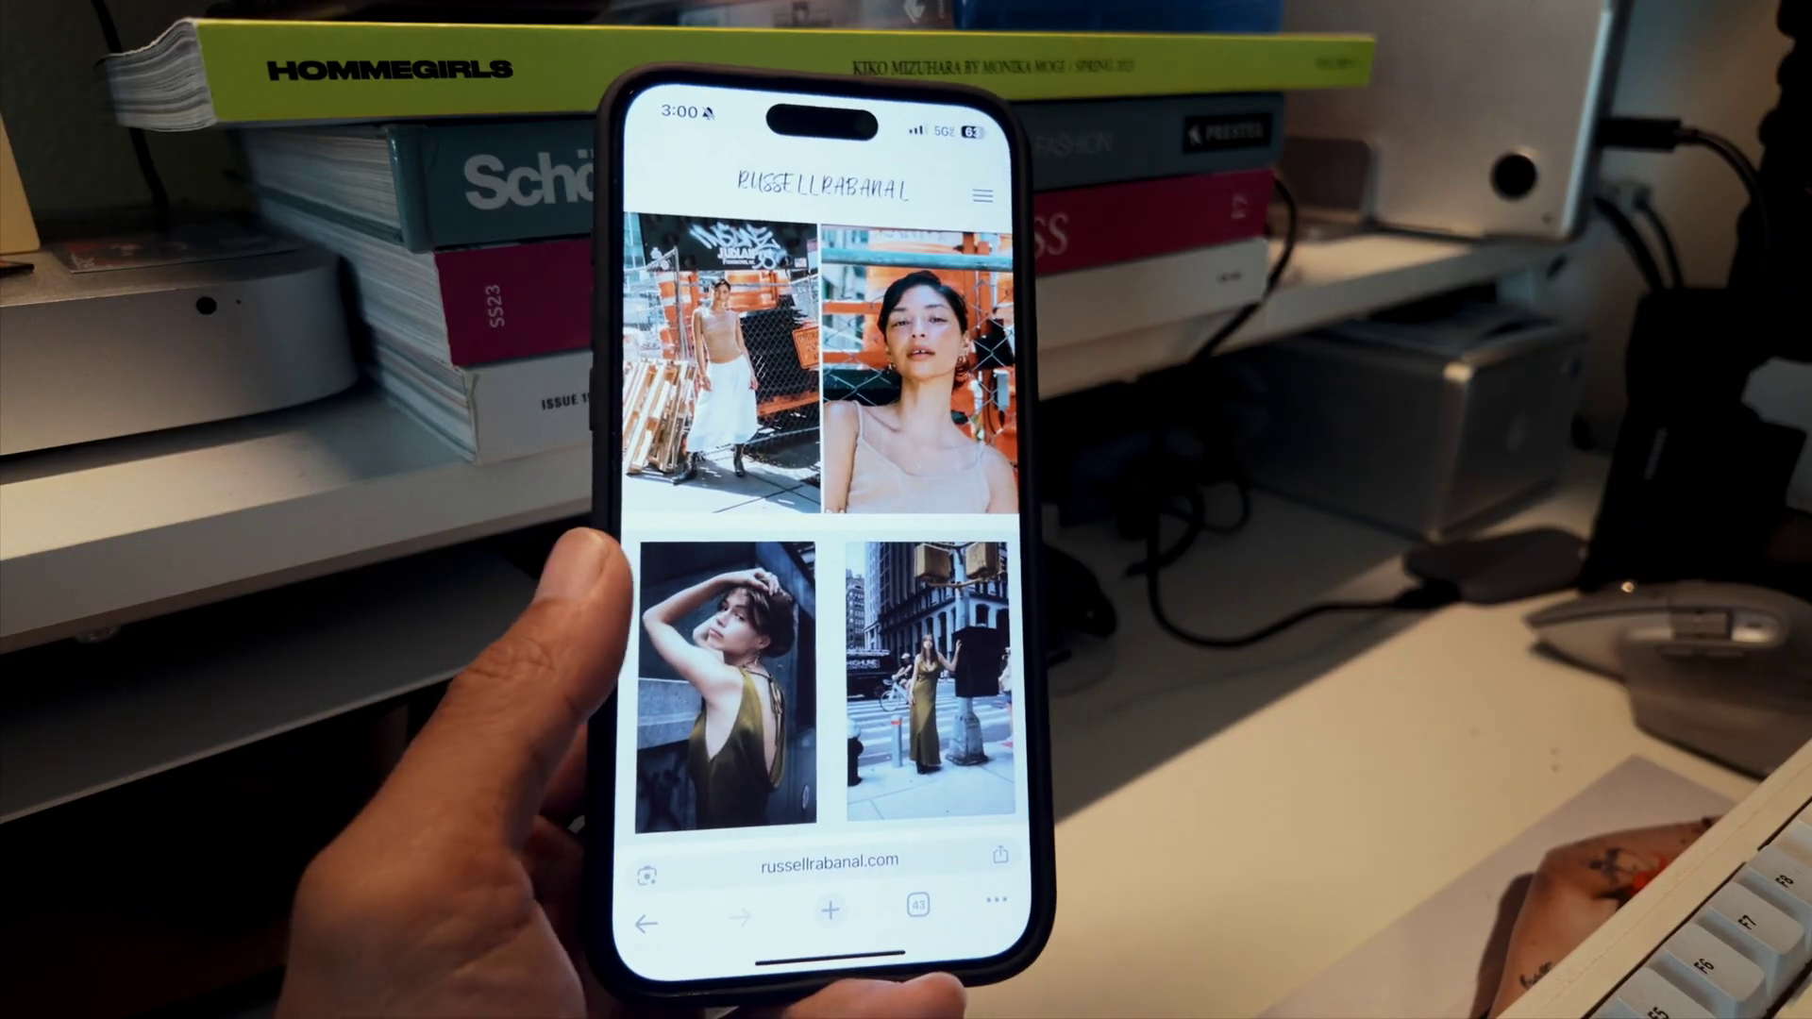
- Scroll the Switch Theme list, which shows Matthias as current and Marina as customised
scroll(821, 566, down, 10)
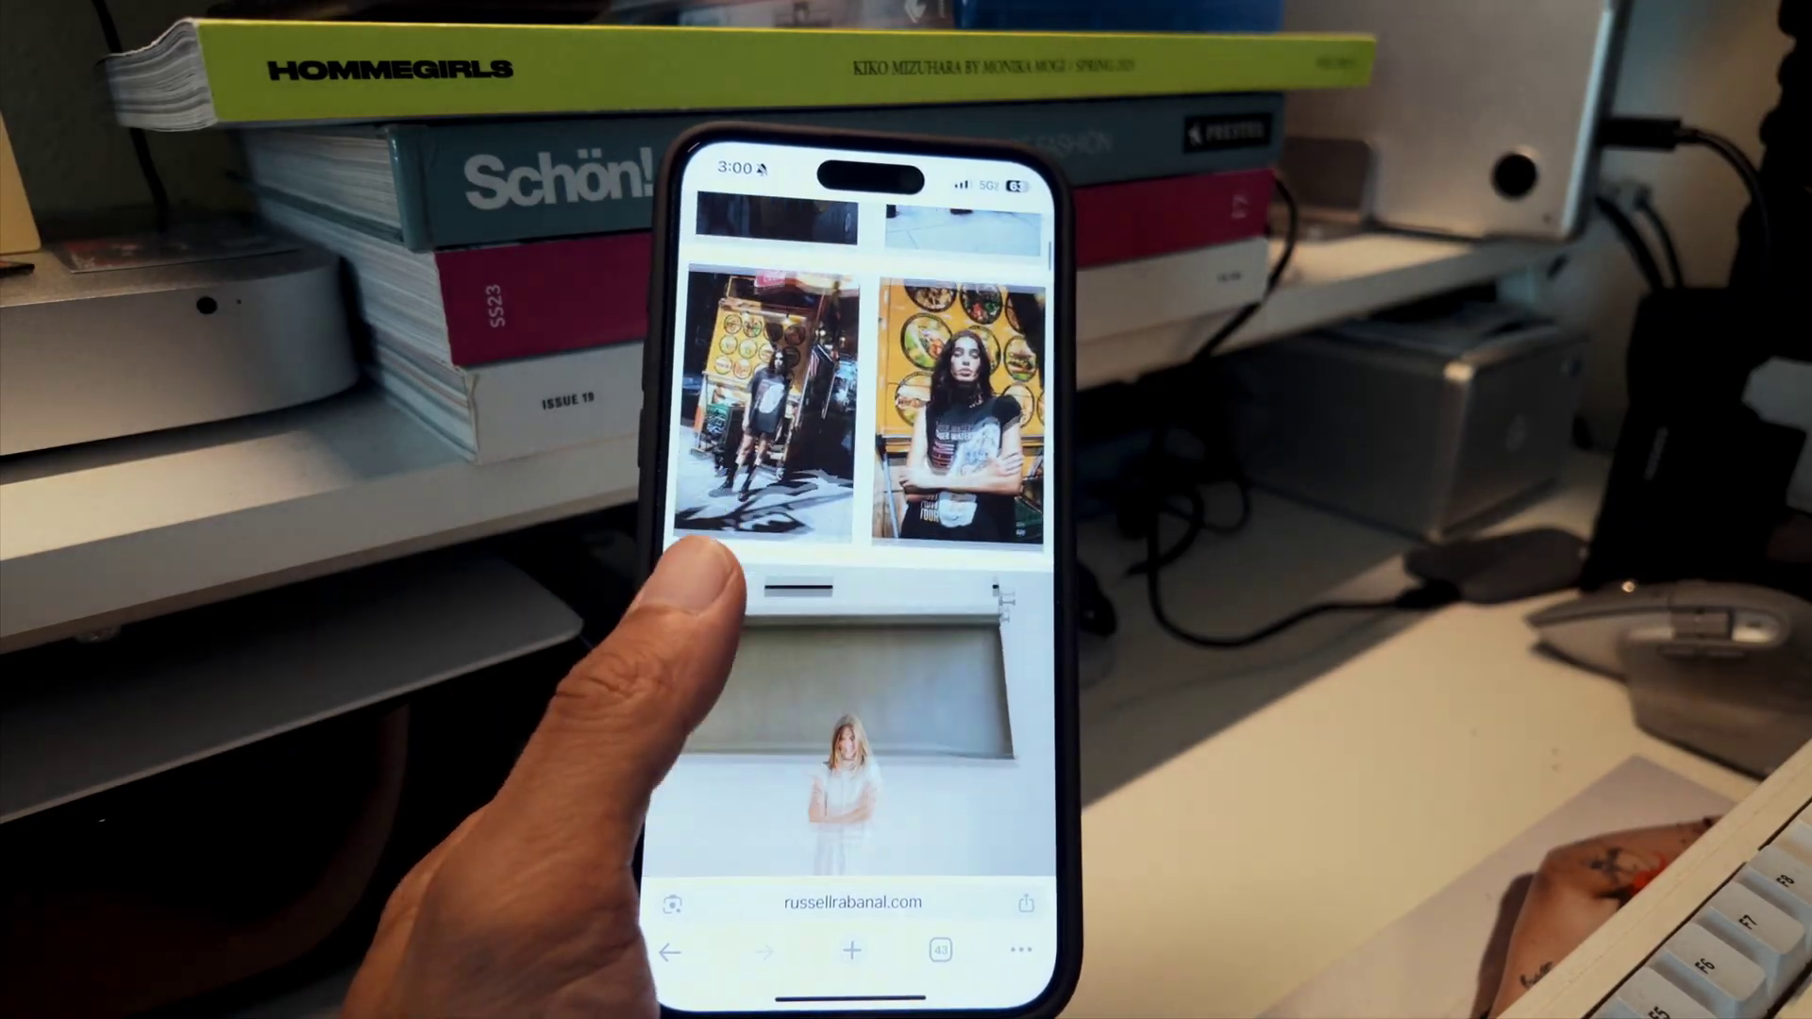
scroll(859, 566, down, 10)
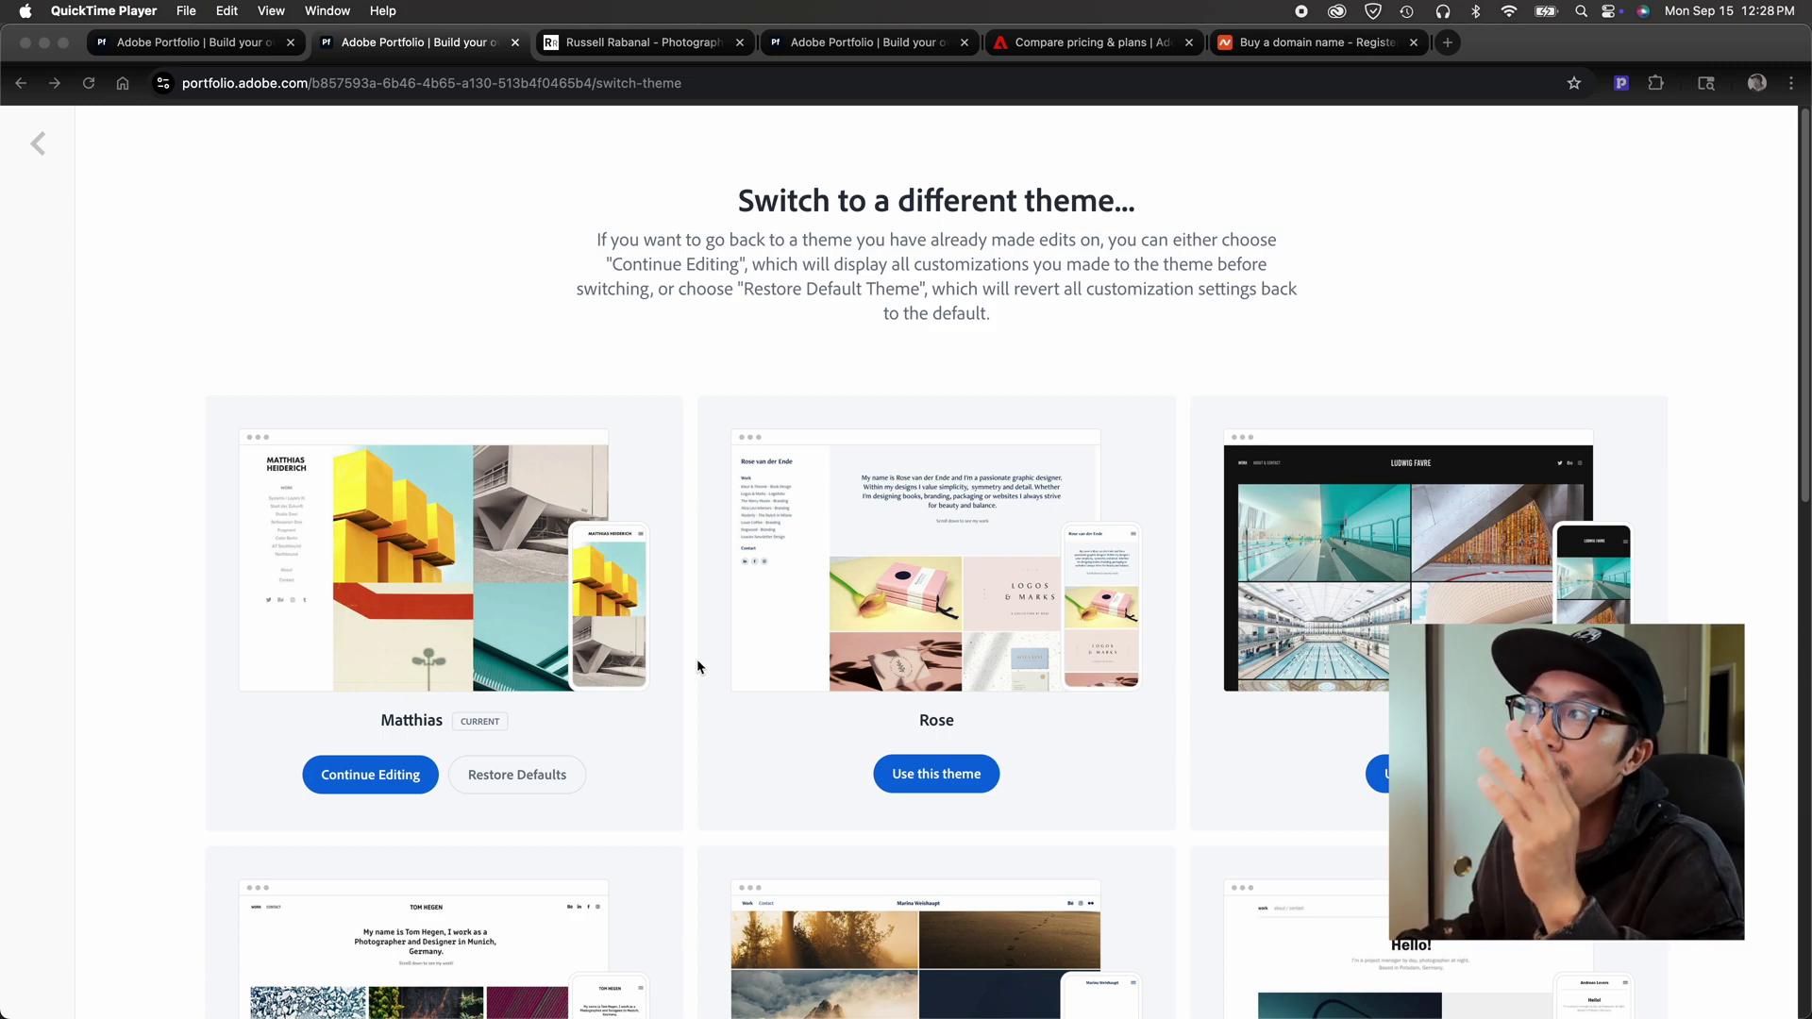
- Scroll through the theme gallery to review alternatives to the Matthias theme
scroll(937, 716, down, 10)
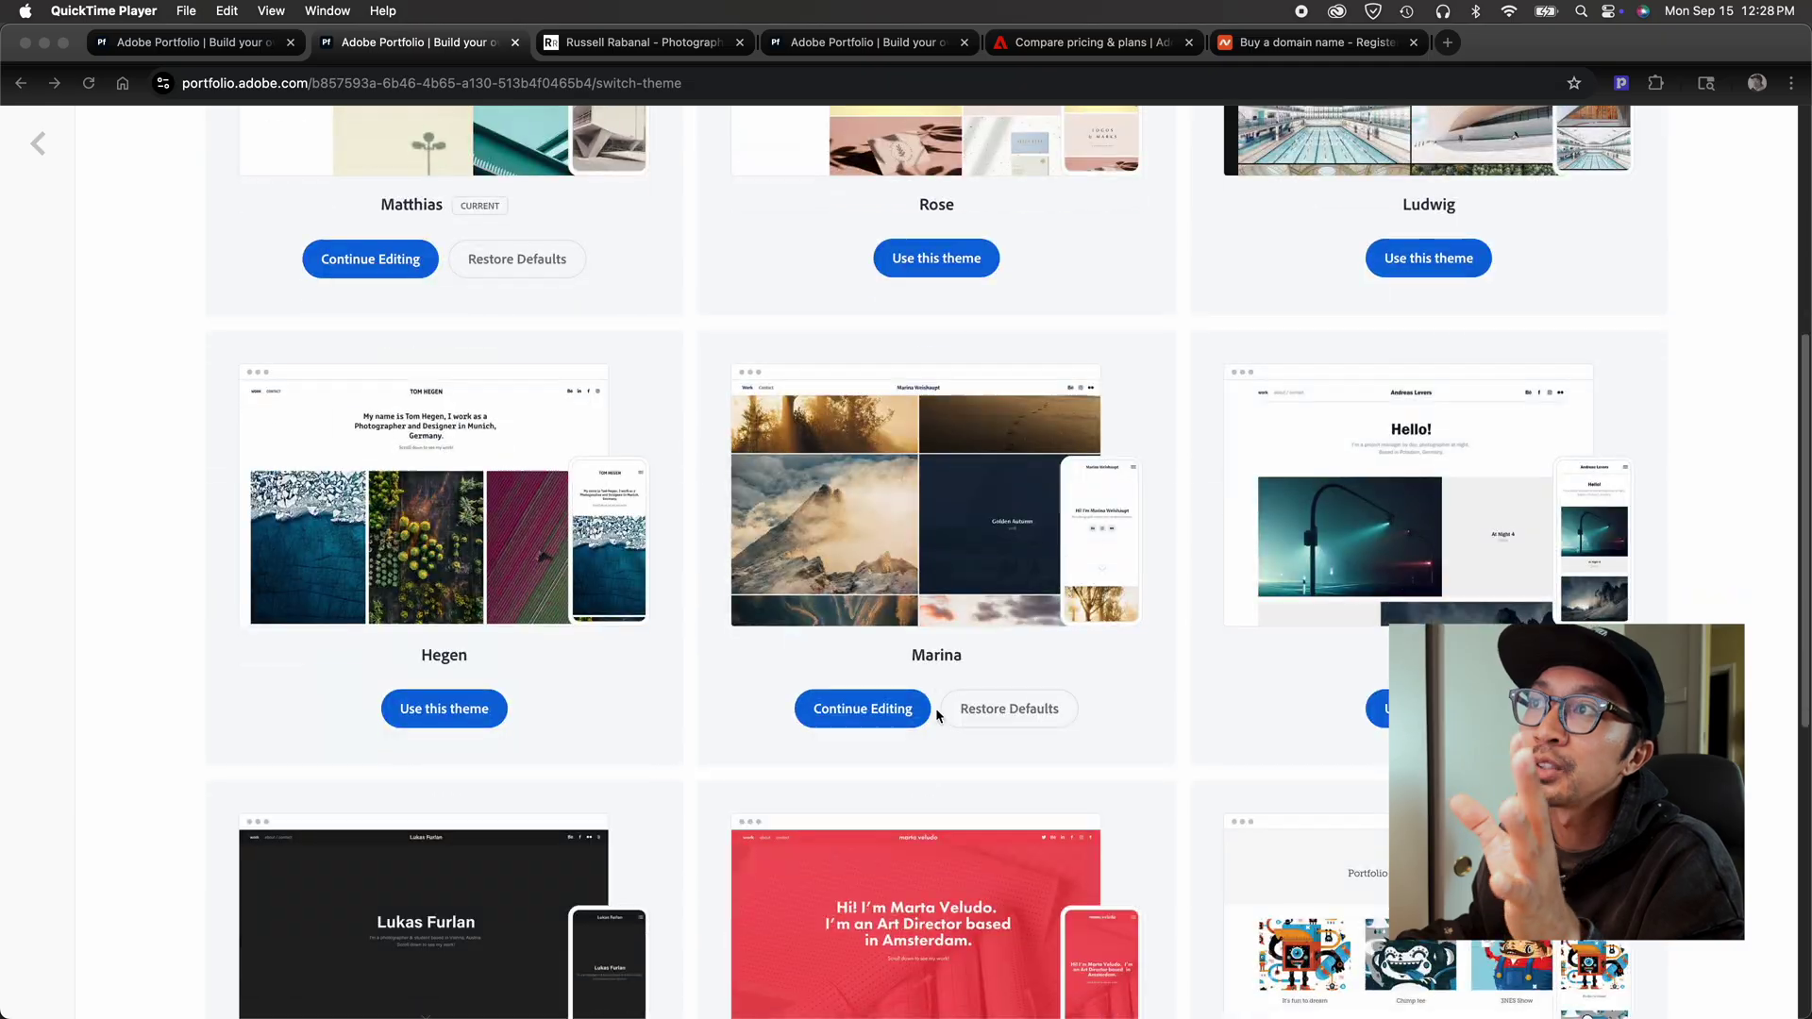
scroll(937, 712, up, 10)
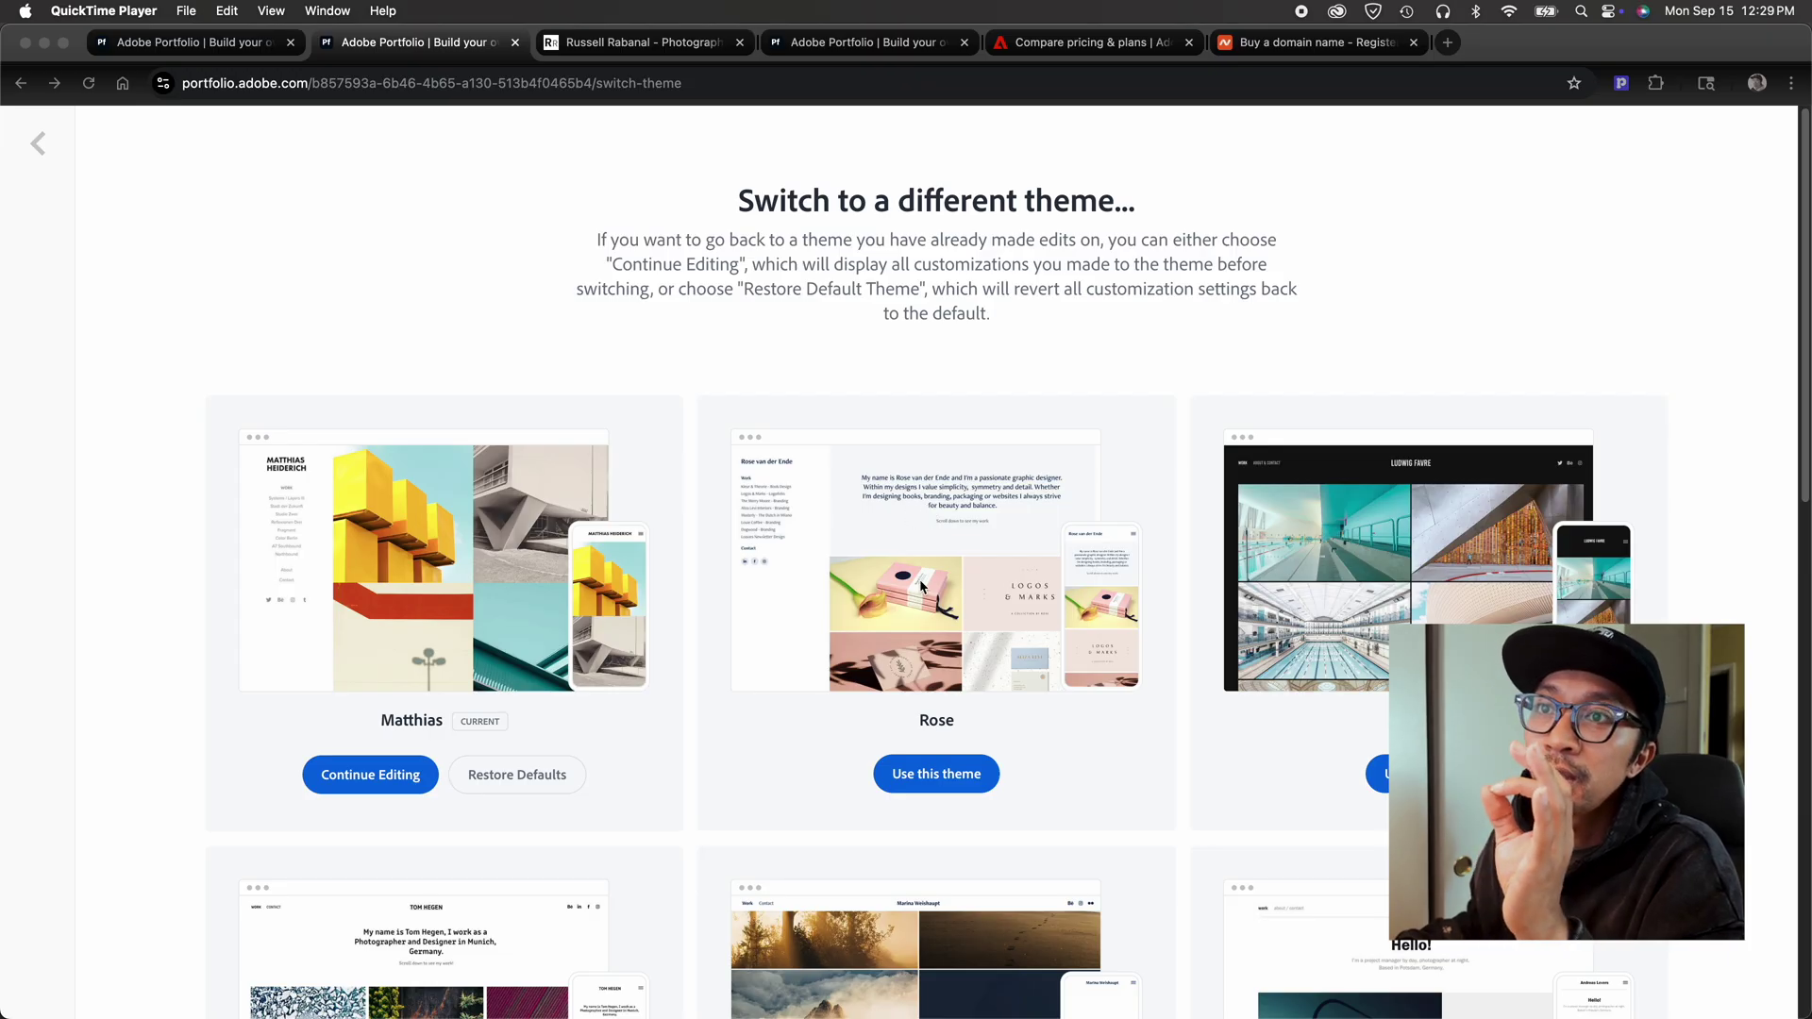
scroll(922, 586, down, 5)
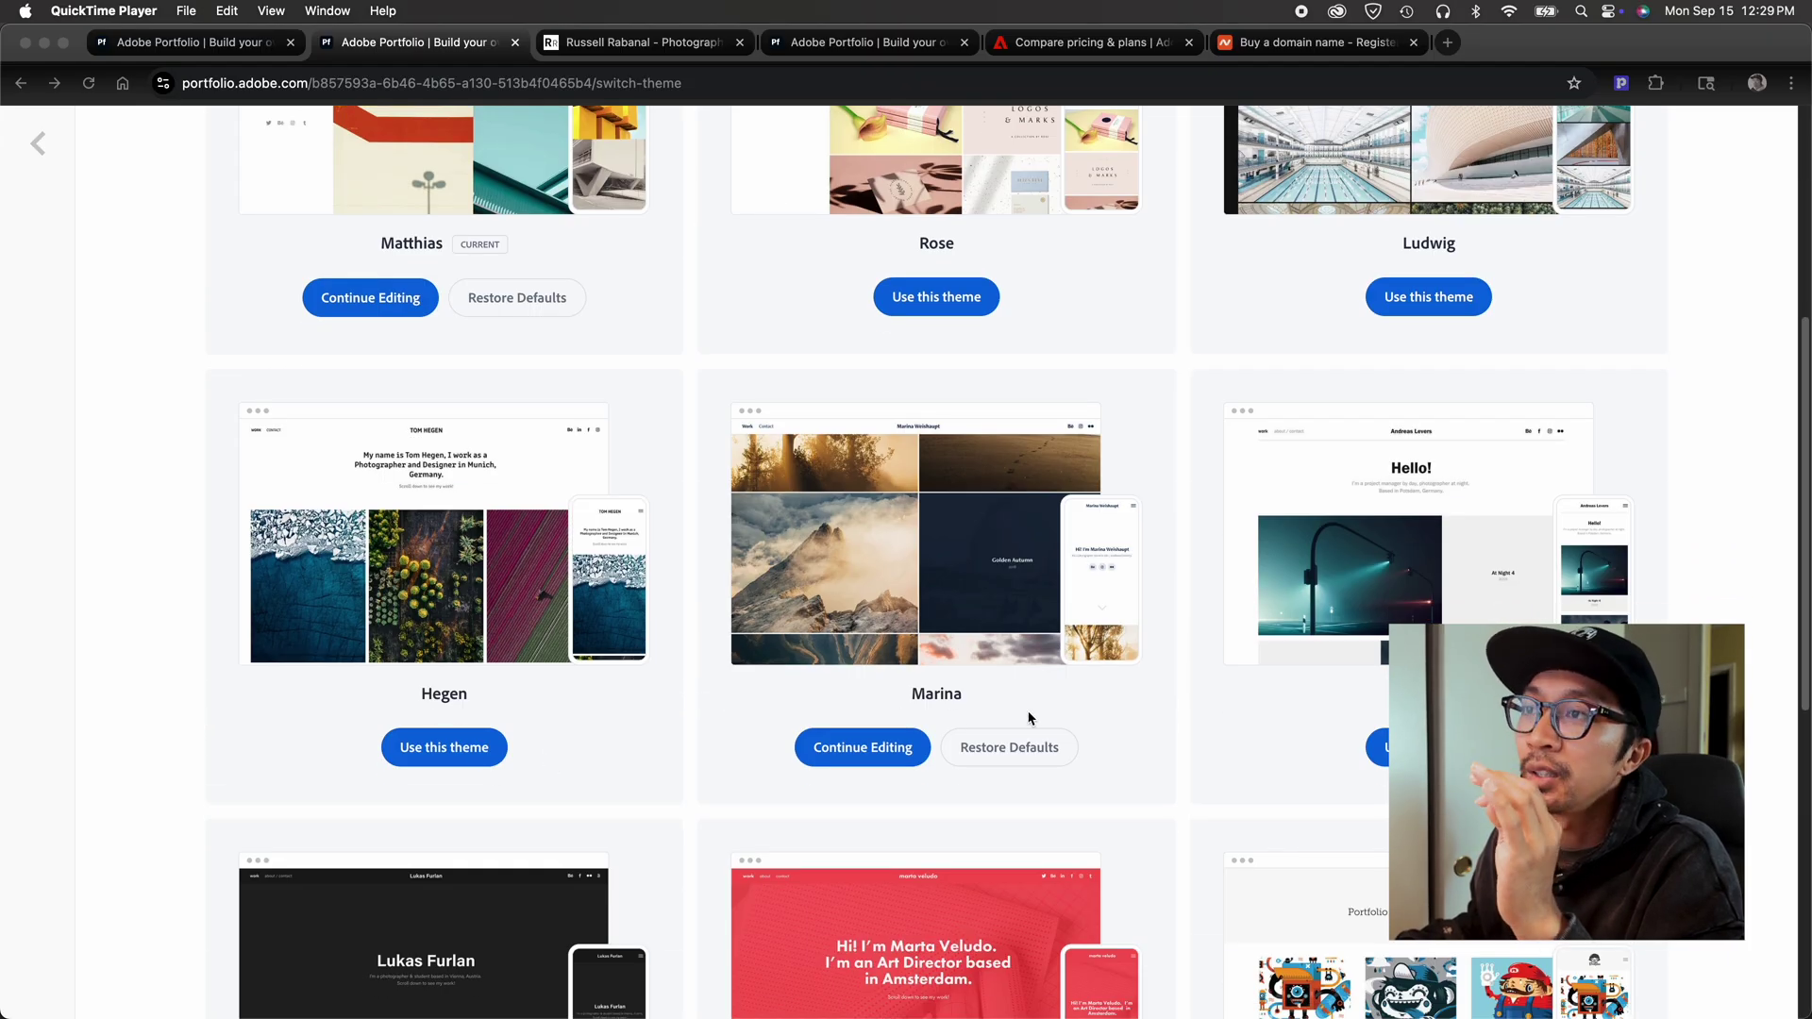
scroll(1307, 742, down, 4)
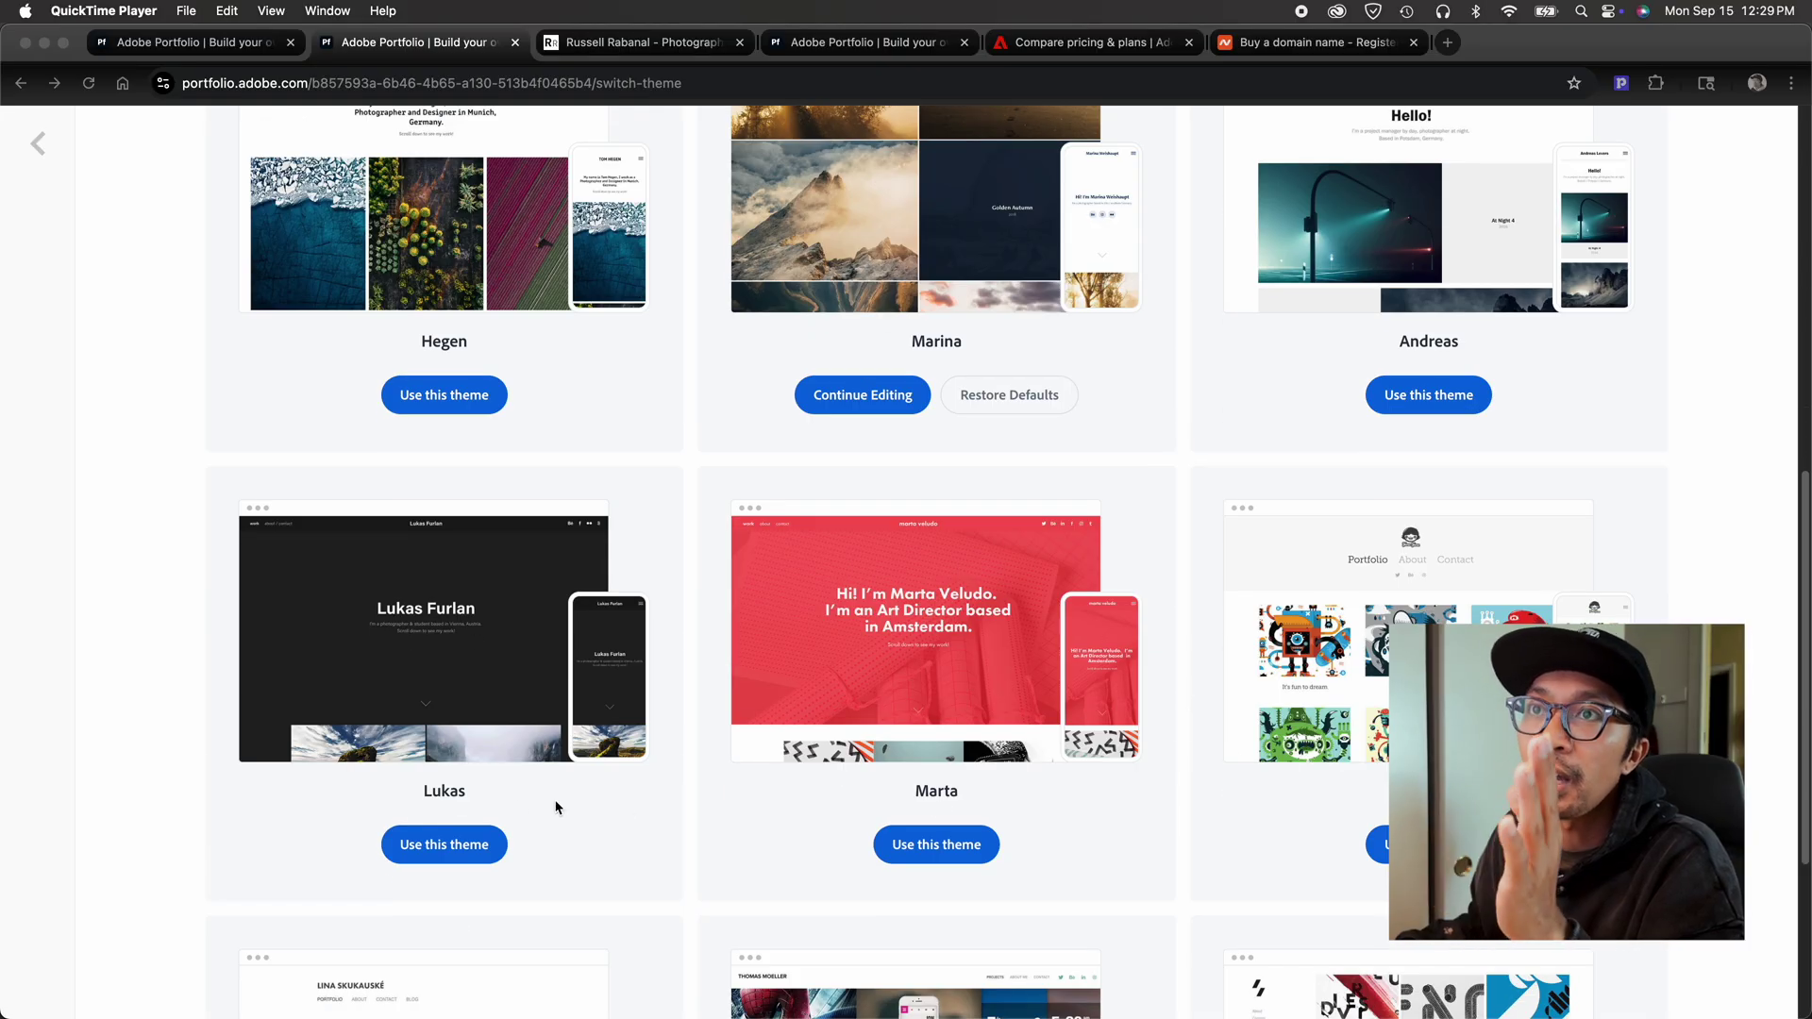
scroll(516, 807, up, 1)
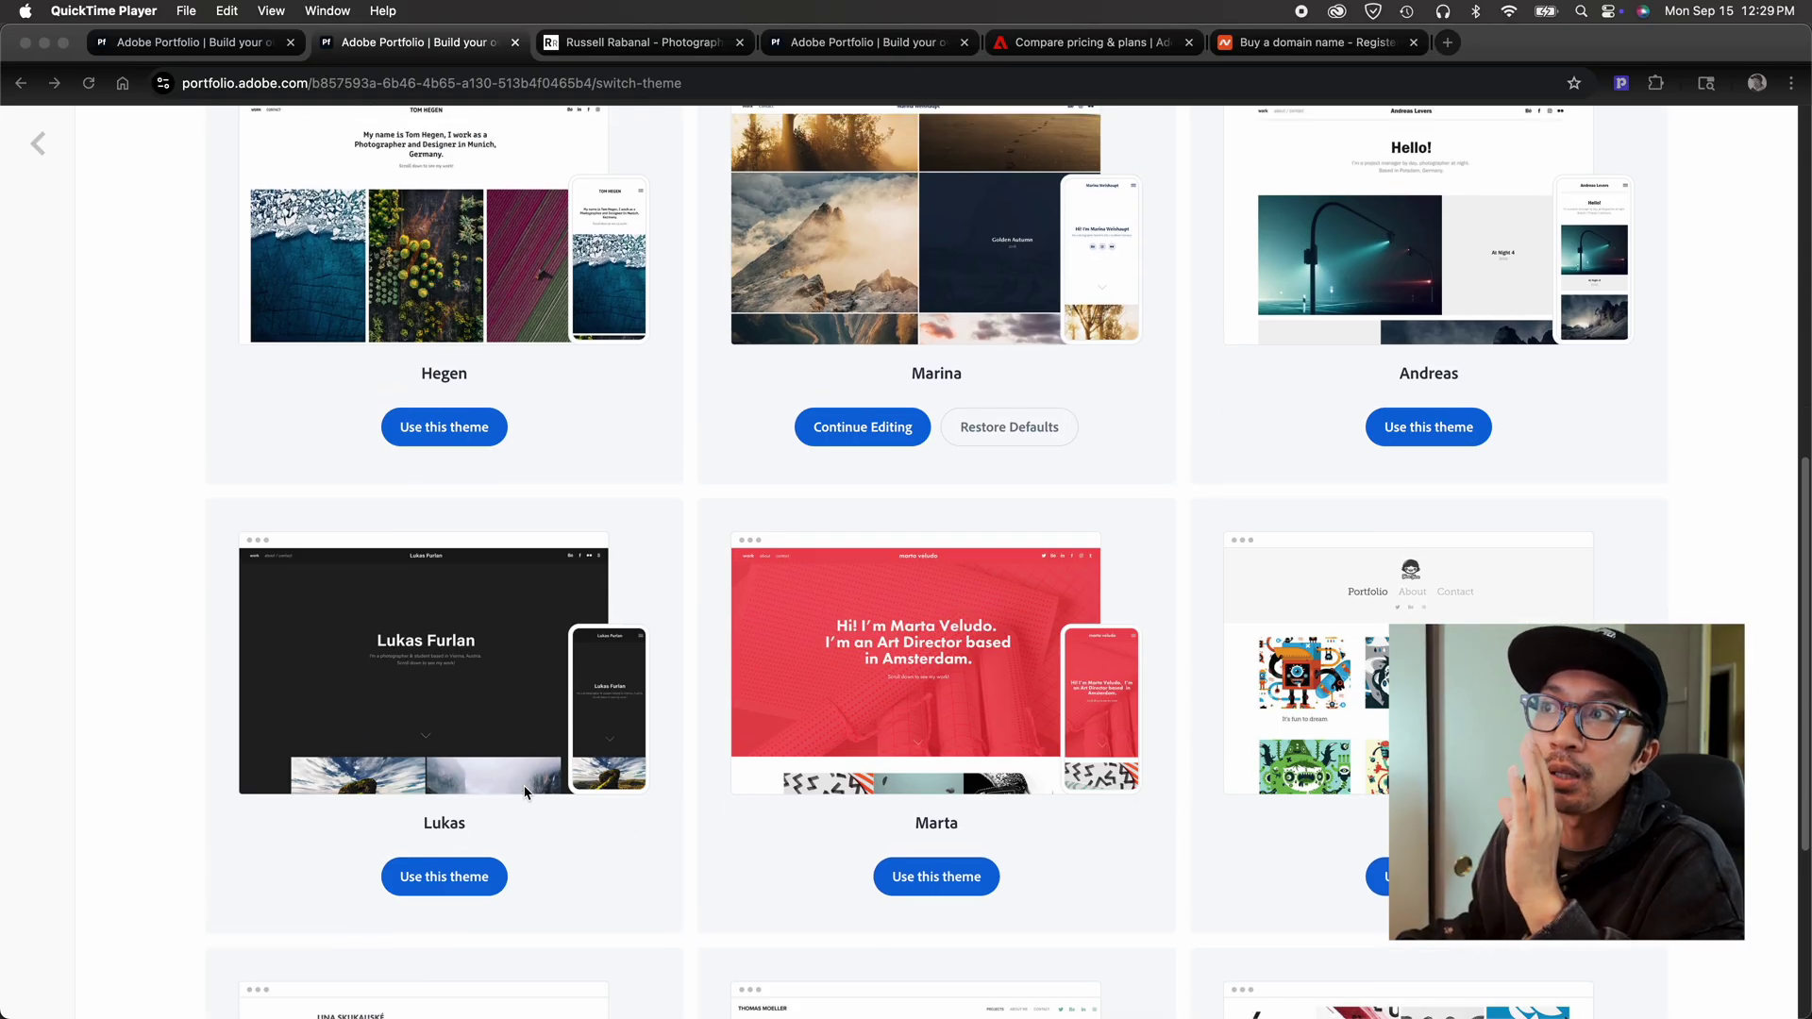
scroll(525, 791, up, 8)
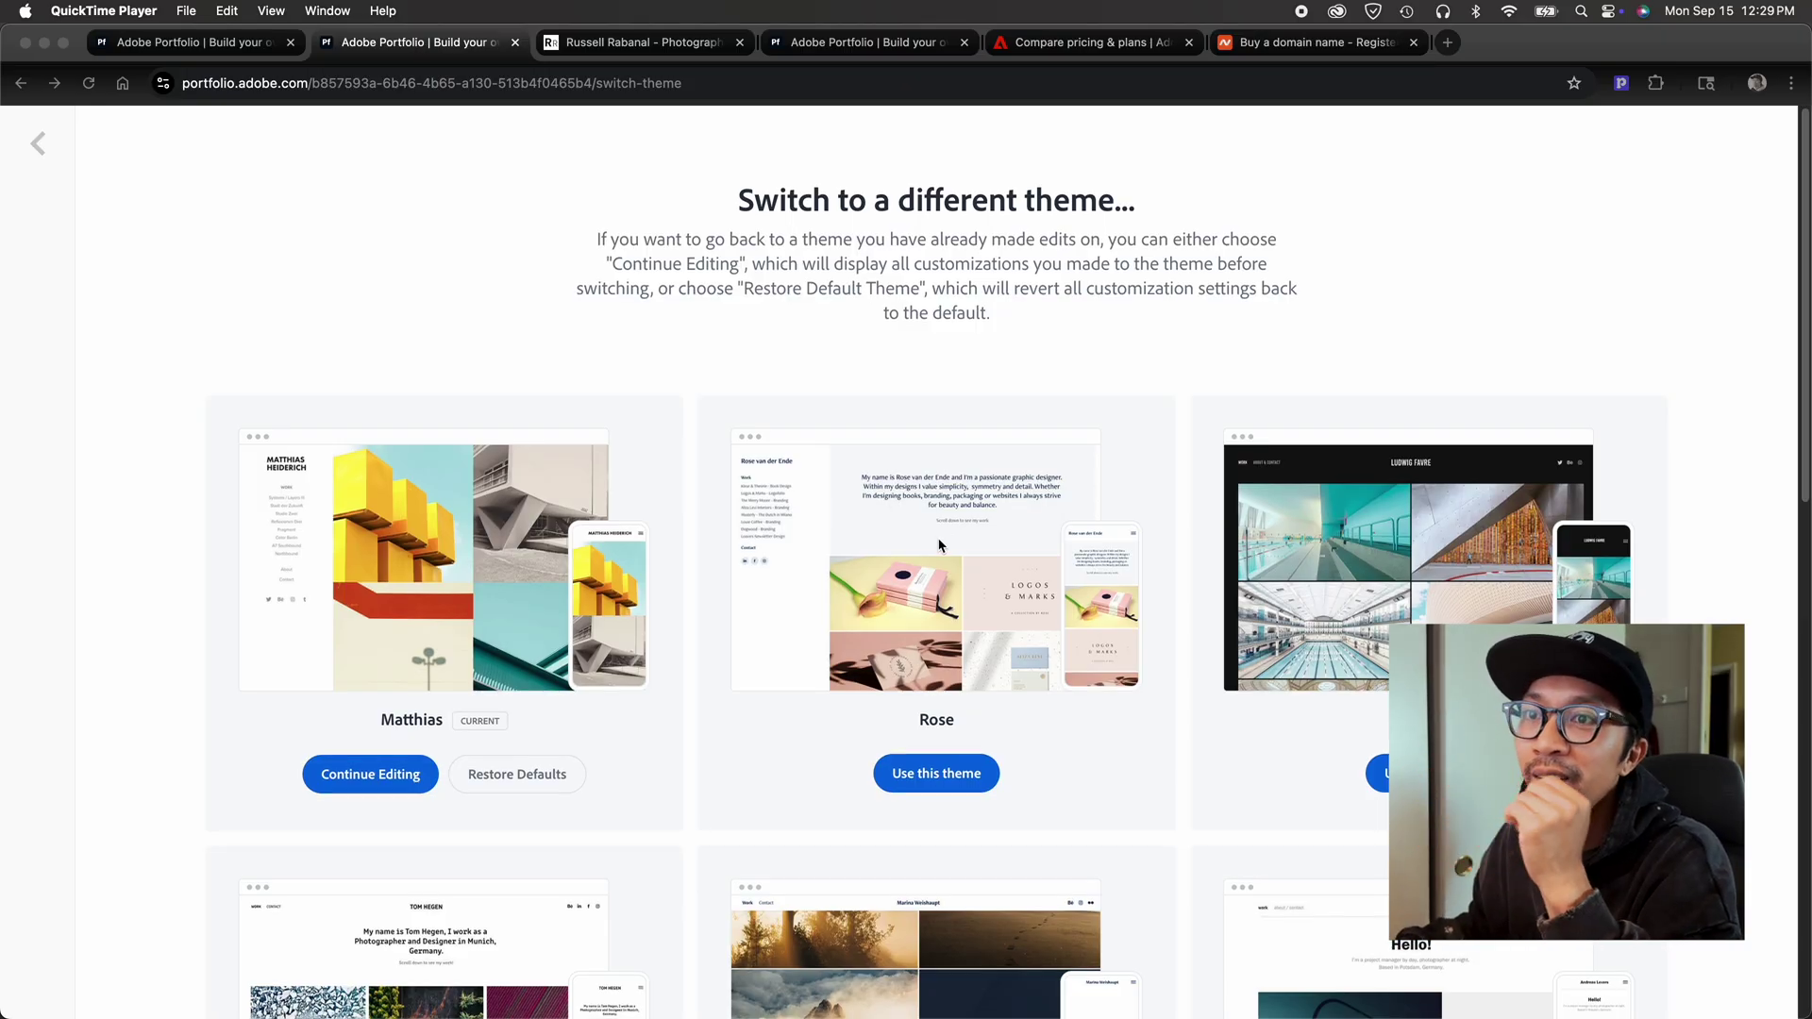
scroll(934, 533, down, 3)
scroll(944, 566, down, 5)
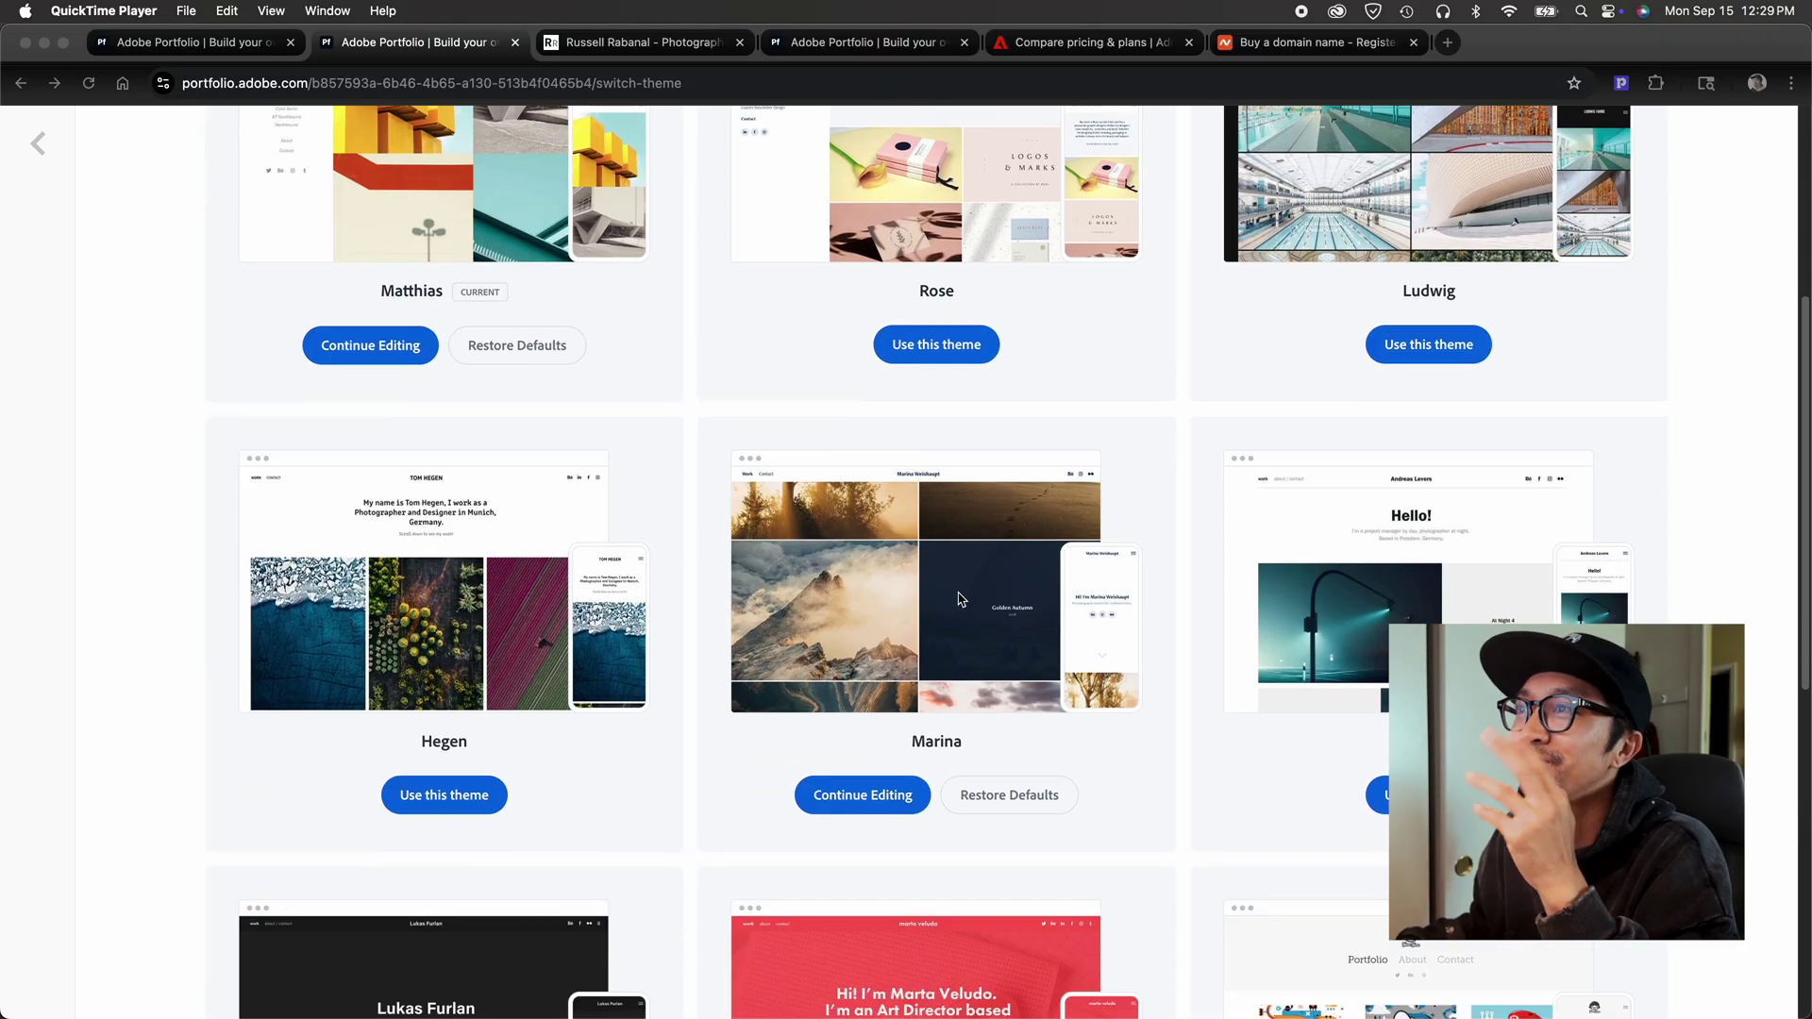
scroll(960, 598, down, 10)
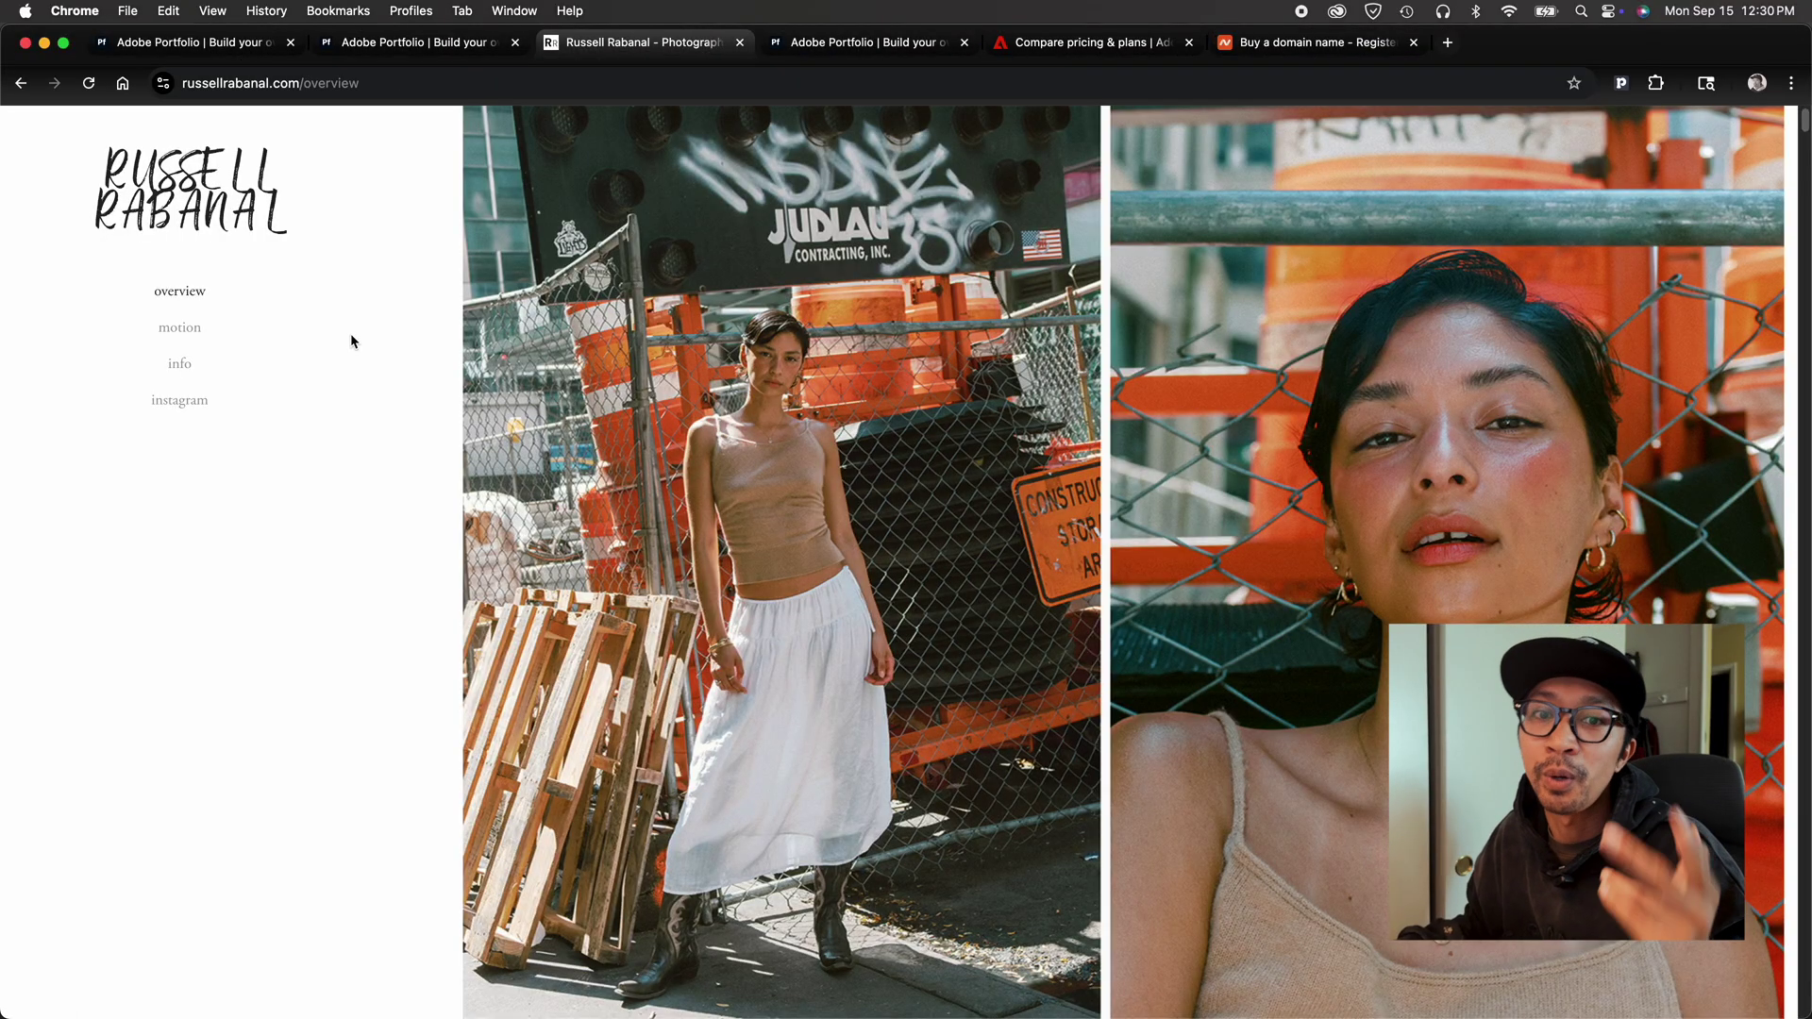
scroll(349, 336, down, 1)
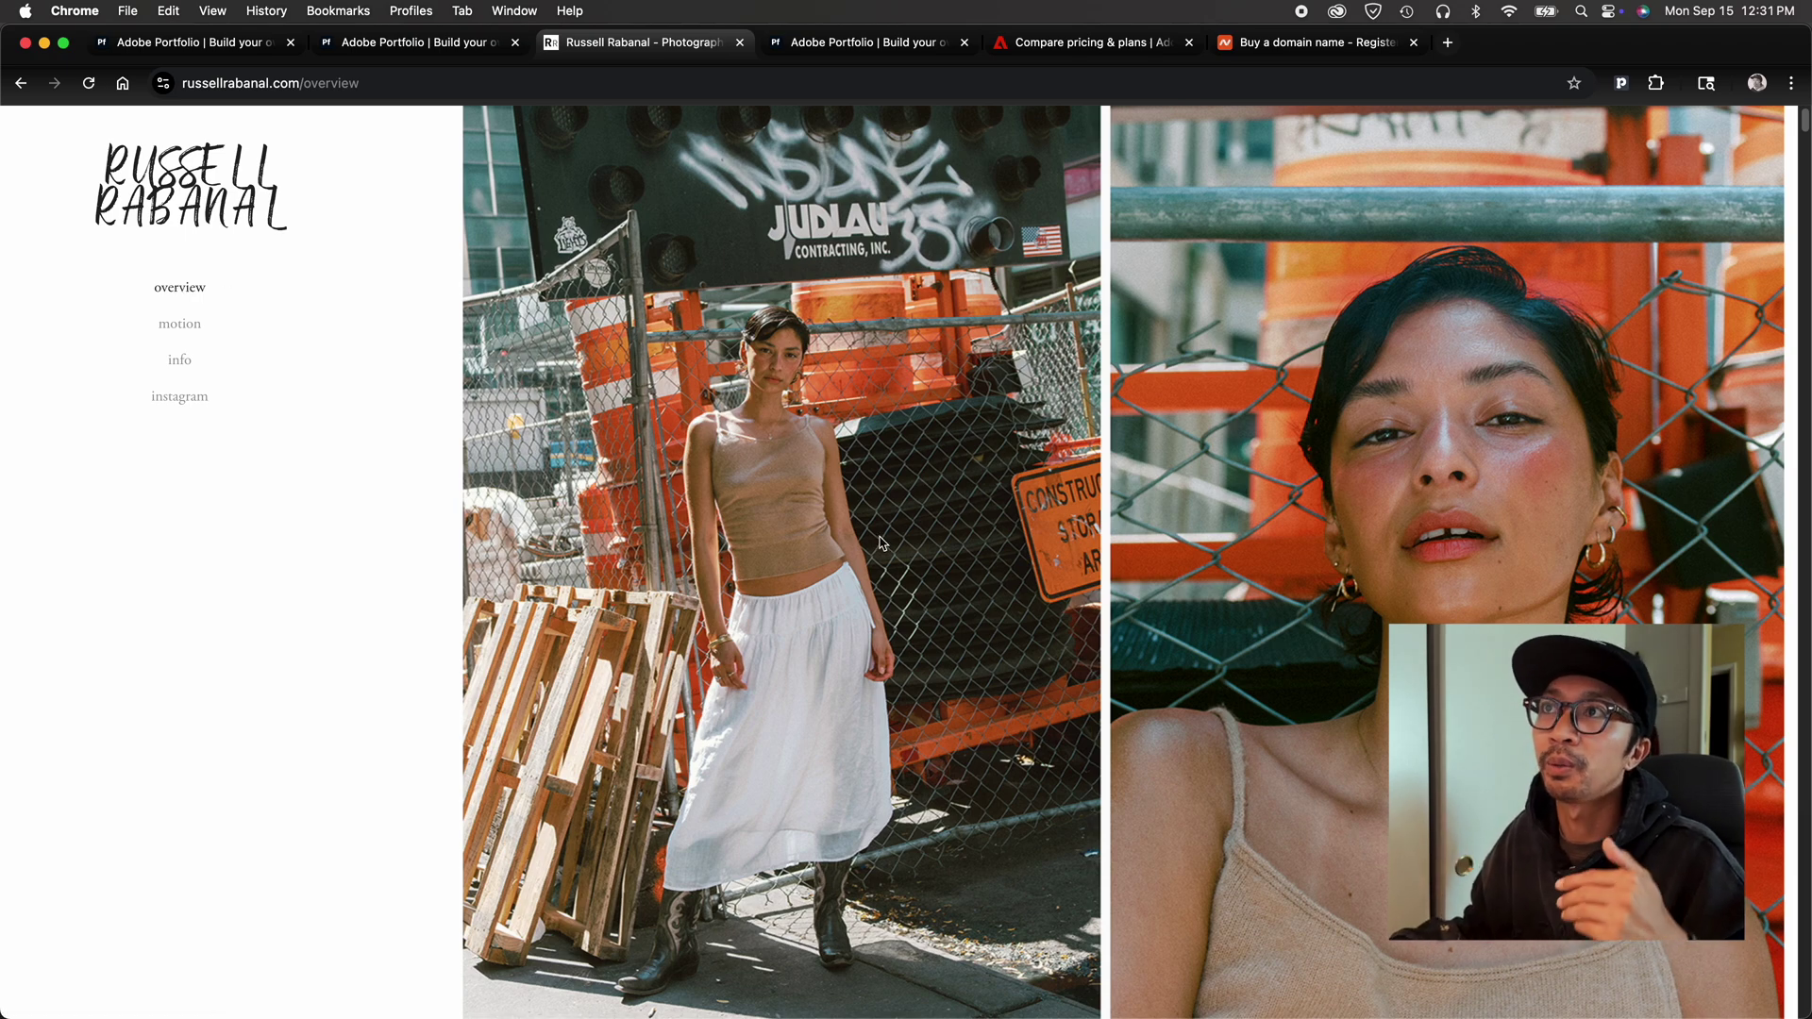
- Scroll through the overview page's paired photos and film-strip grids, then back up
scroll(879, 543, down, 10)
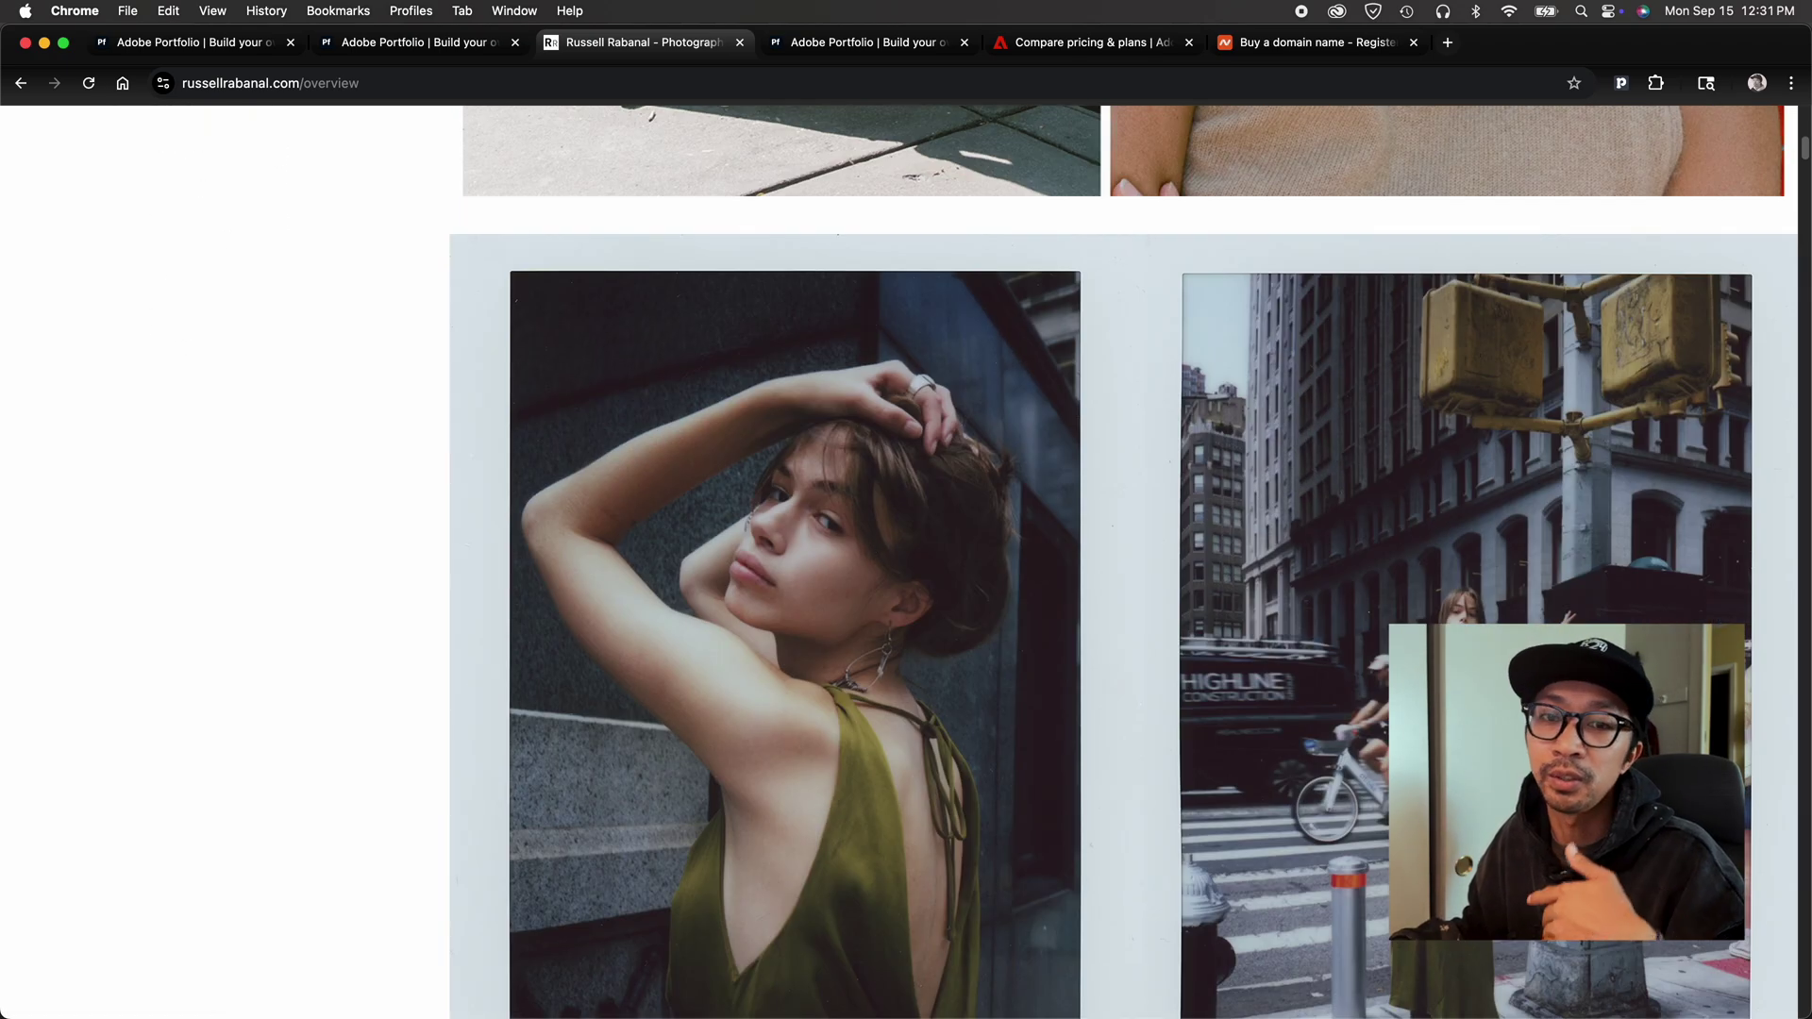
scroll(869, 548, down, 10)
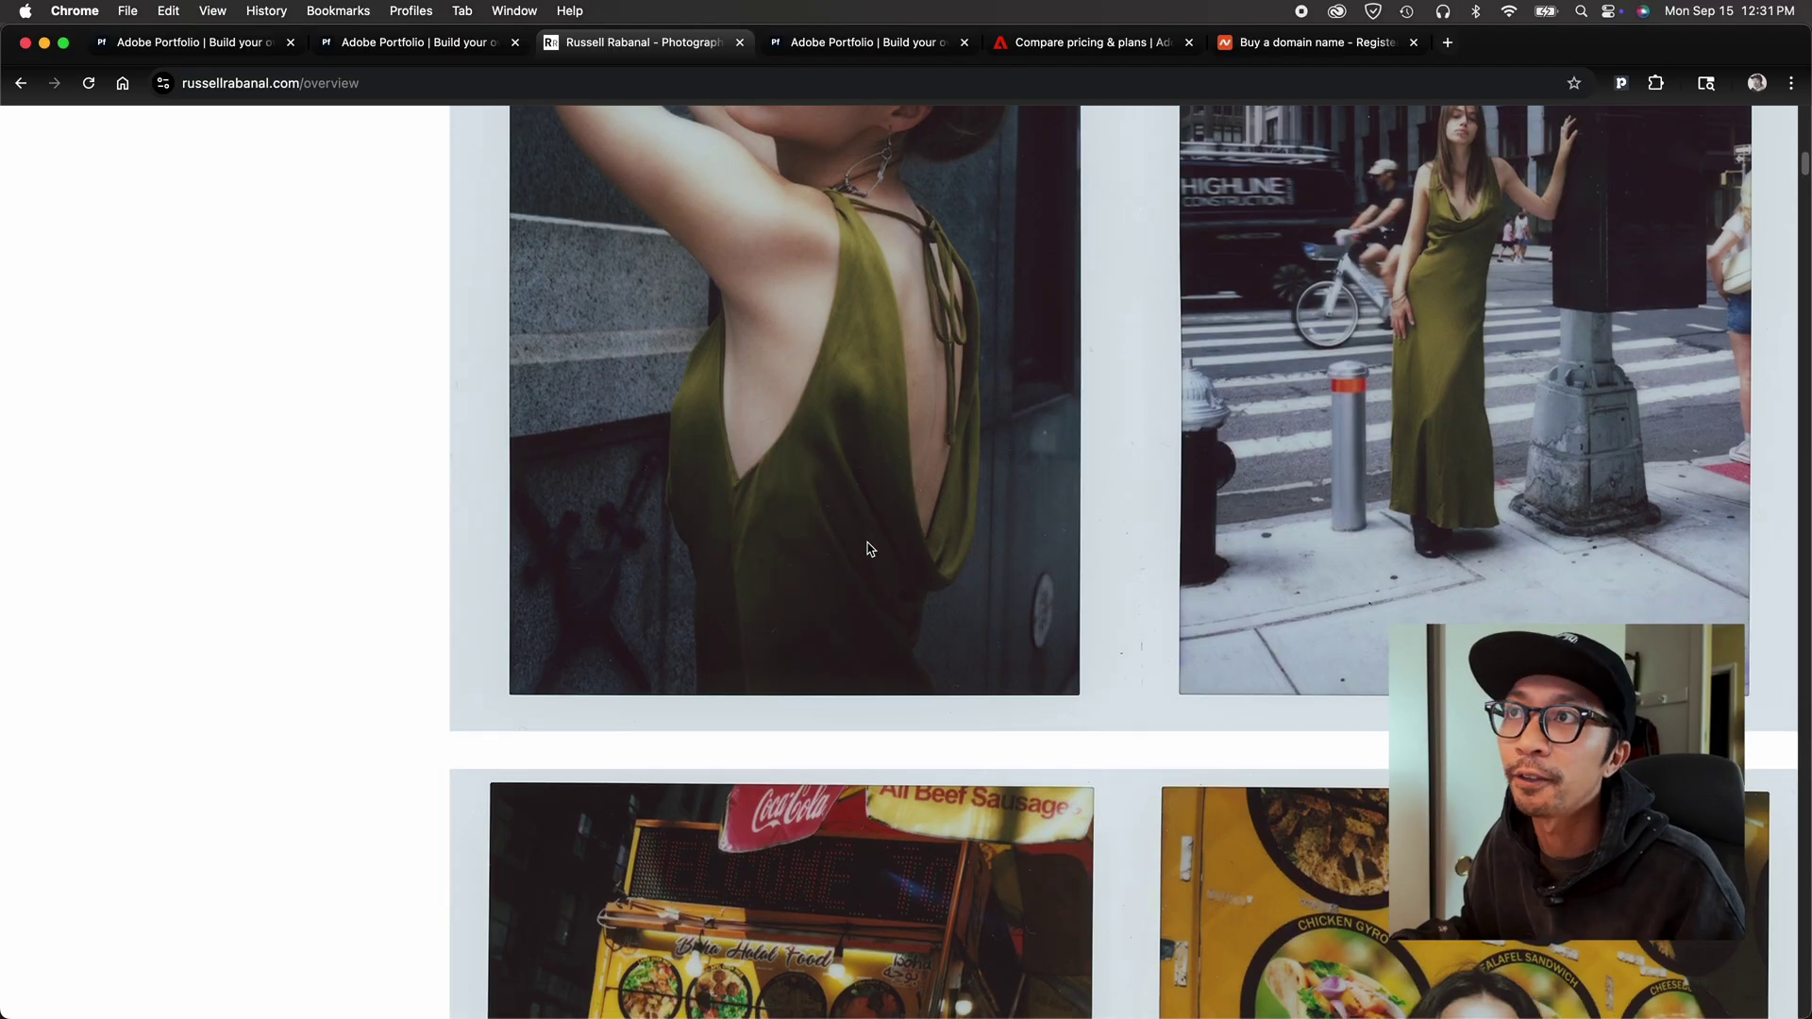
scroll(873, 547, down, 10)
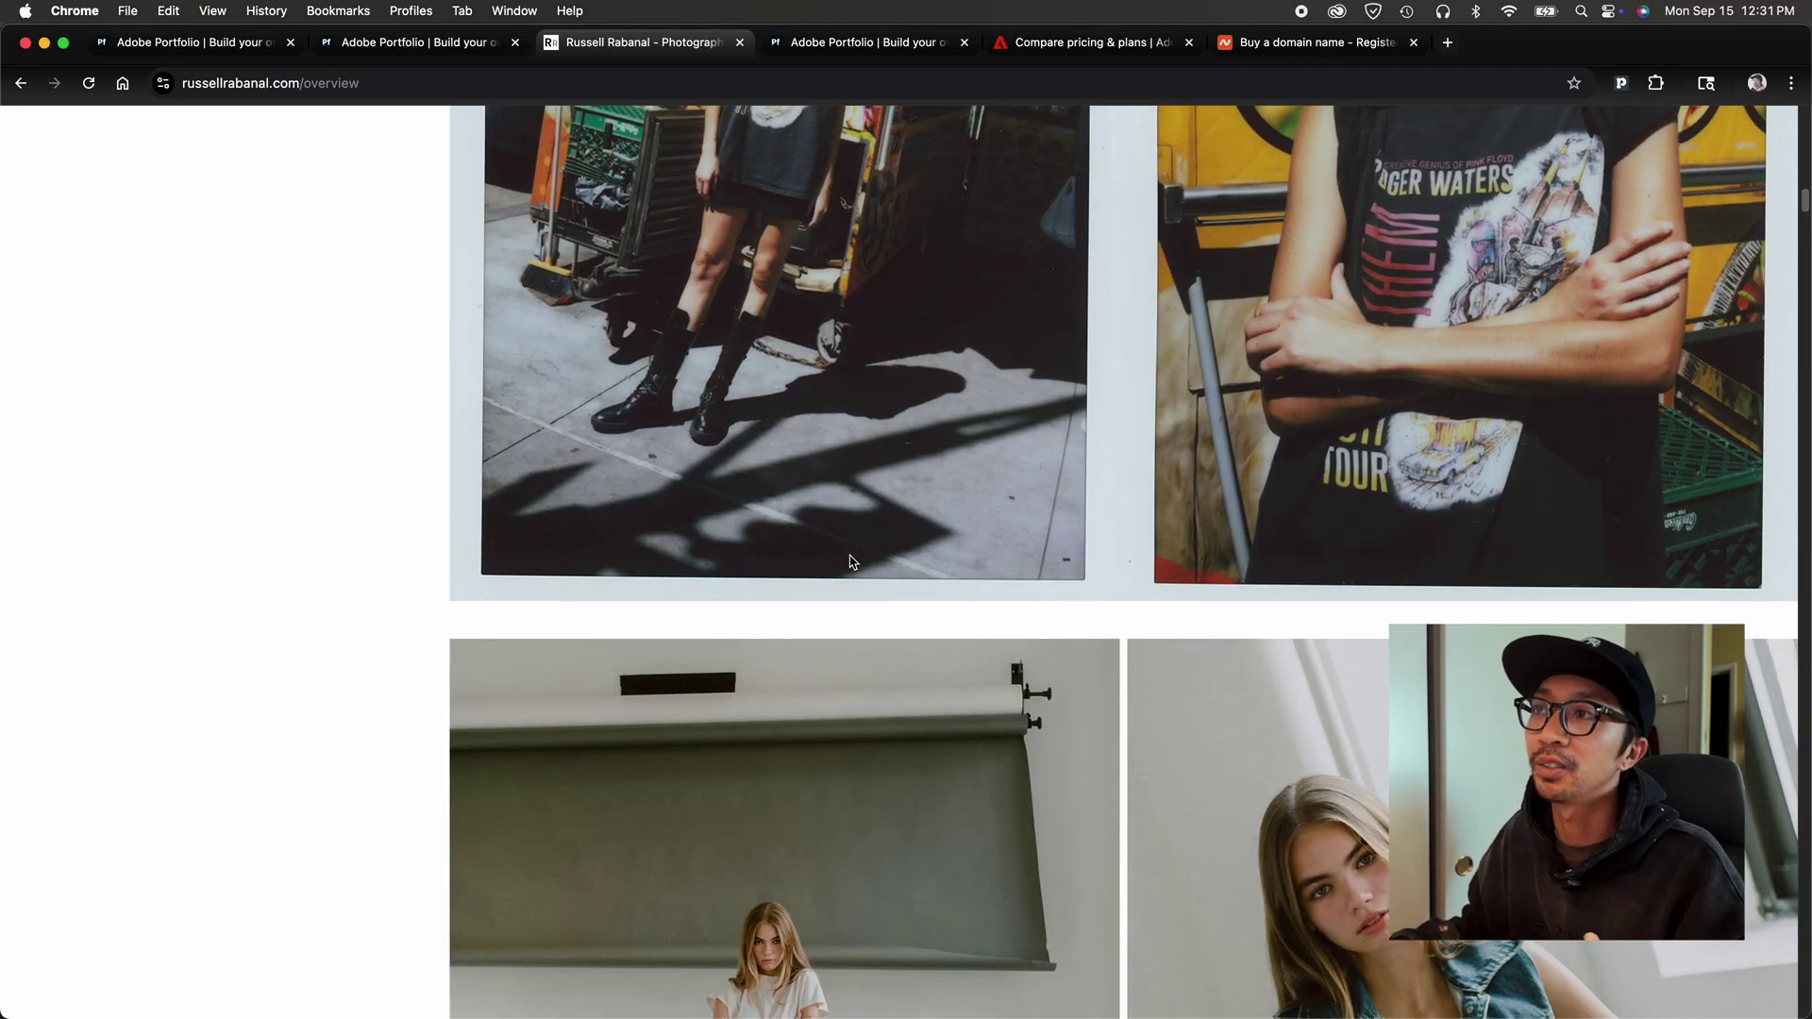
scroll(855, 566, down, 15)
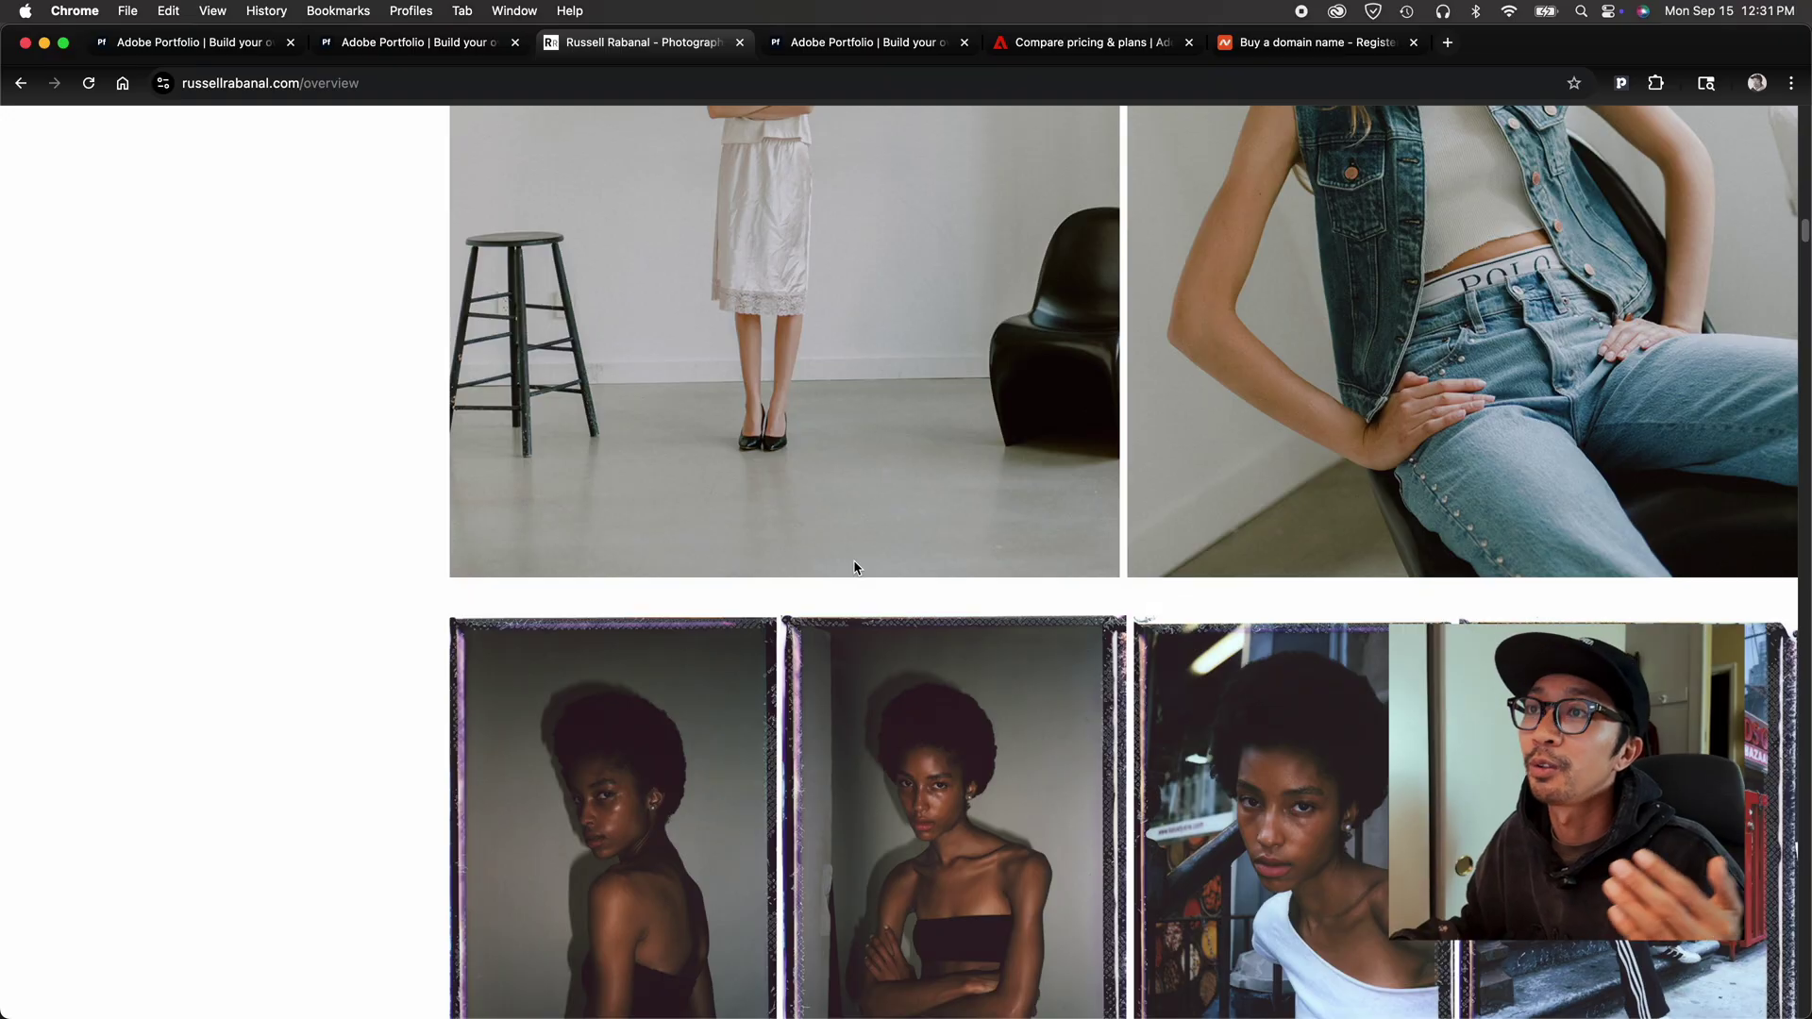
scroll(856, 567, down, 15)
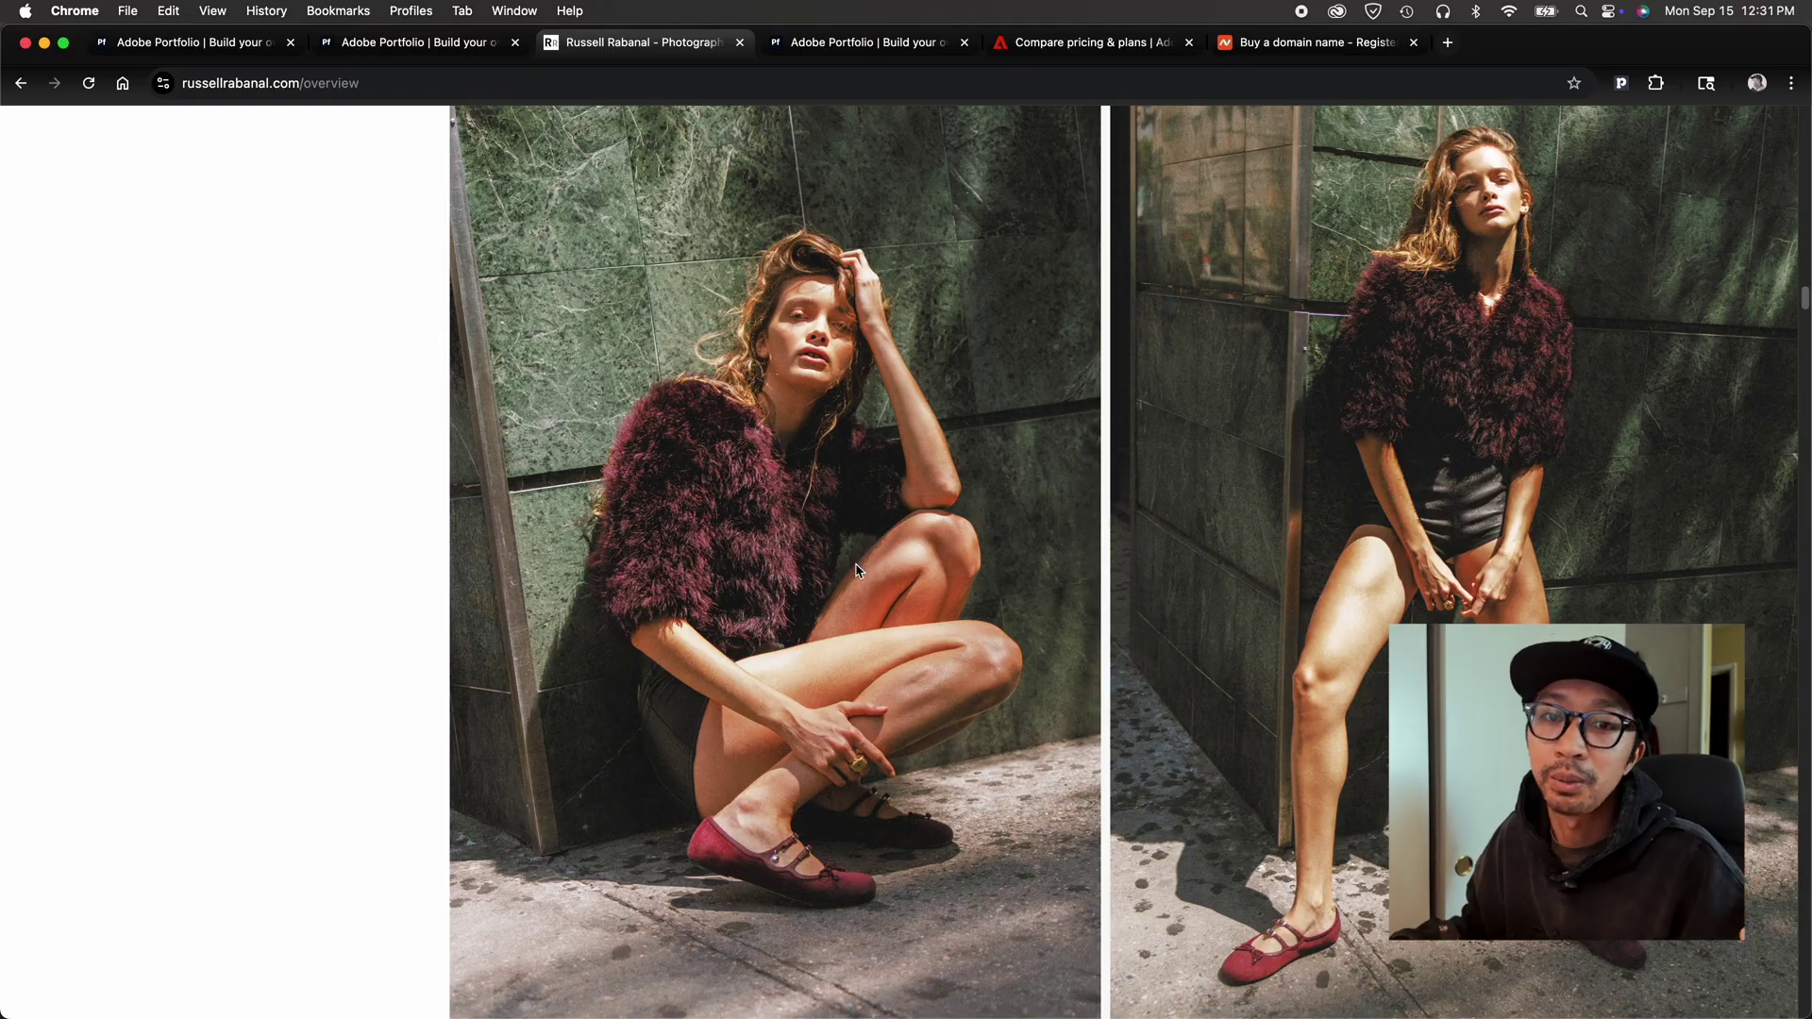
scroll(857, 564, down, 20)
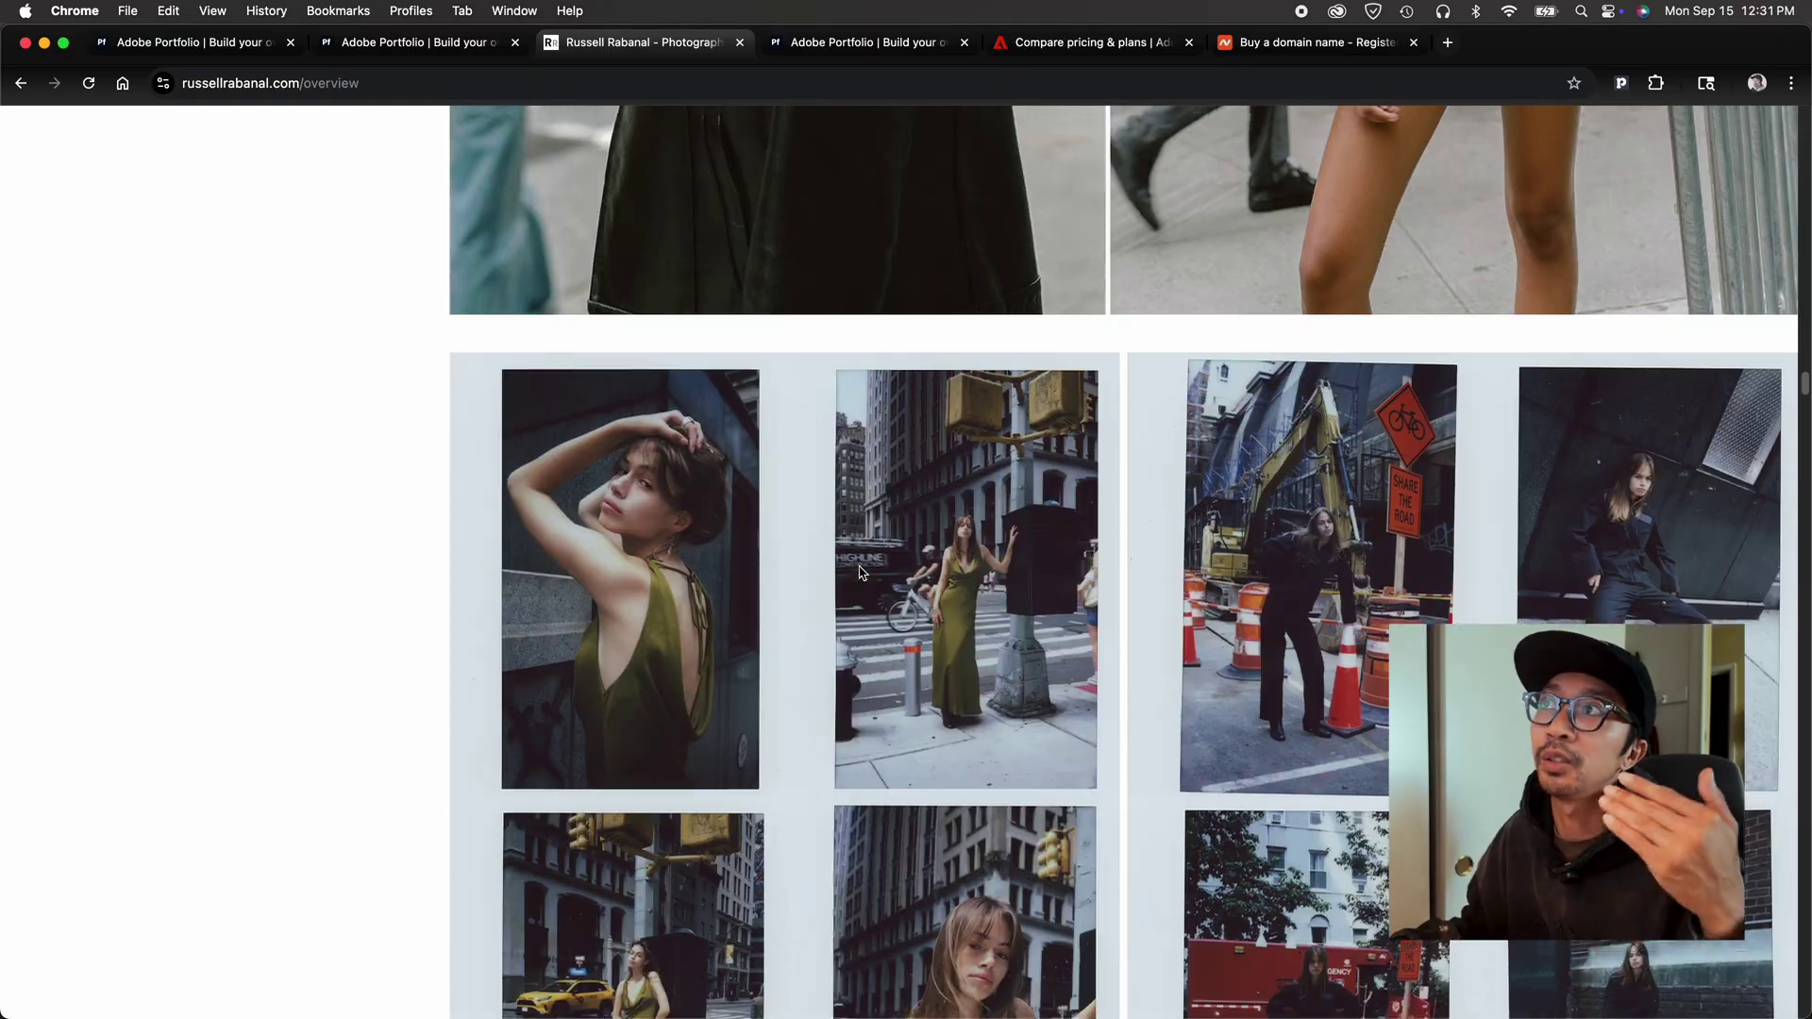
scroll(859, 571, down, 9)
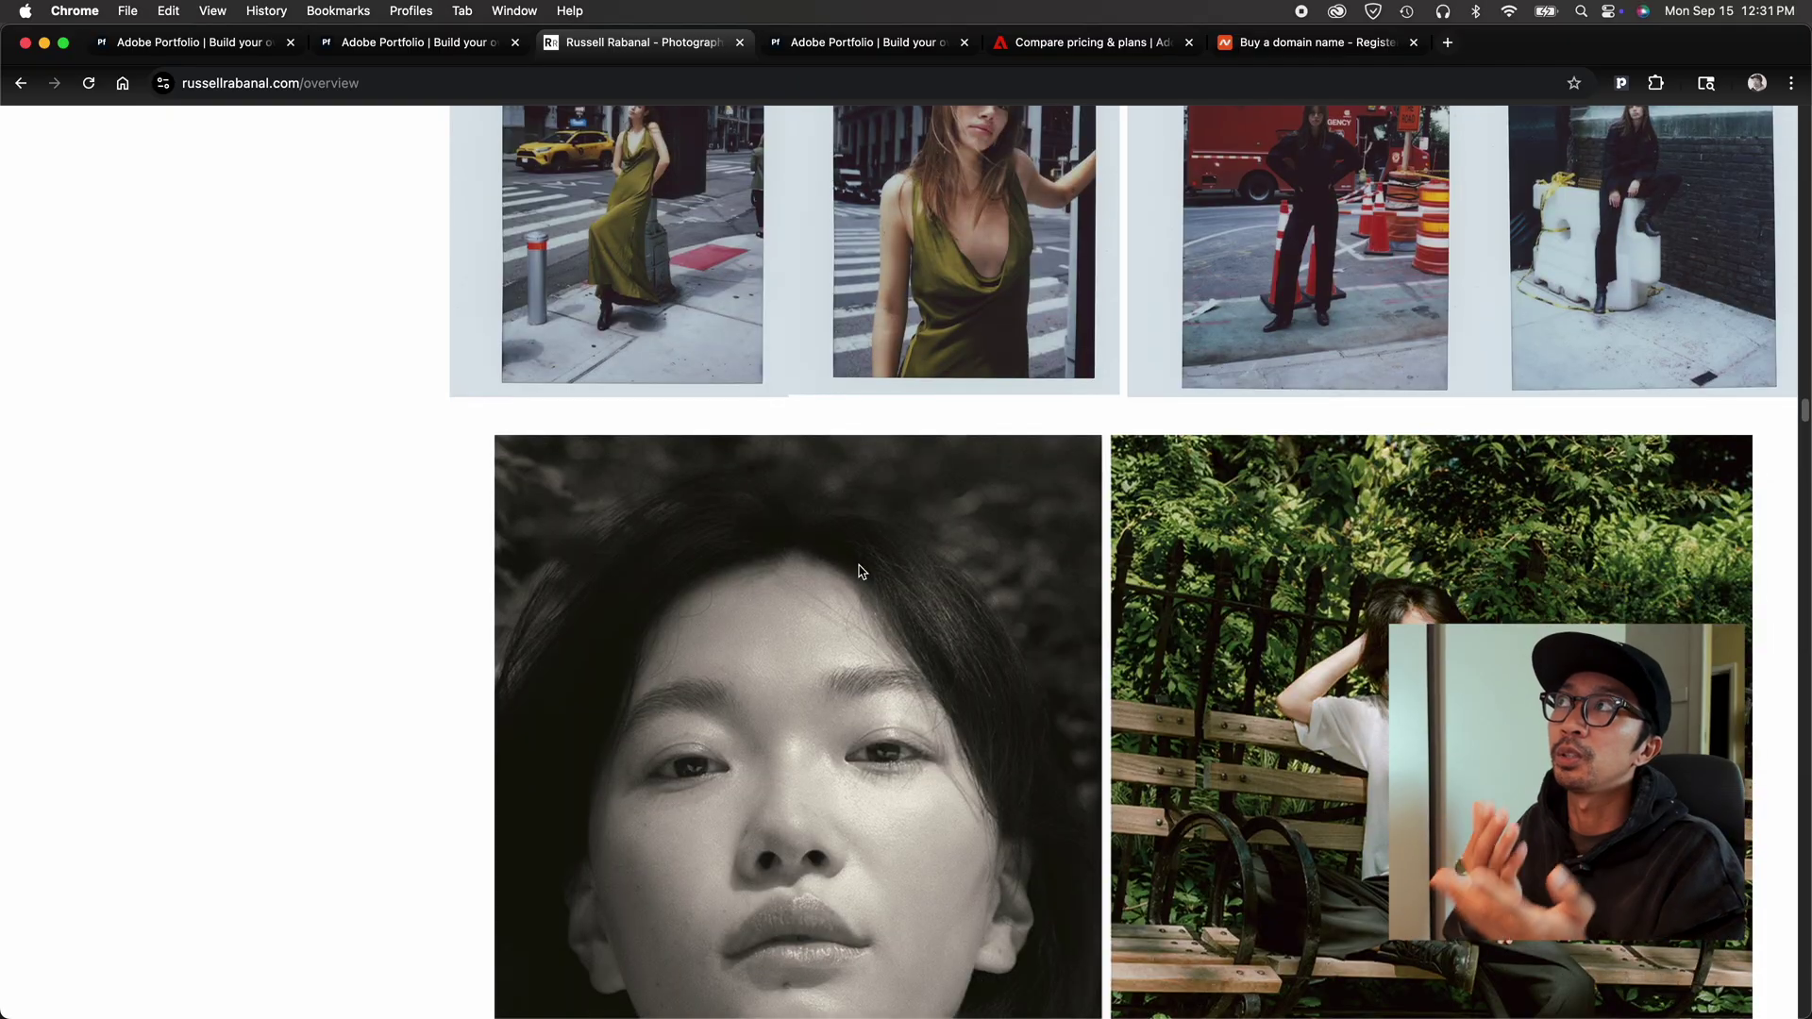
scroll(859, 566, down, 8)
scroll(858, 566, up, 20)
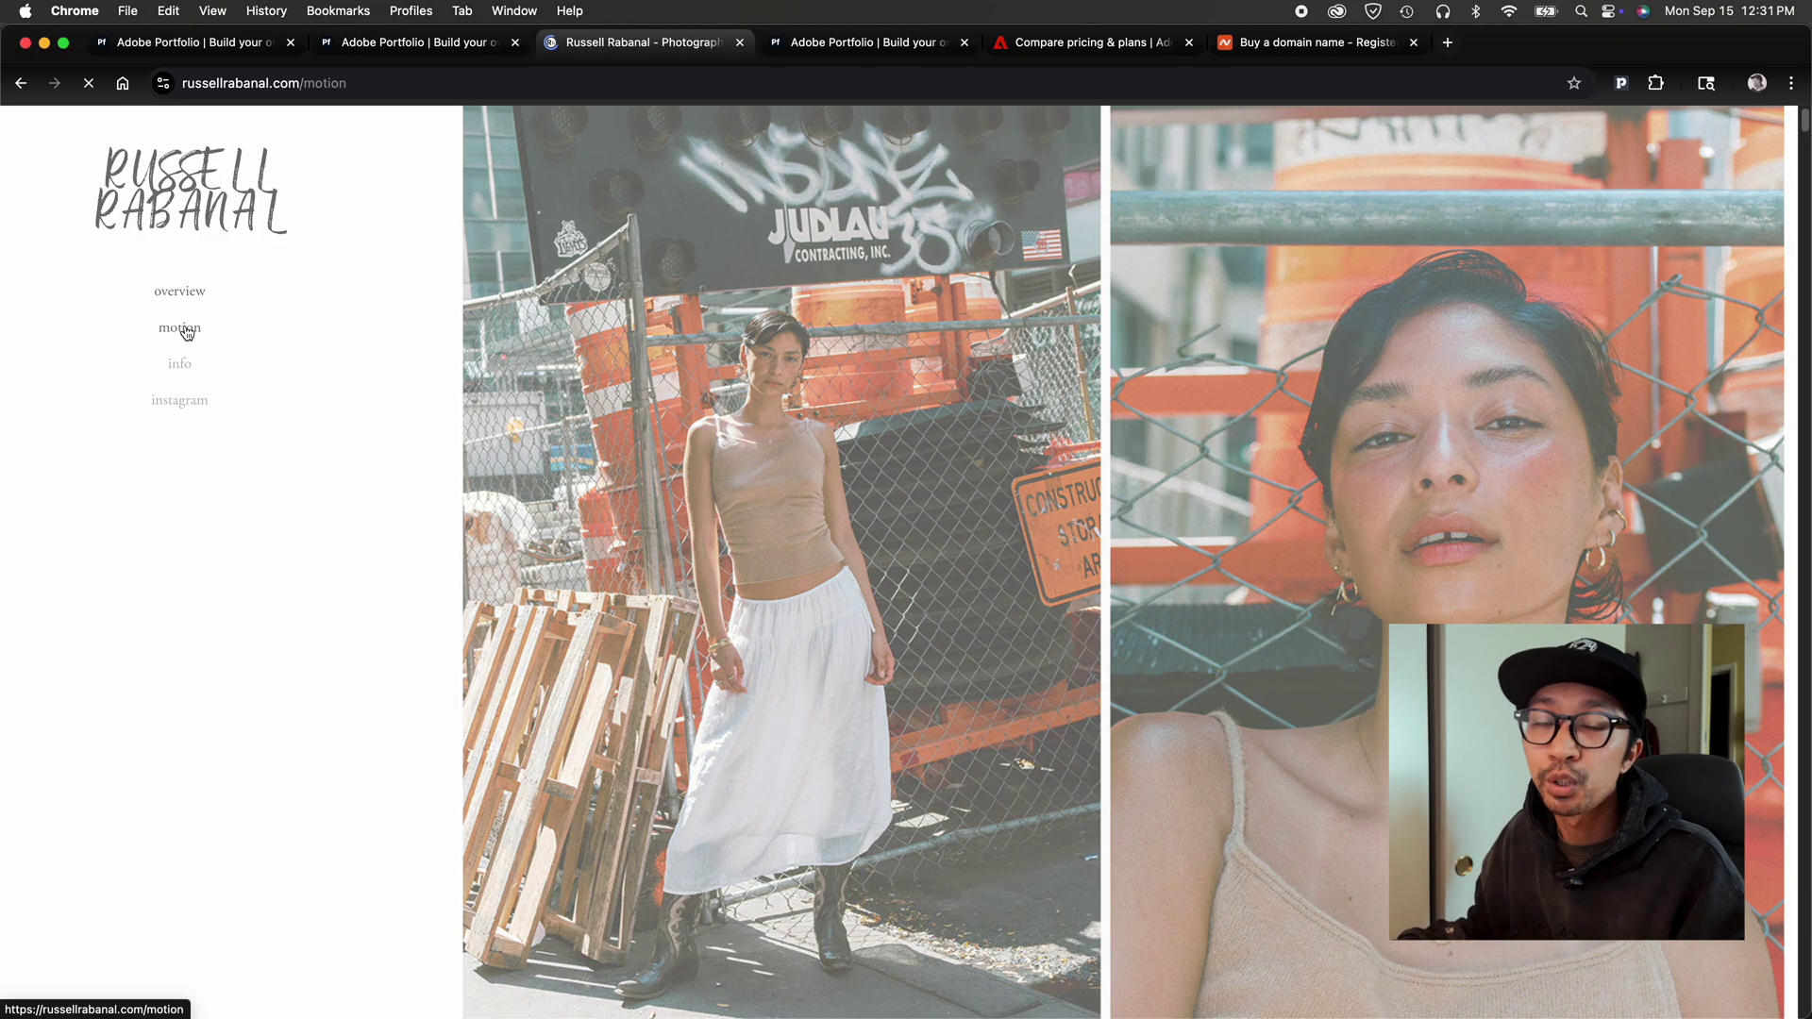
- Open the site's motion page and browse through its videos
click(182, 329)
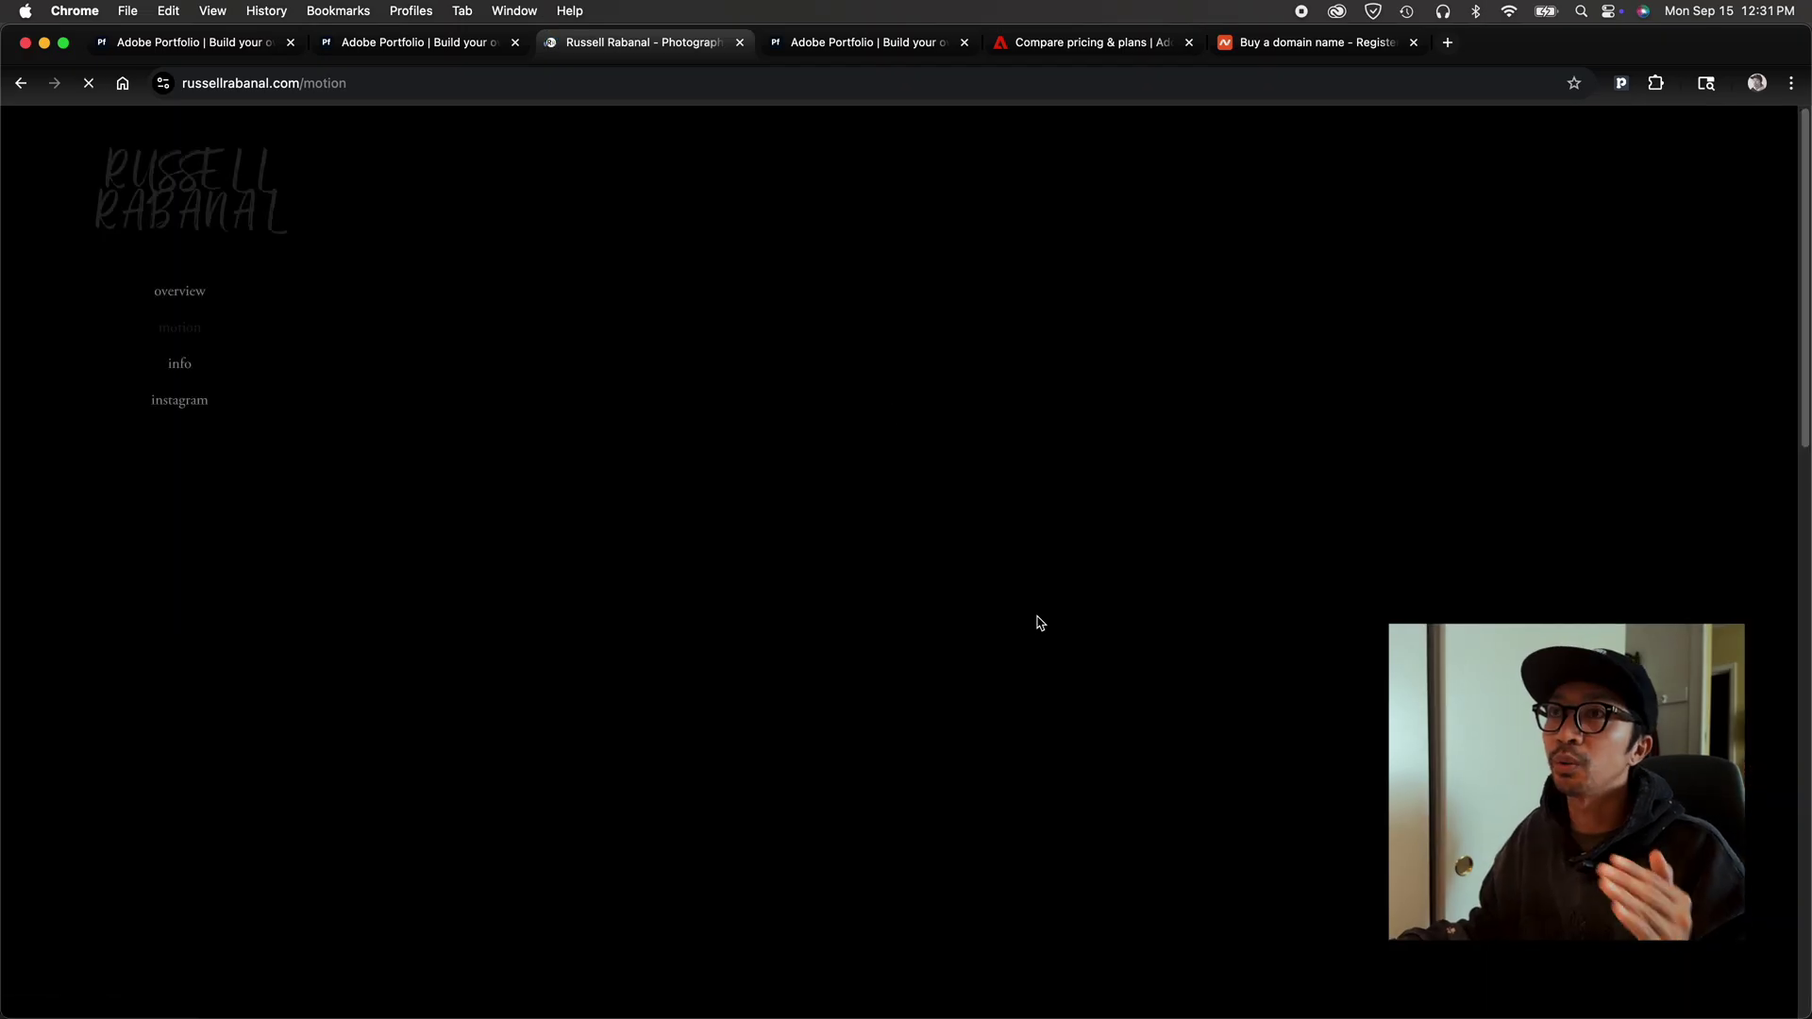
scroll(1039, 623, down, 5)
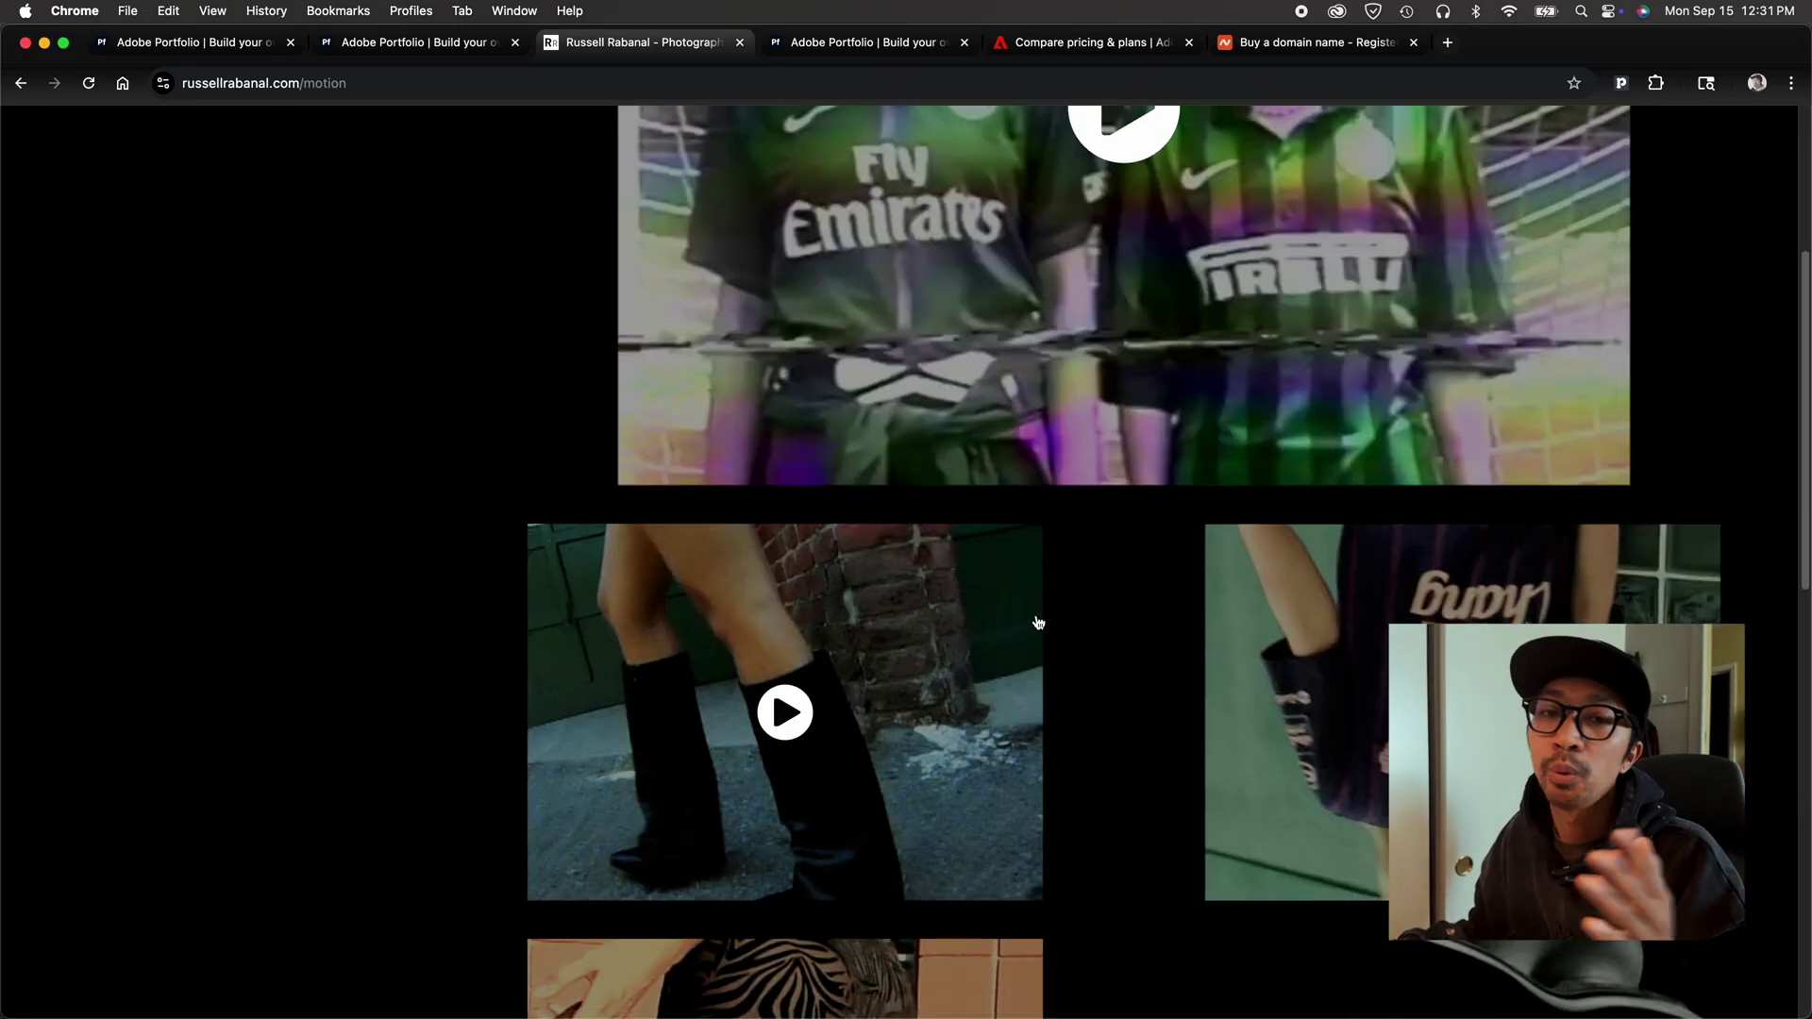
scroll(1039, 622, down, 7)
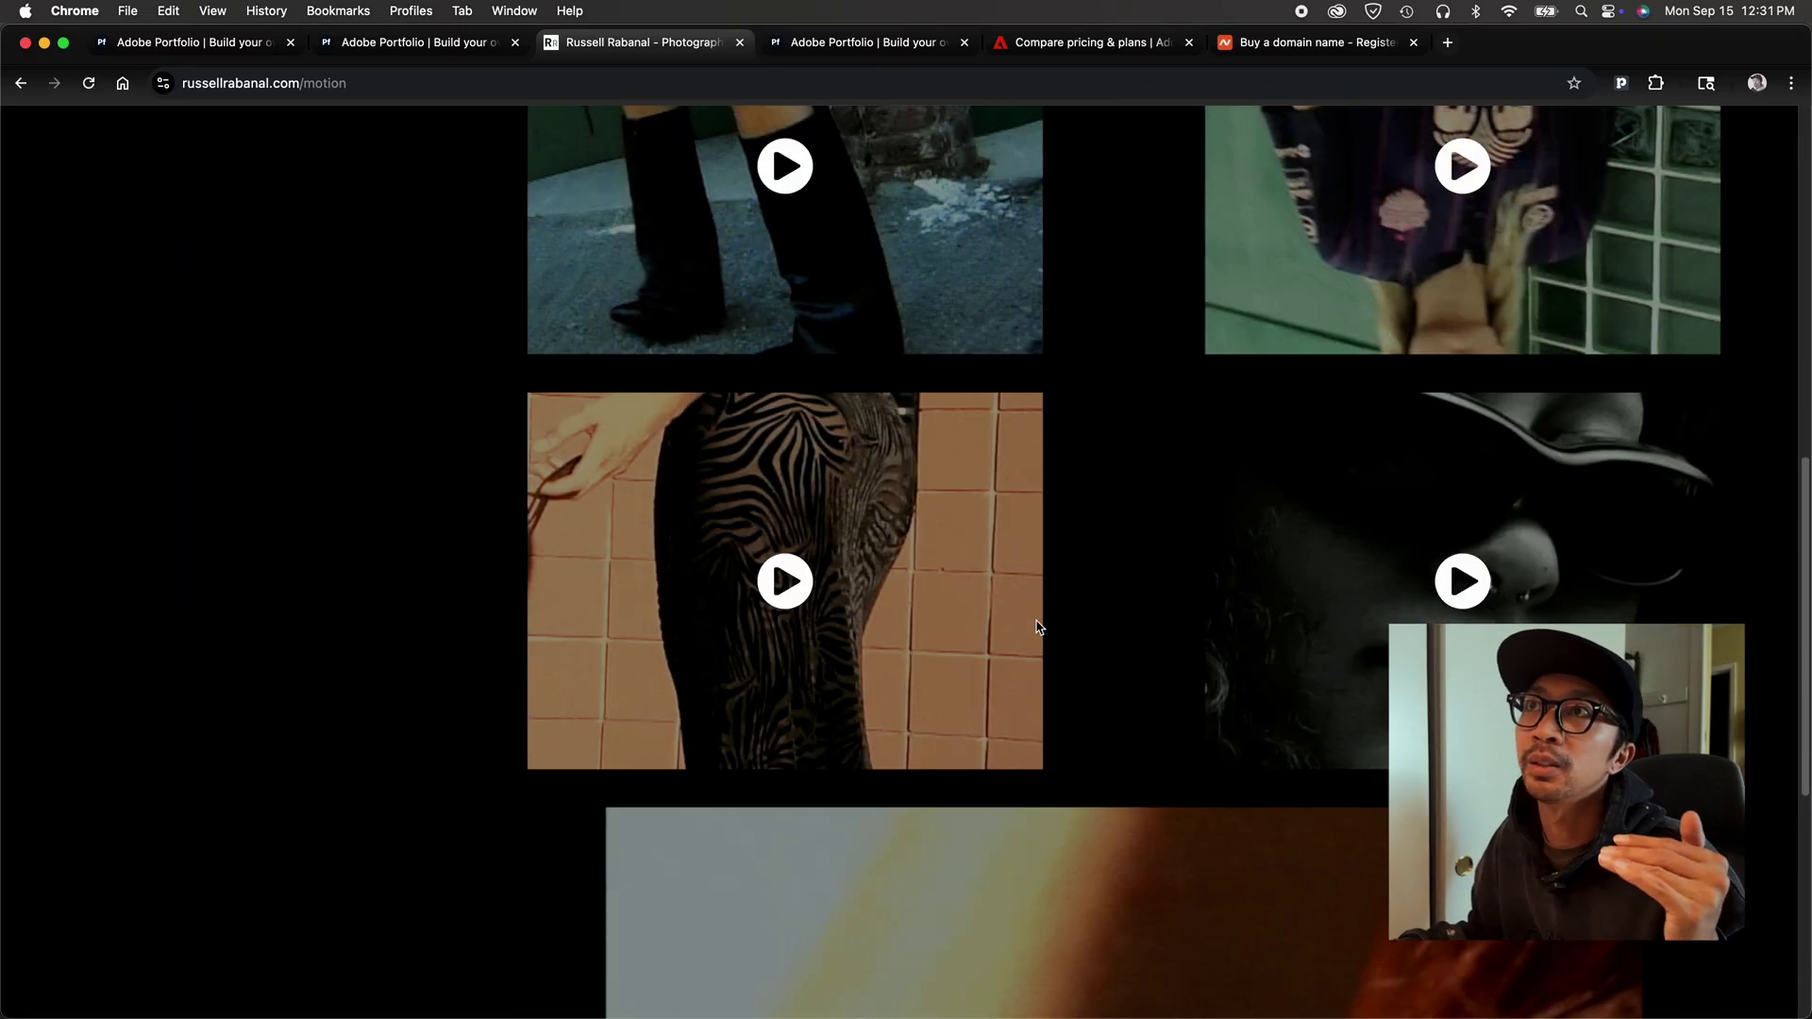
scroll(1038, 623, up, 12)
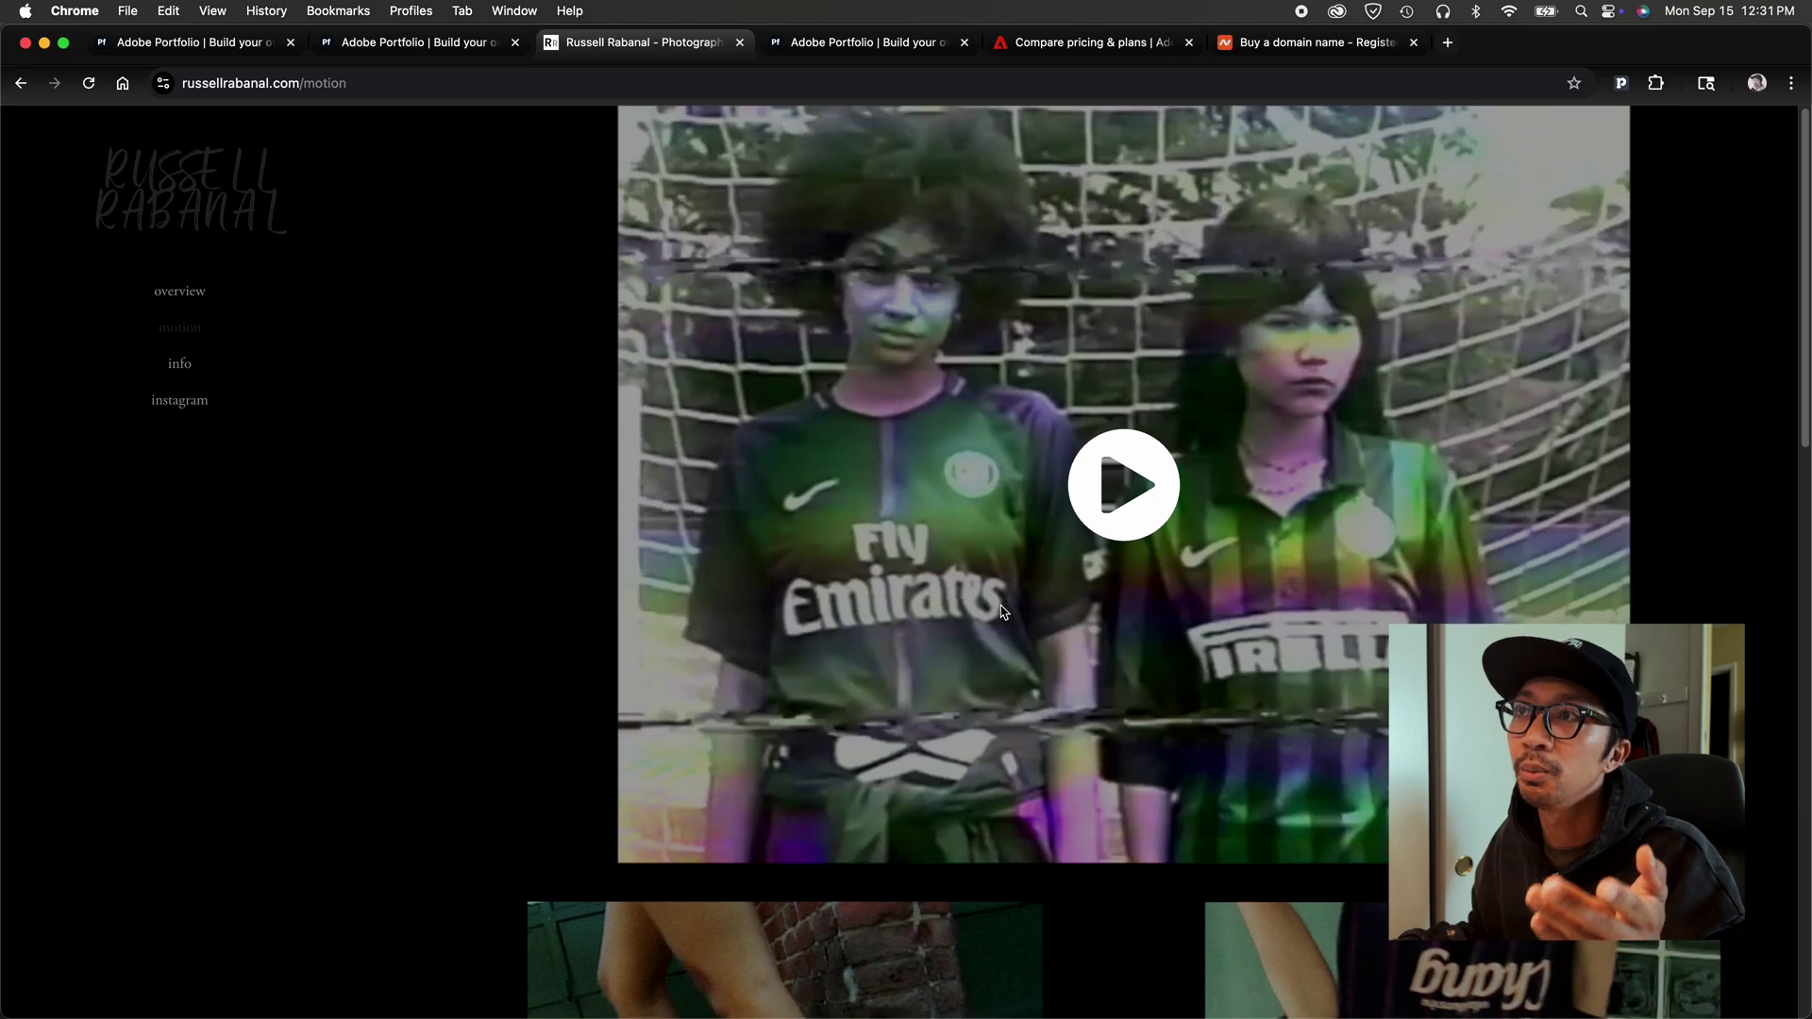
scroll(1003, 611, down, 10)
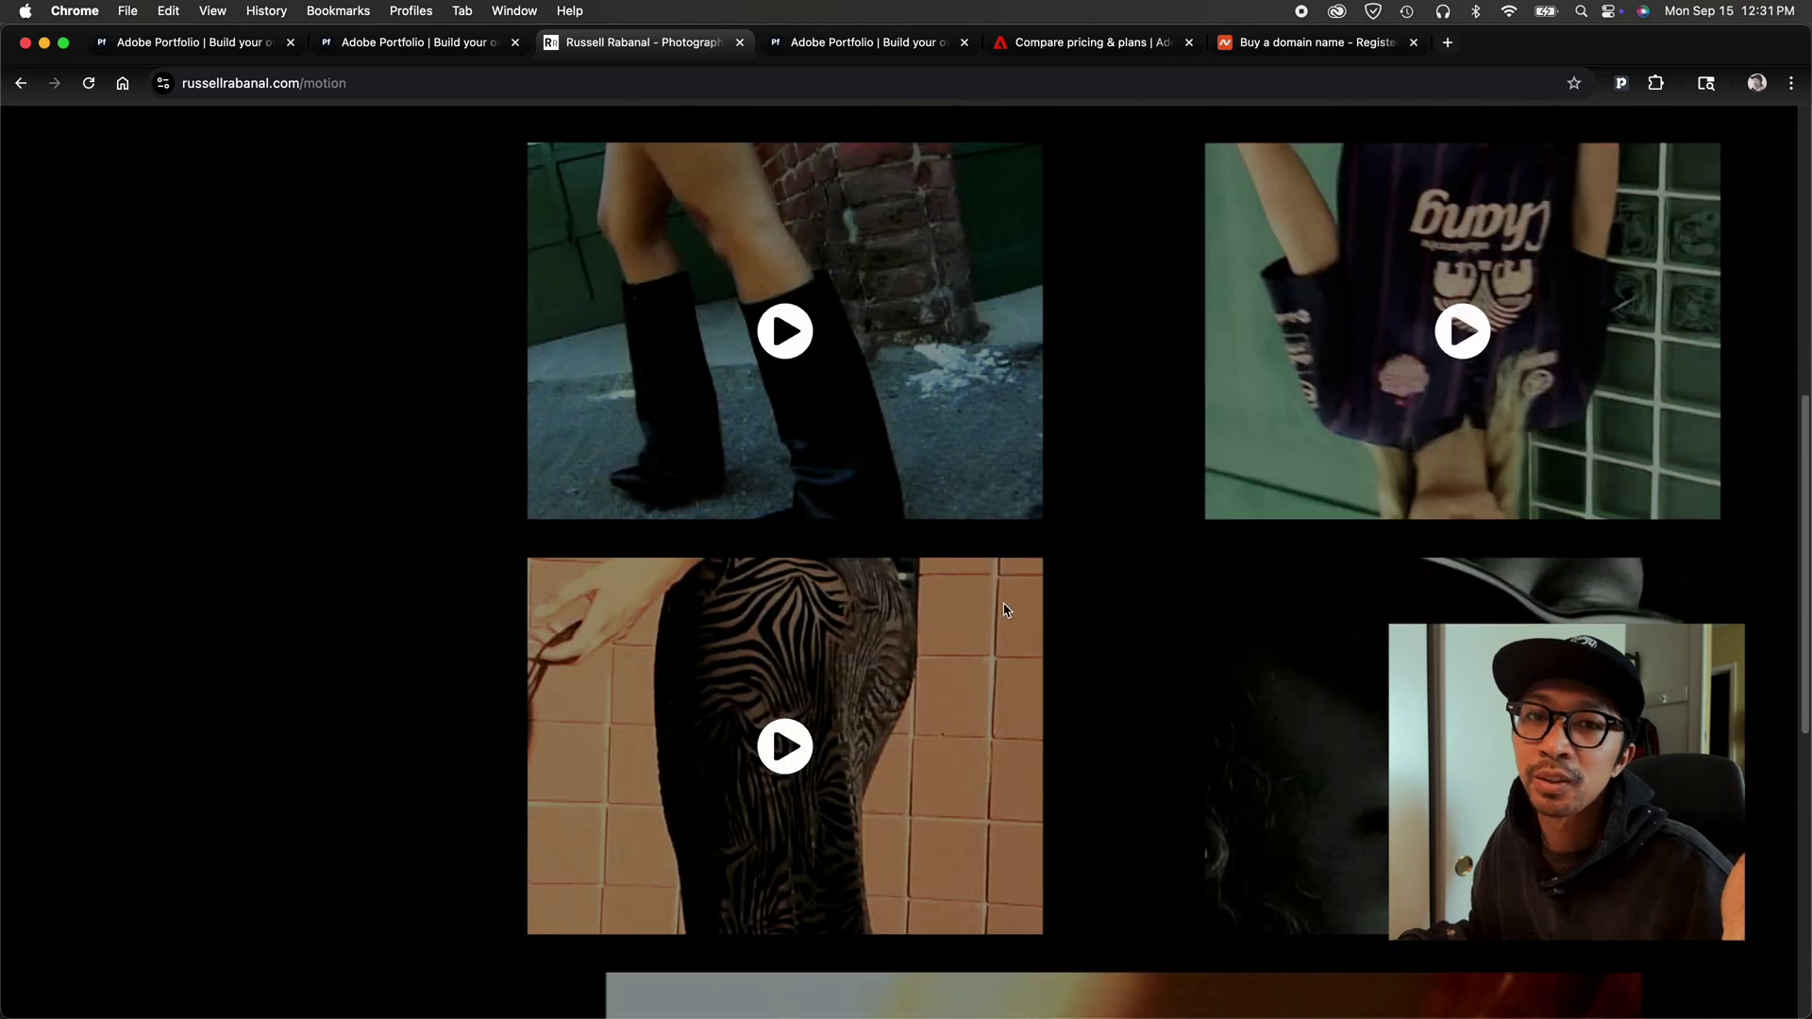
scroll(1006, 609, down, 1)
scroll(1006, 613, down, 1)
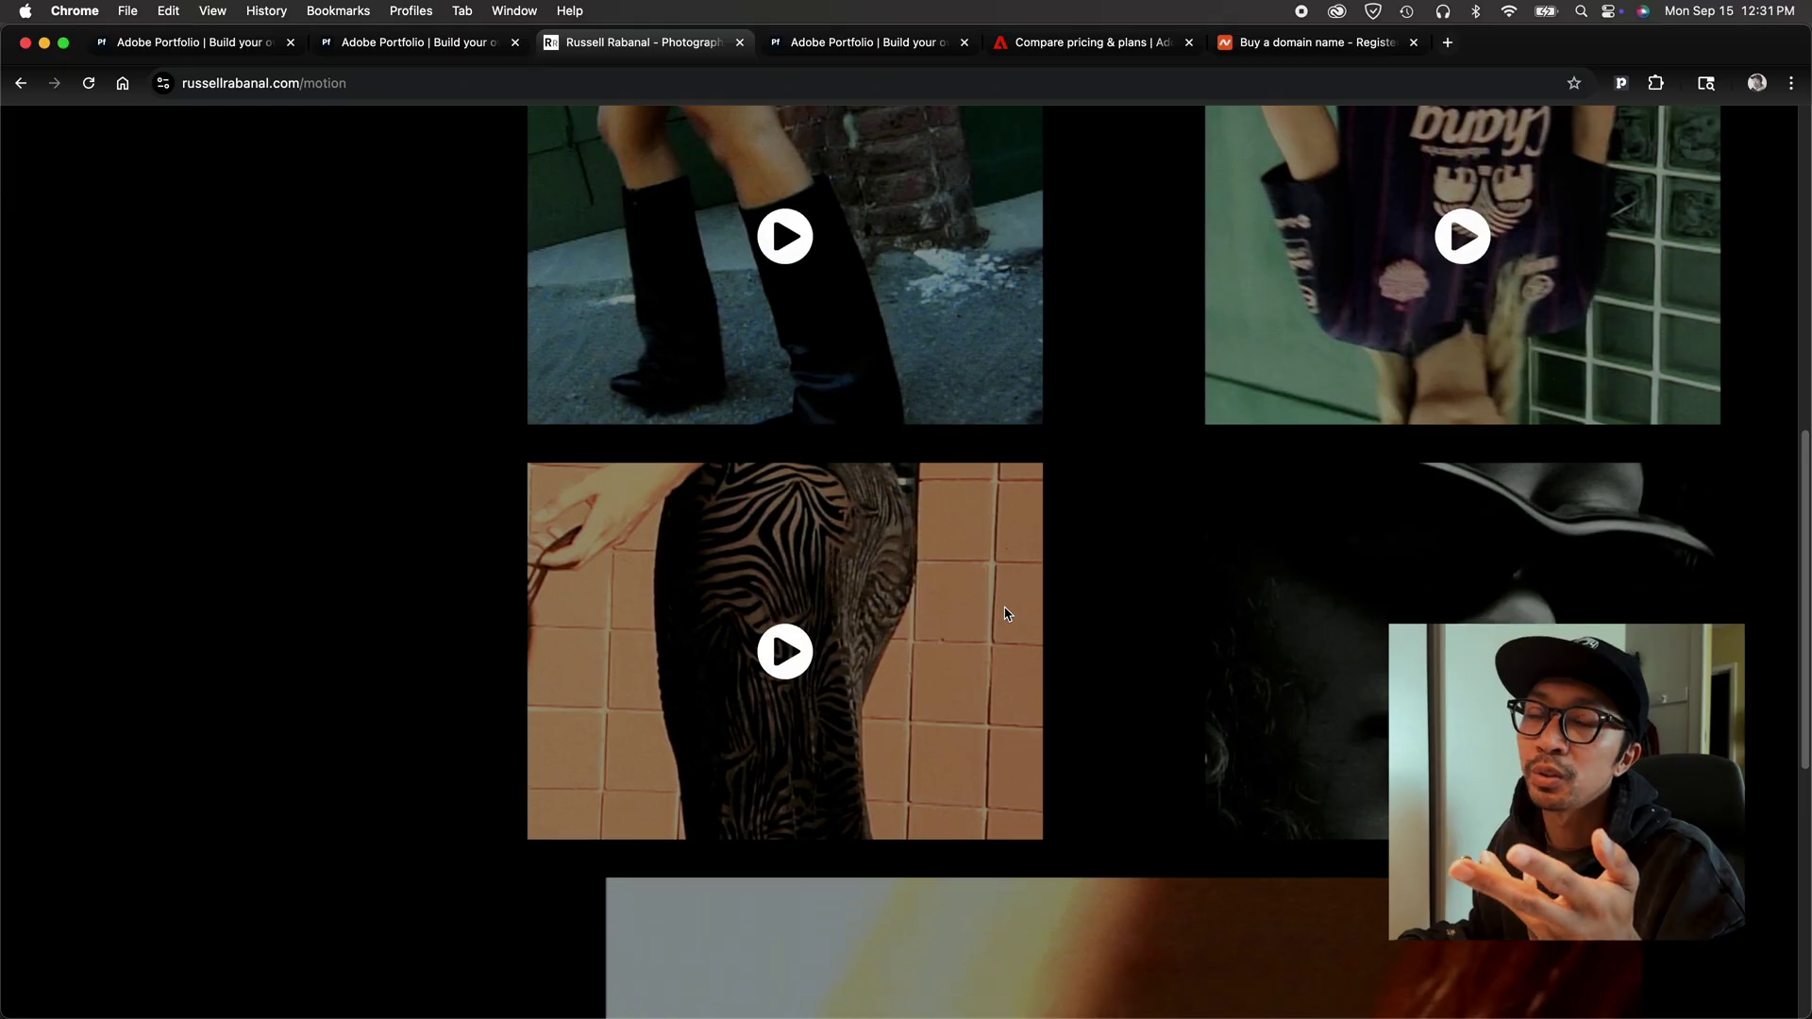
scroll(1004, 618, down, 2)
- Return to the top and open the info page with the bio and portrait
scroll(1007, 631, up, 1)
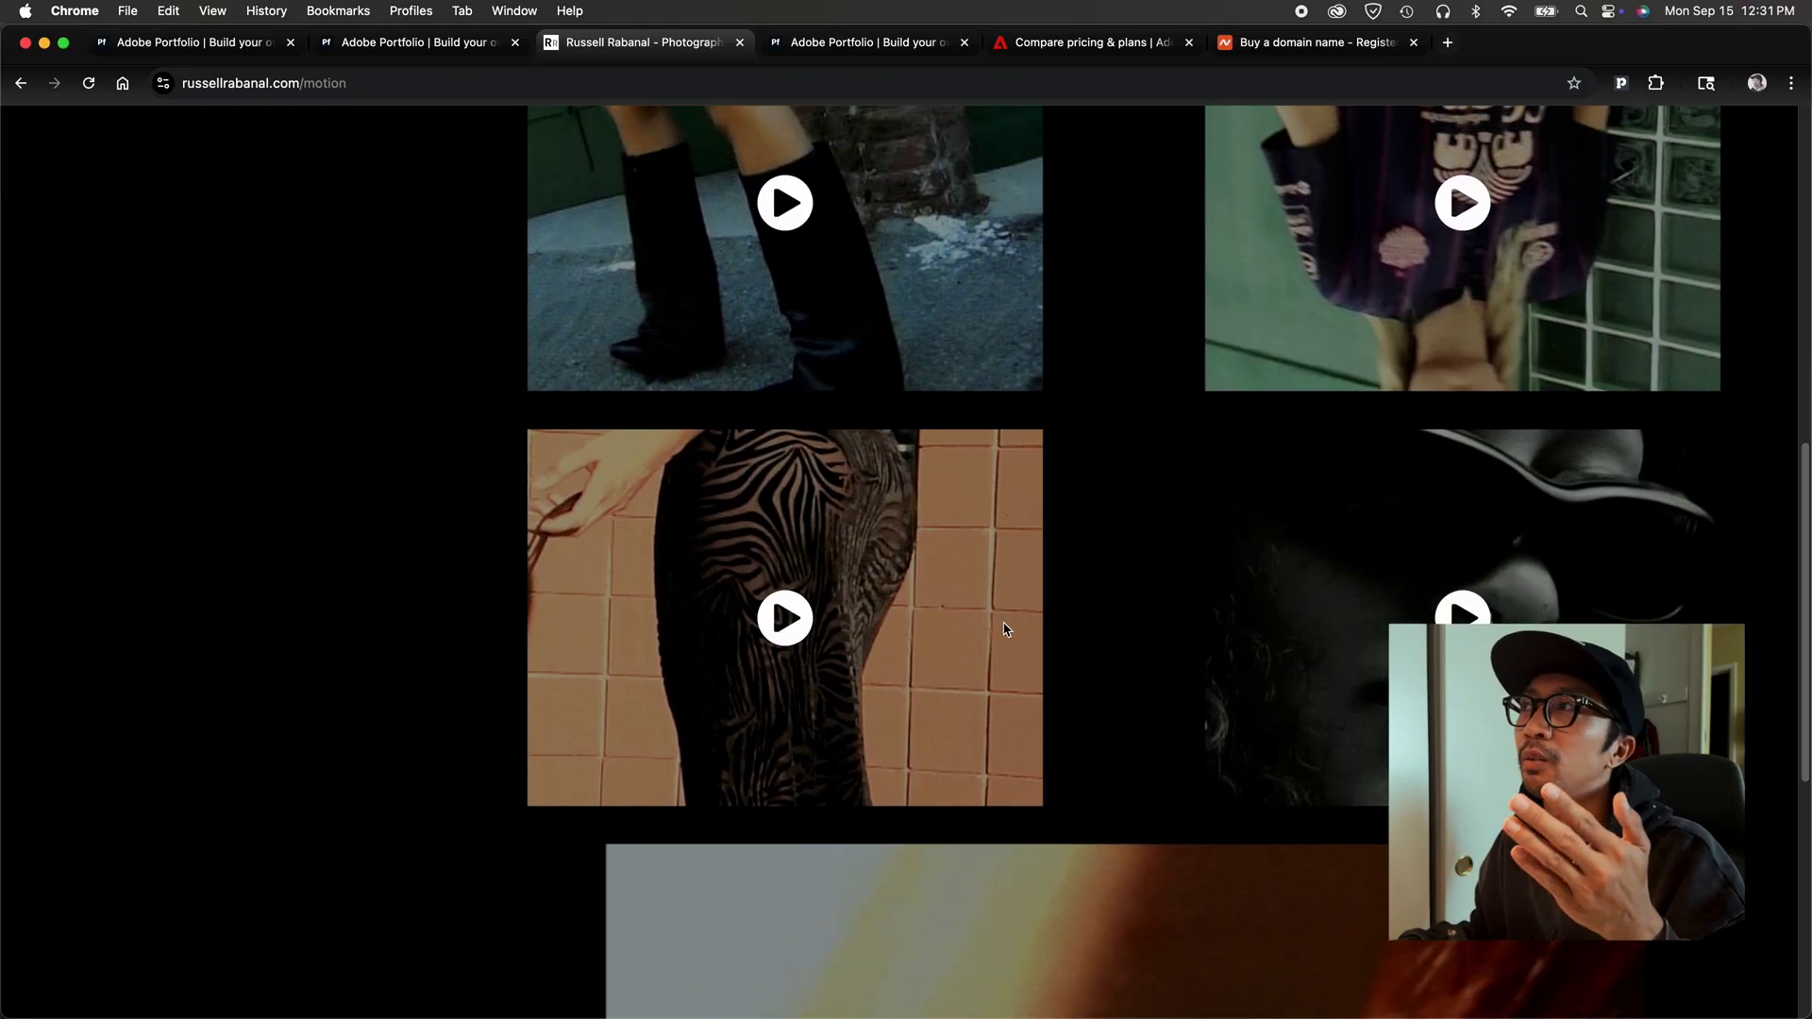
scroll(1006, 631, up, 5)
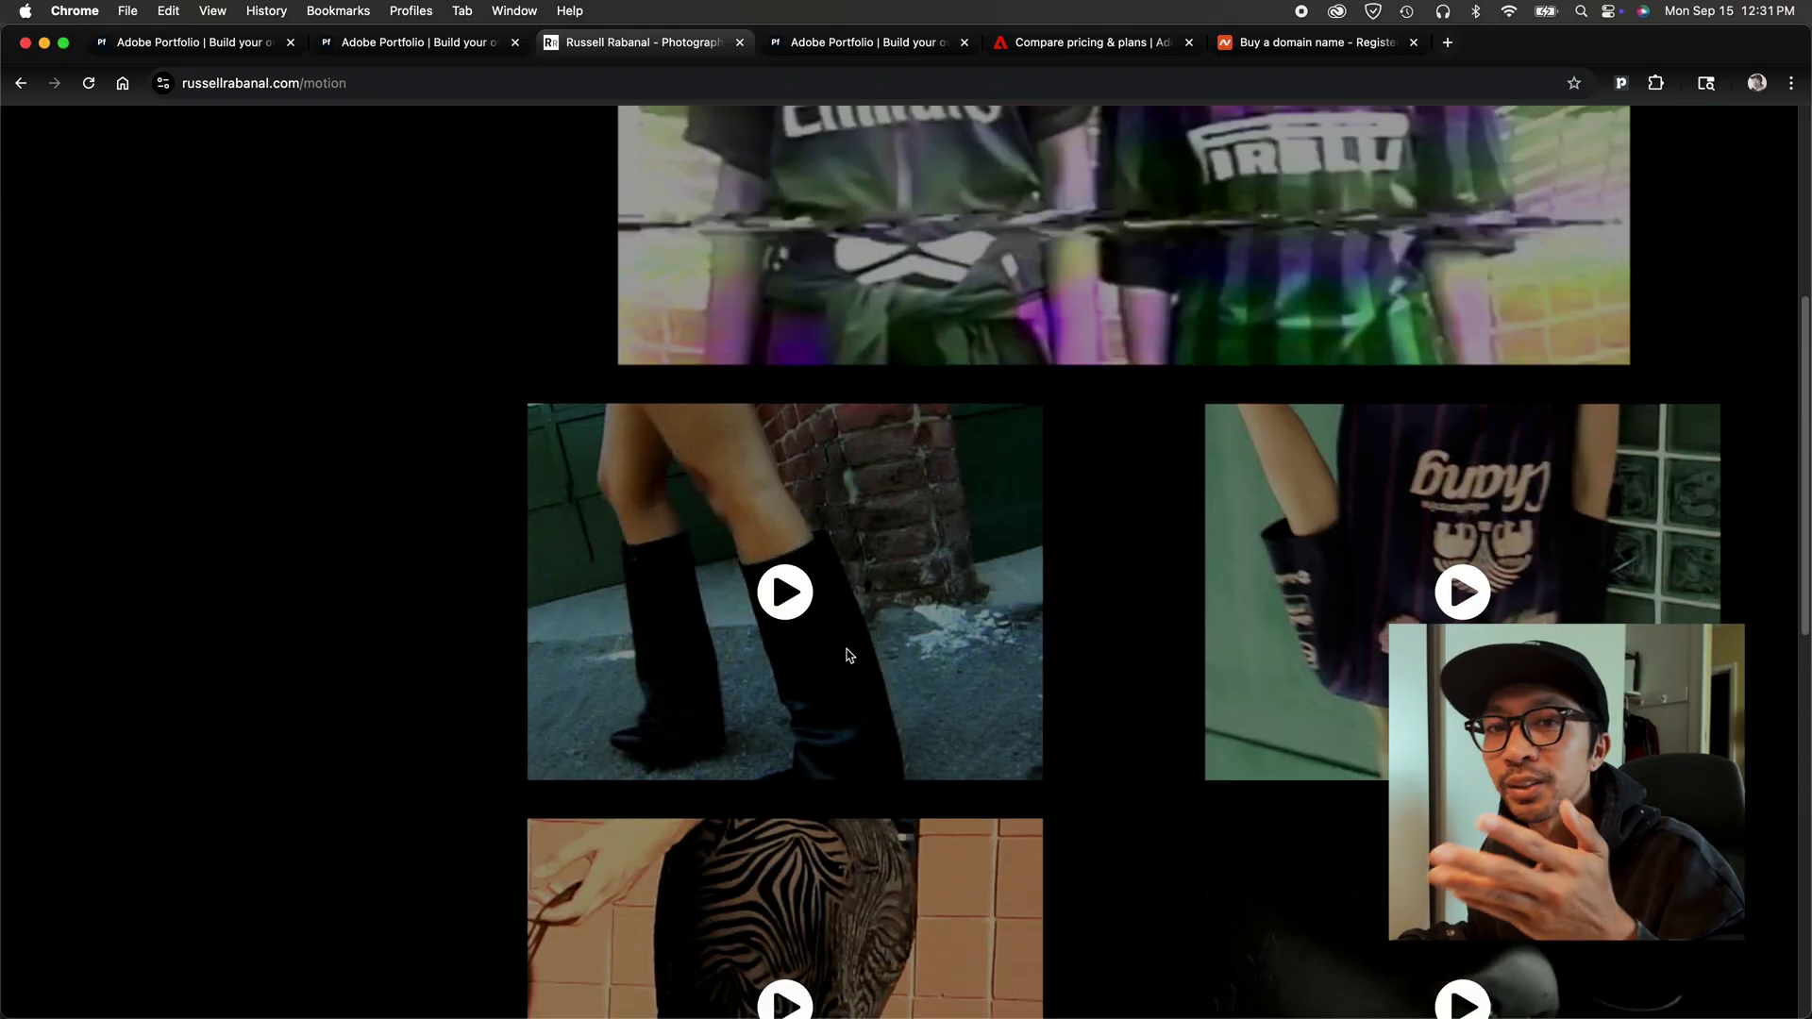
scroll(848, 655, down, 2)
scroll(472, 519, up, 7)
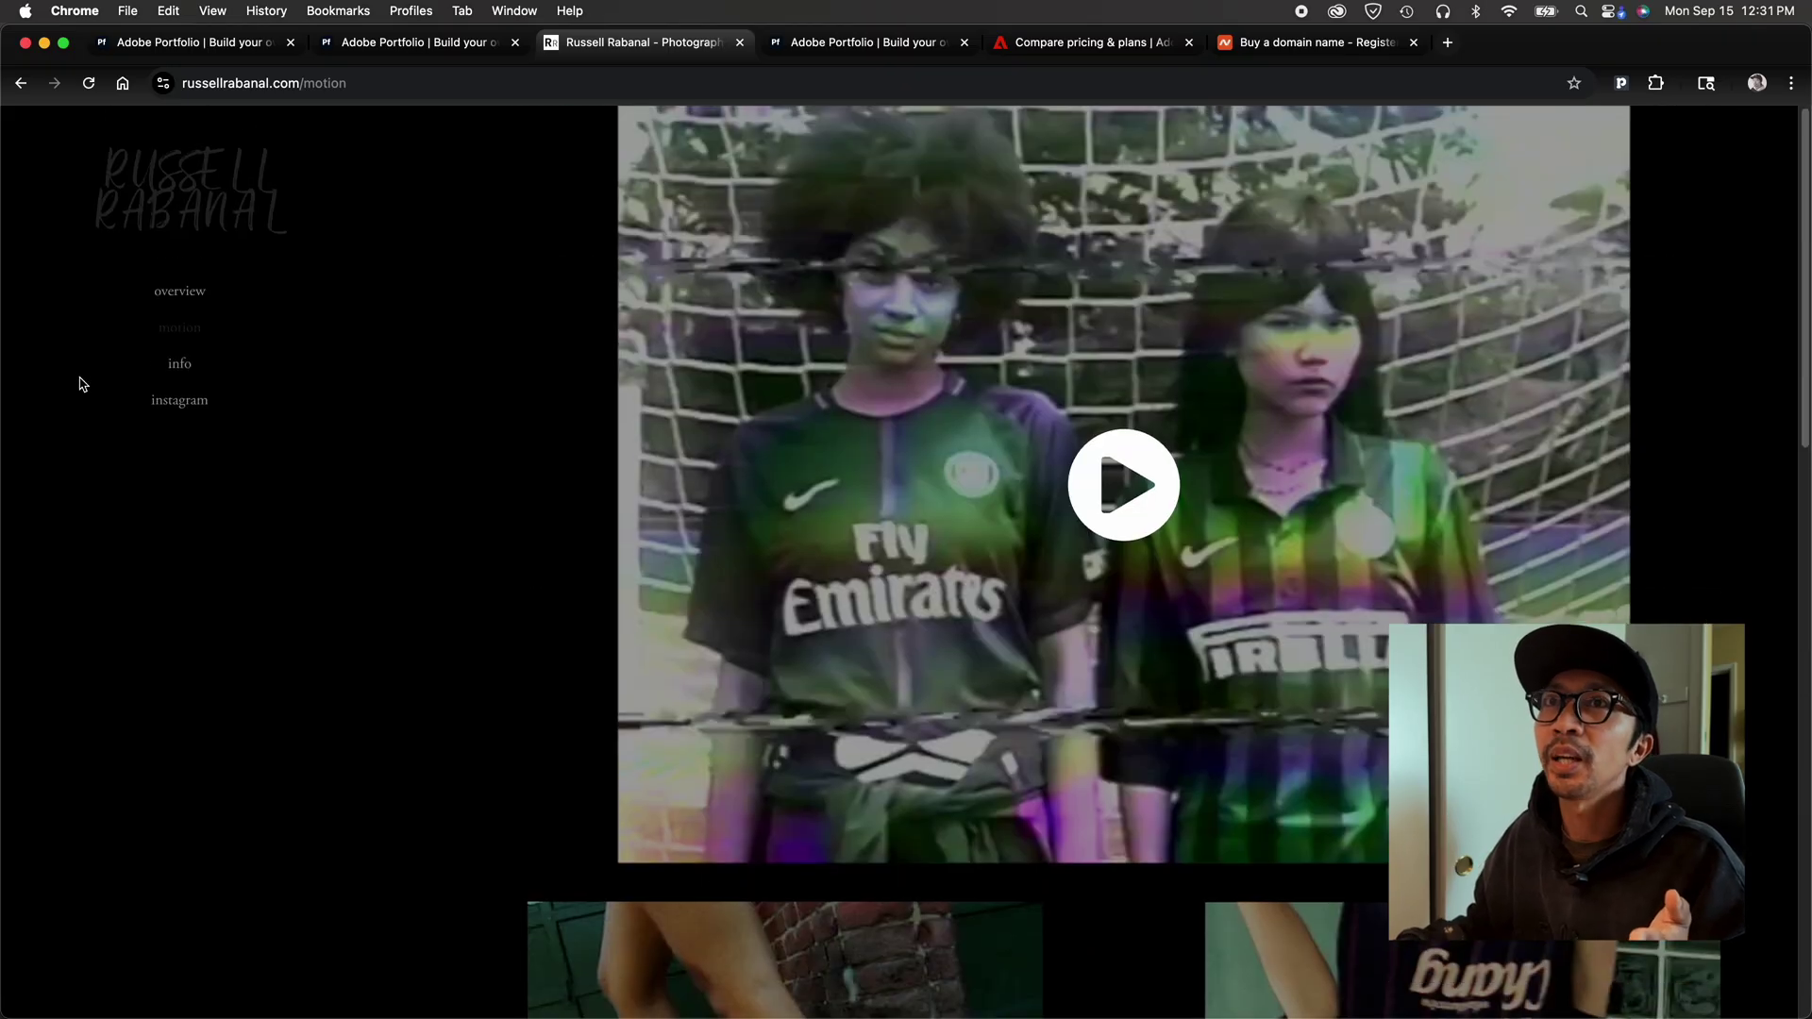
click(177, 366)
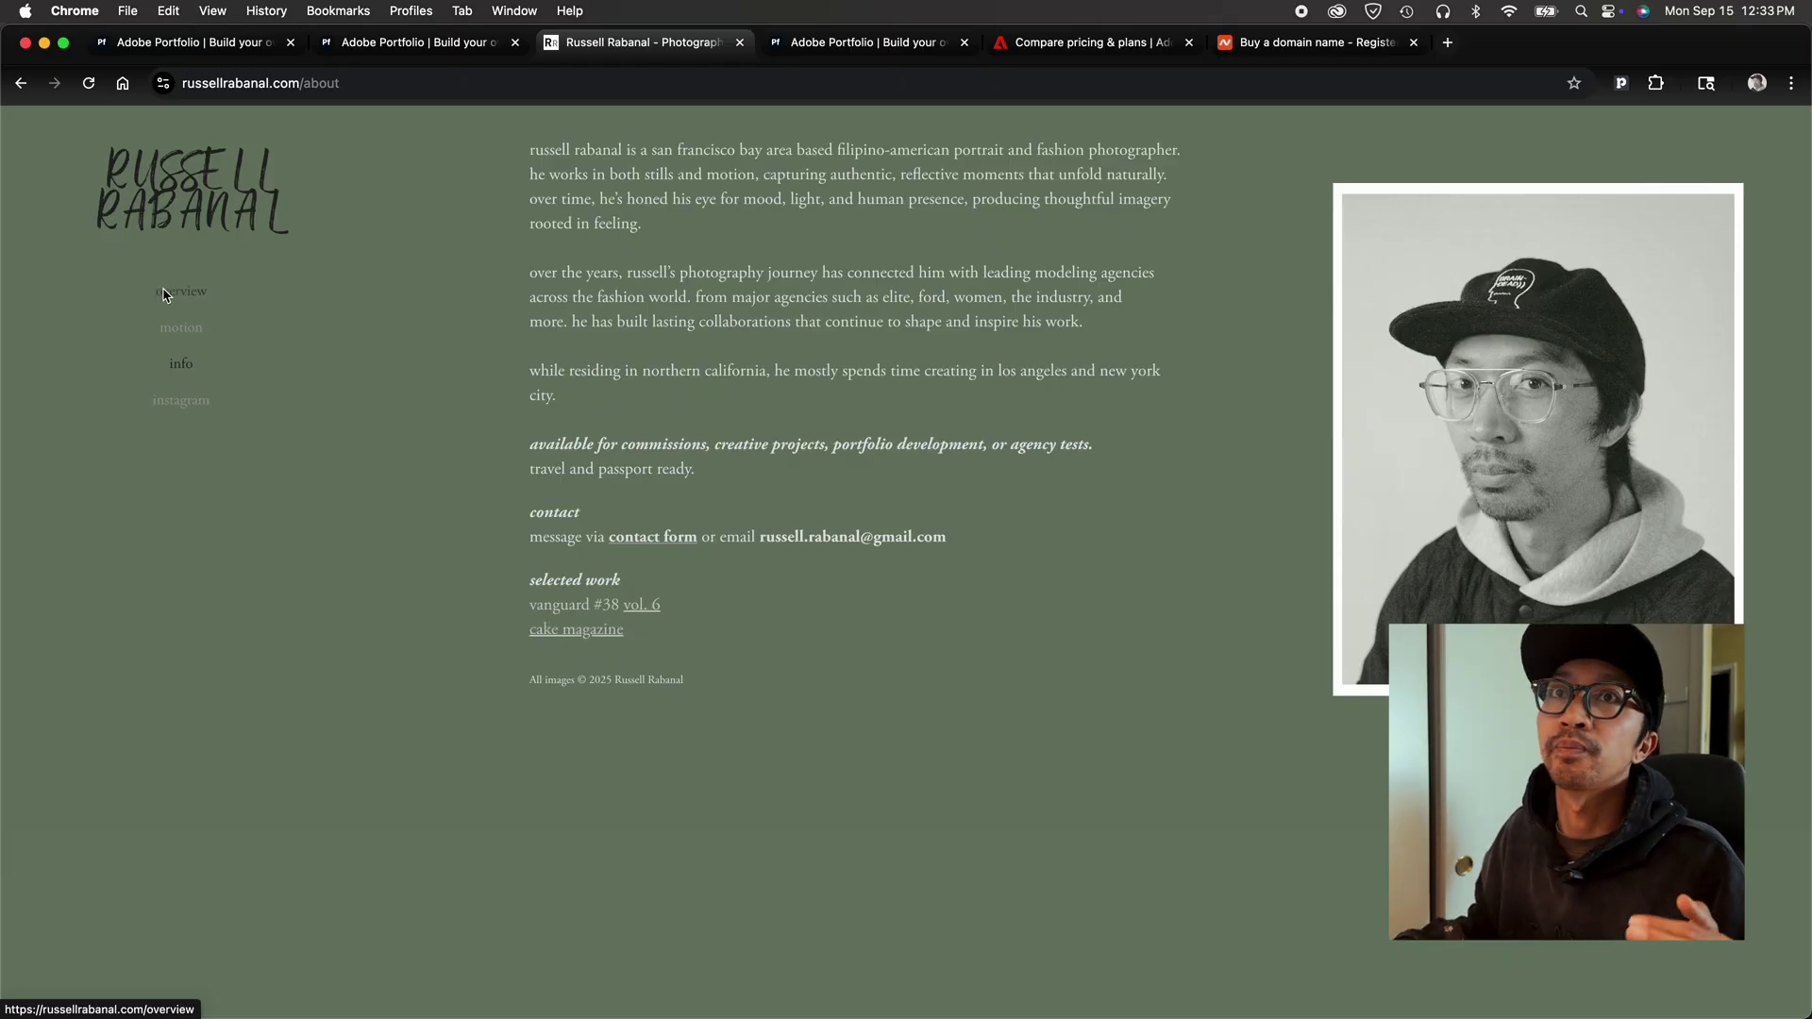
- Browse the live overview photo grid, then return to the Portfolio editor
click(196, 221)
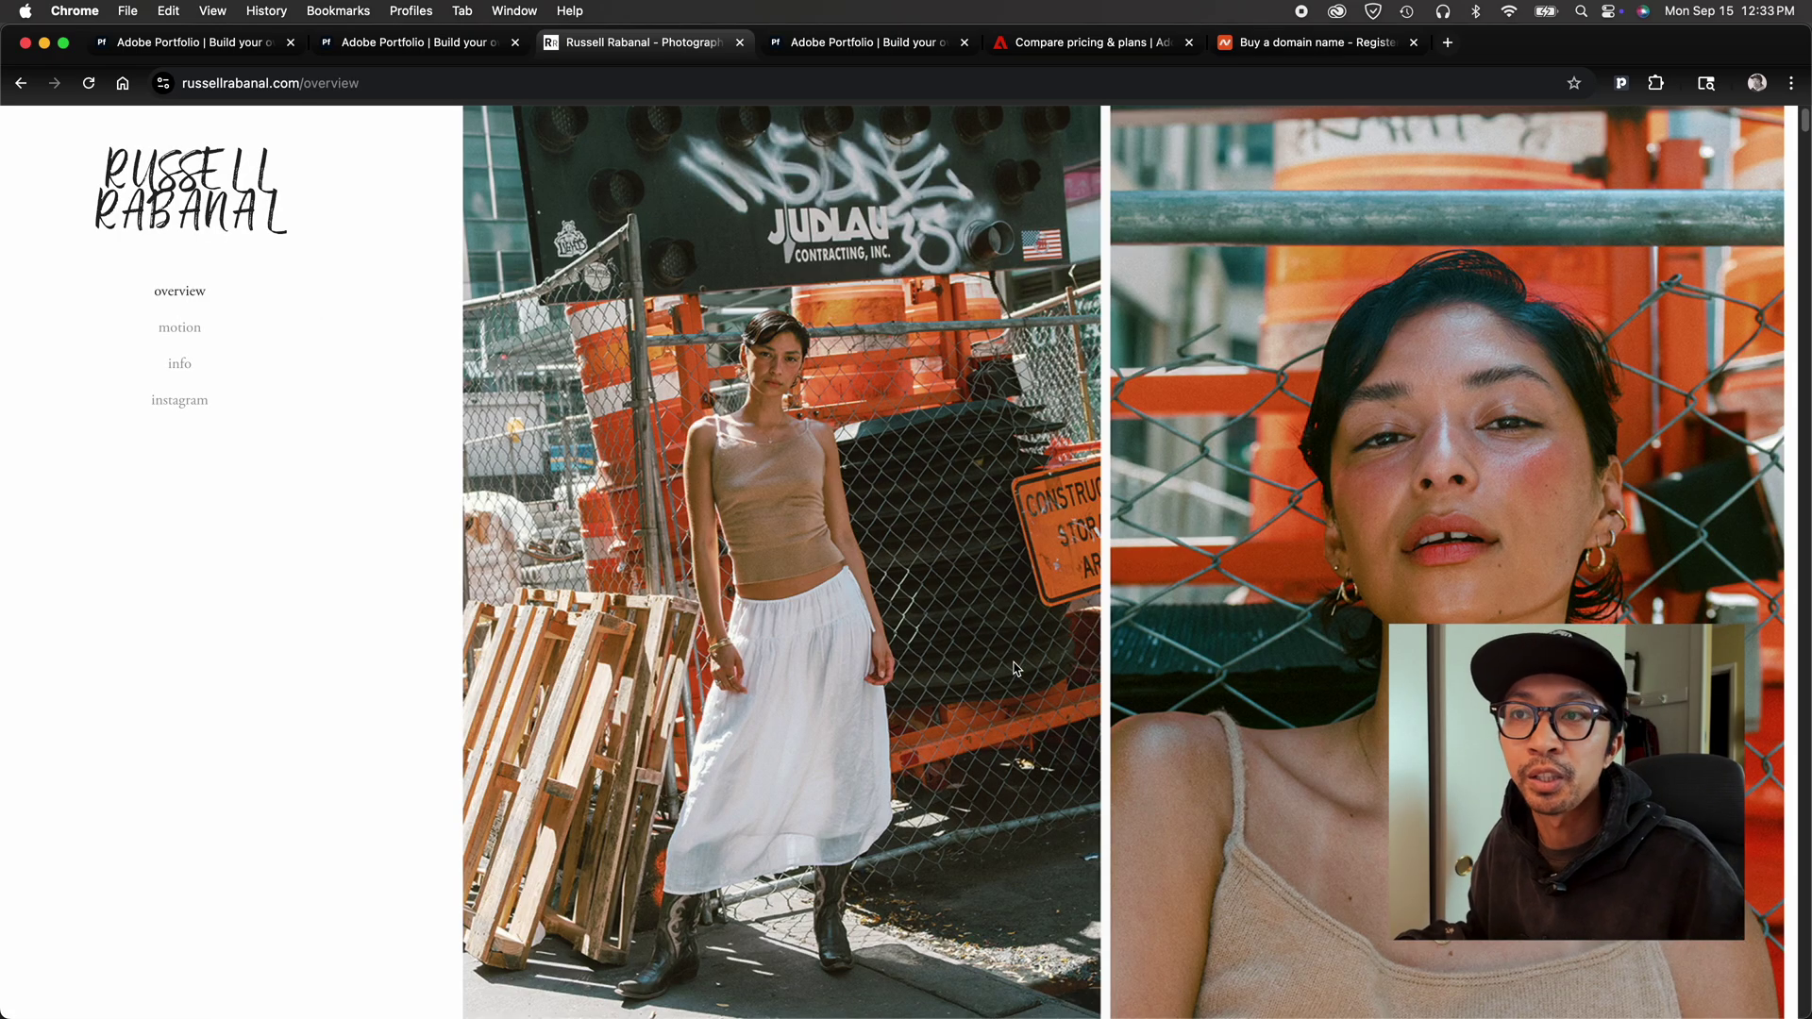
scroll(1015, 661, down, 15)
scroll(1015, 647, down, 20)
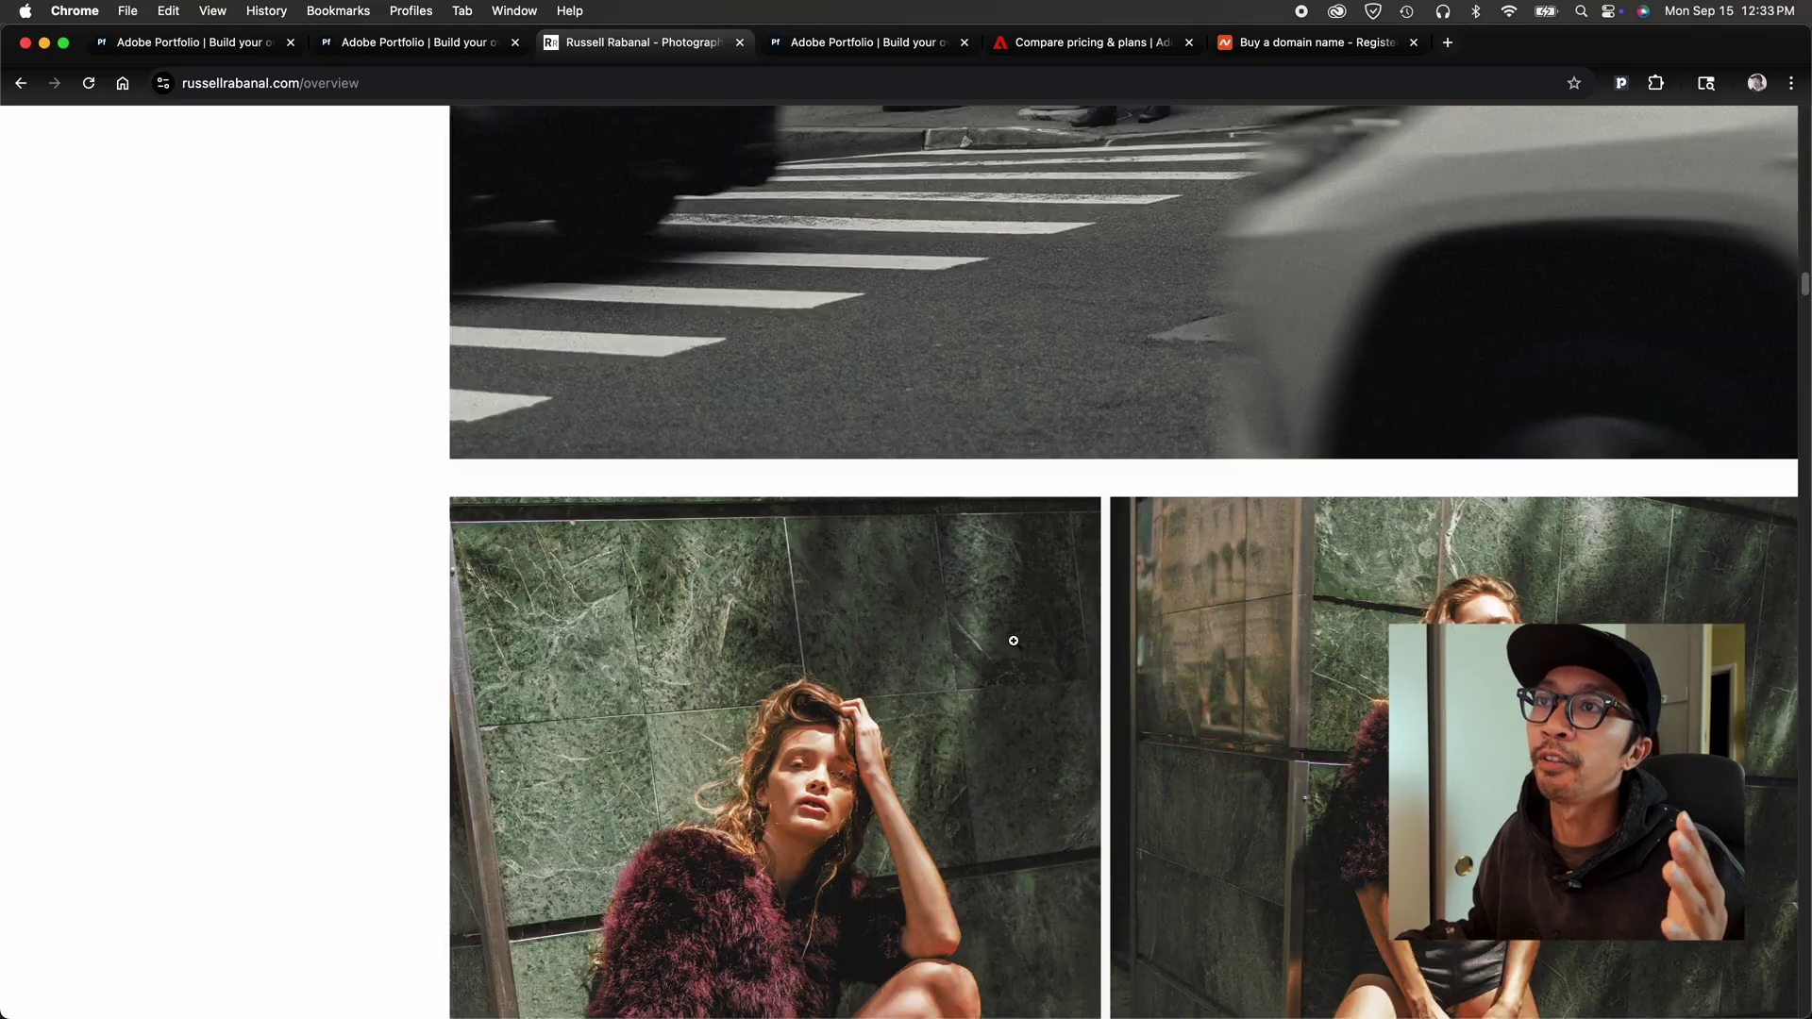
scroll(1015, 648, up, 9)
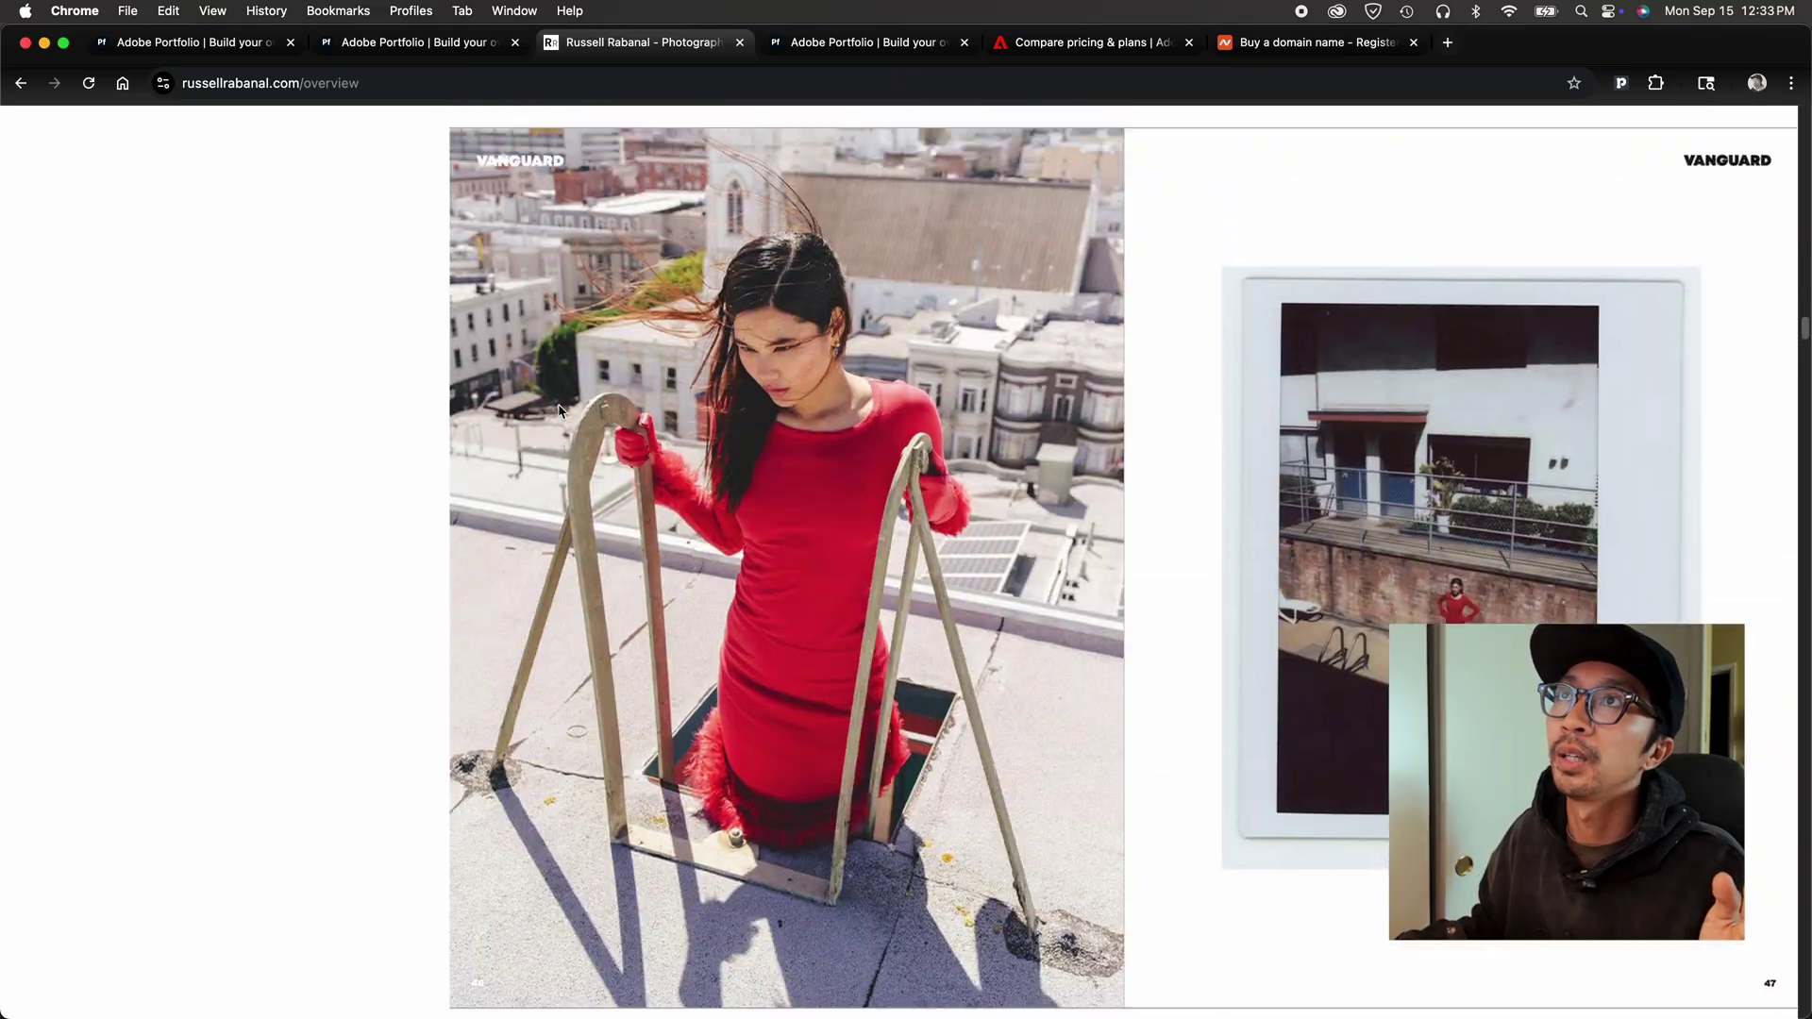
scroll(527, 396, up, 20)
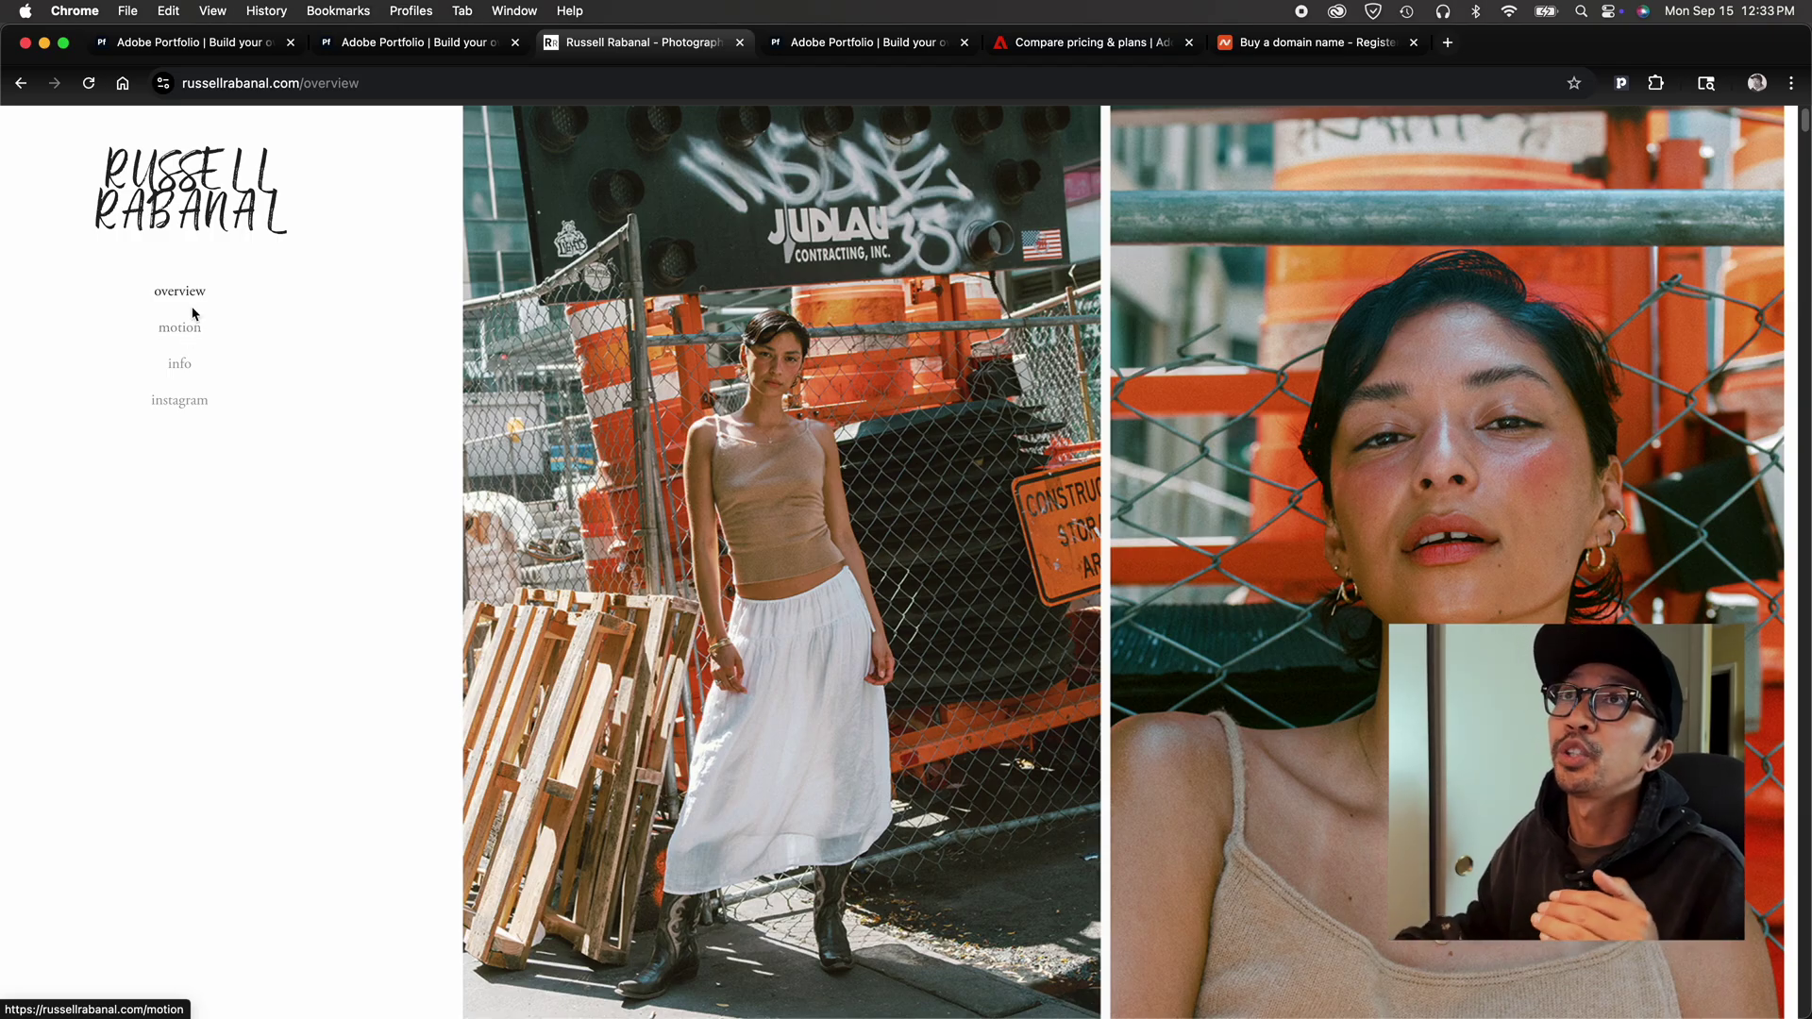
click(807, 45)
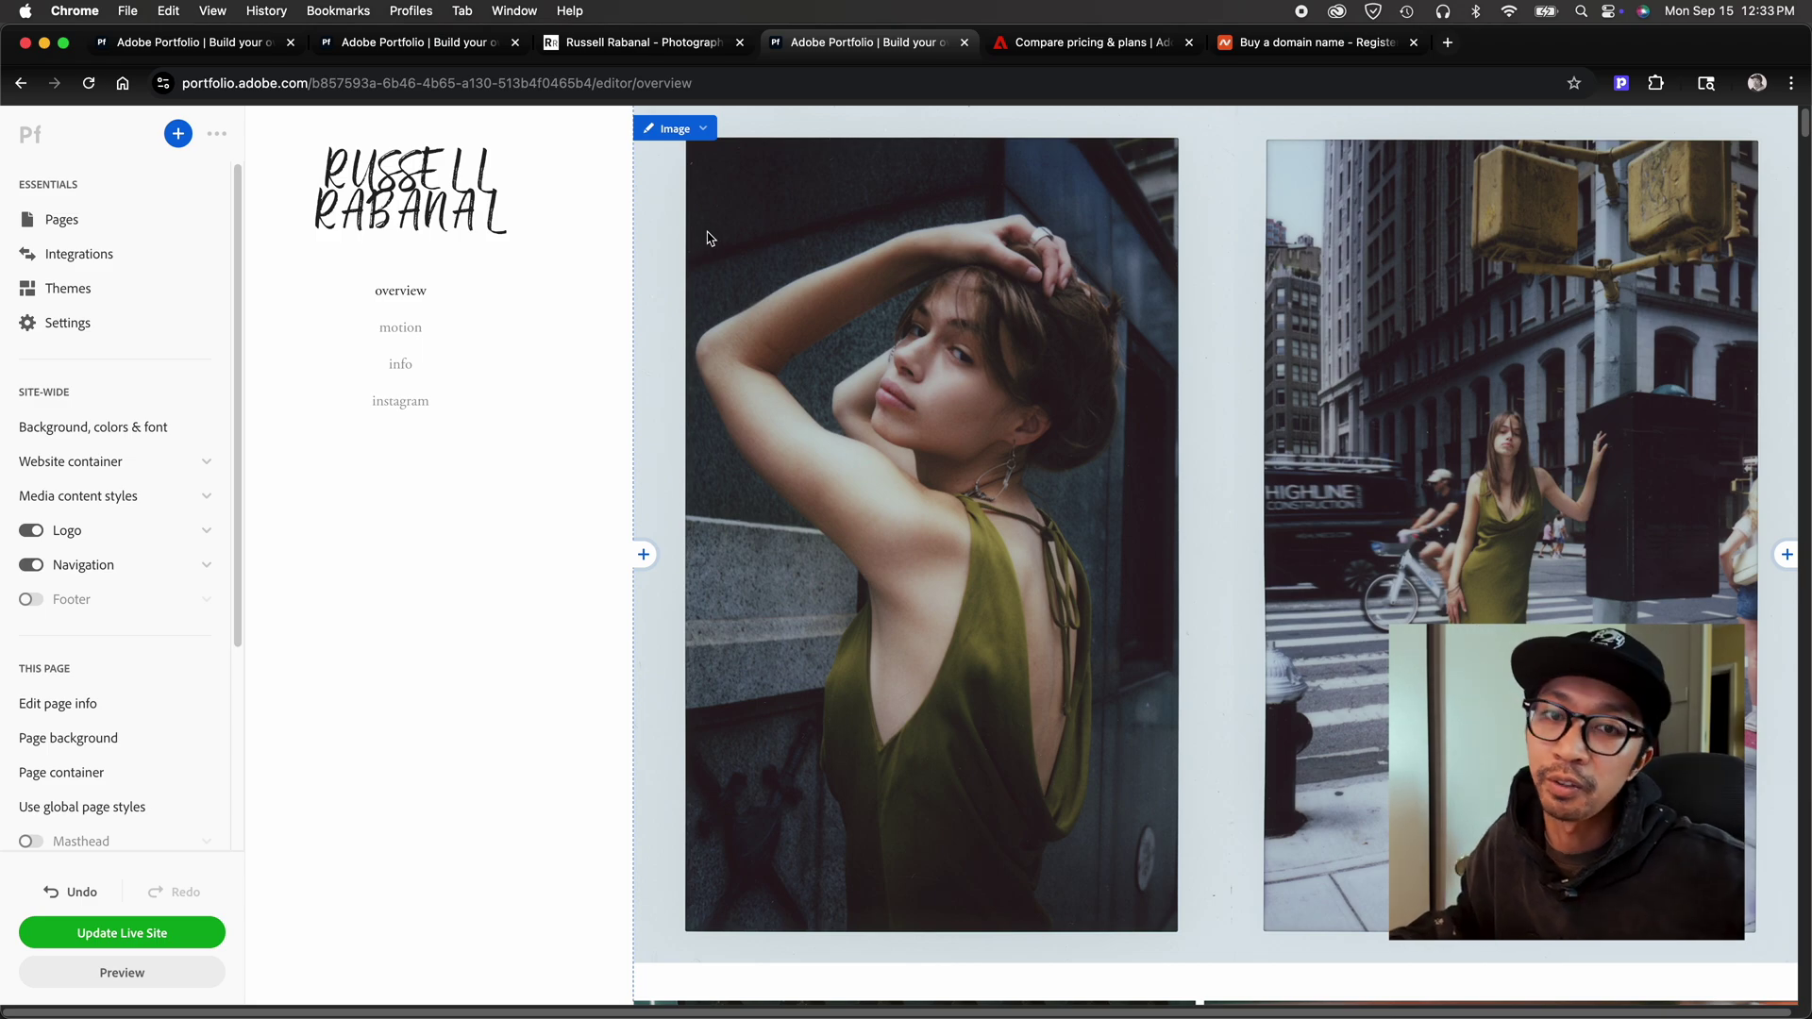
- Reorder the page content so the construction-site photo pair comes first, and save
click(692, 142)
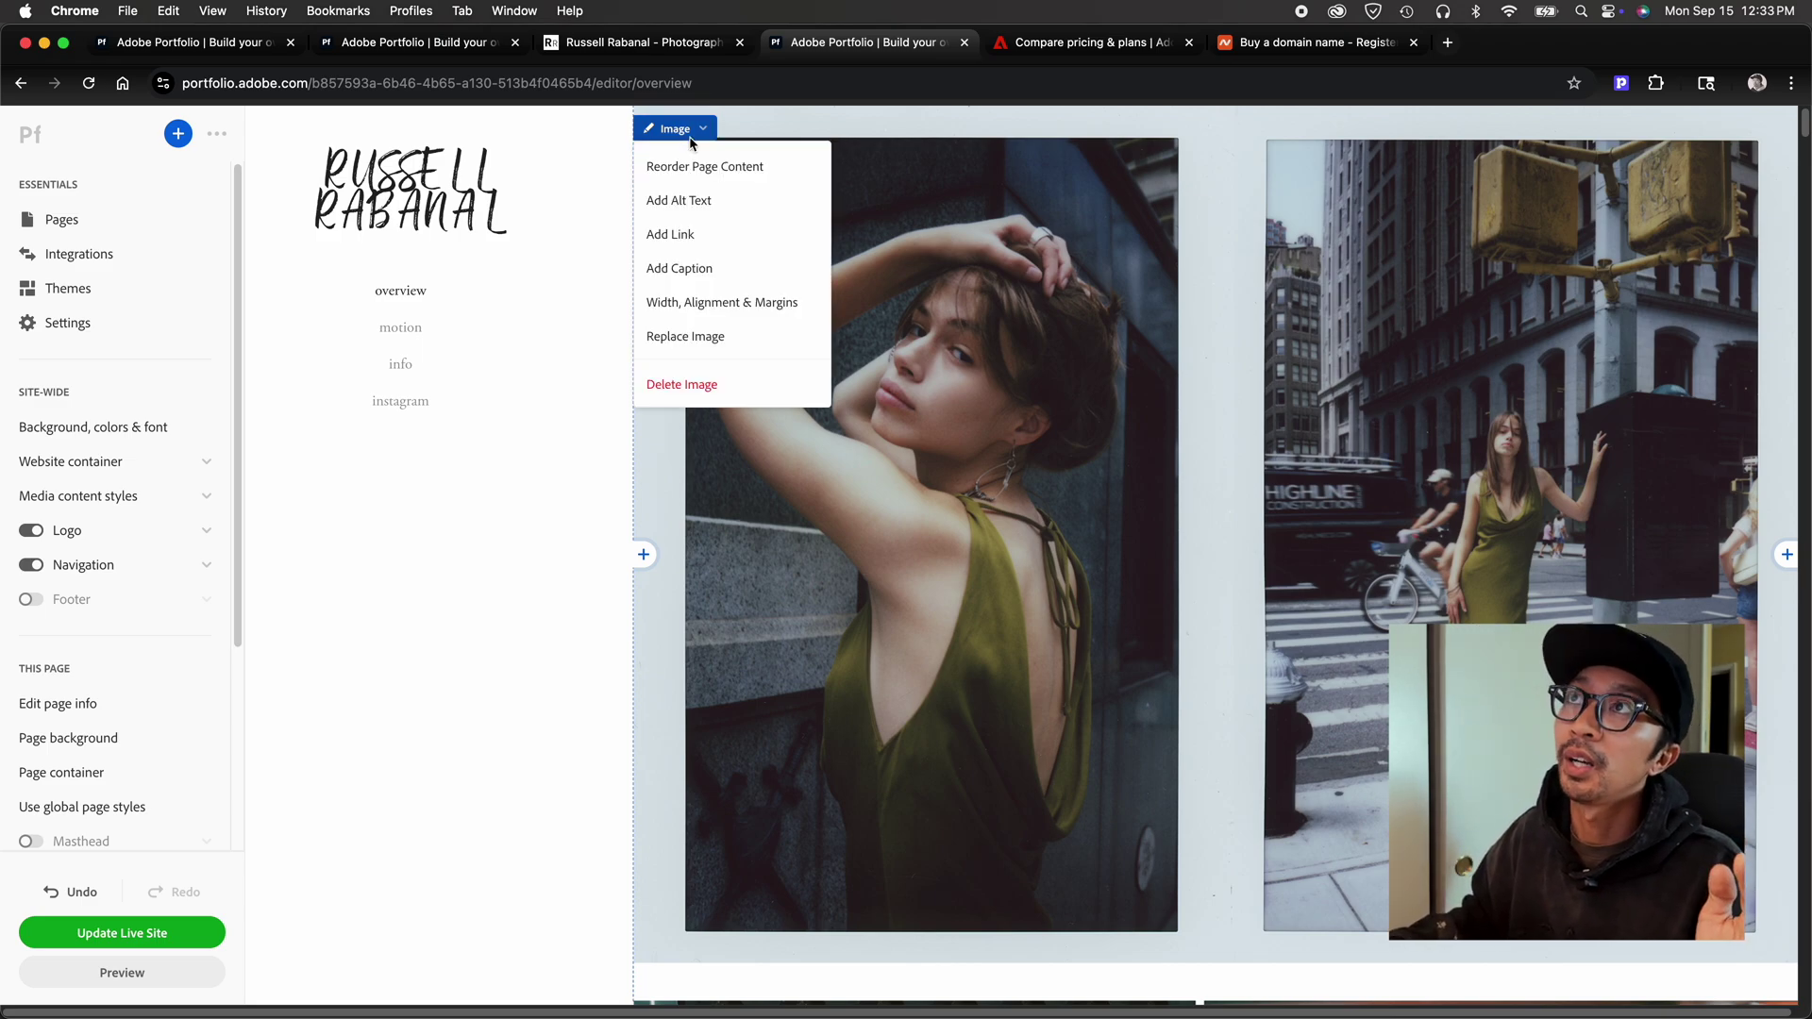
click(709, 167)
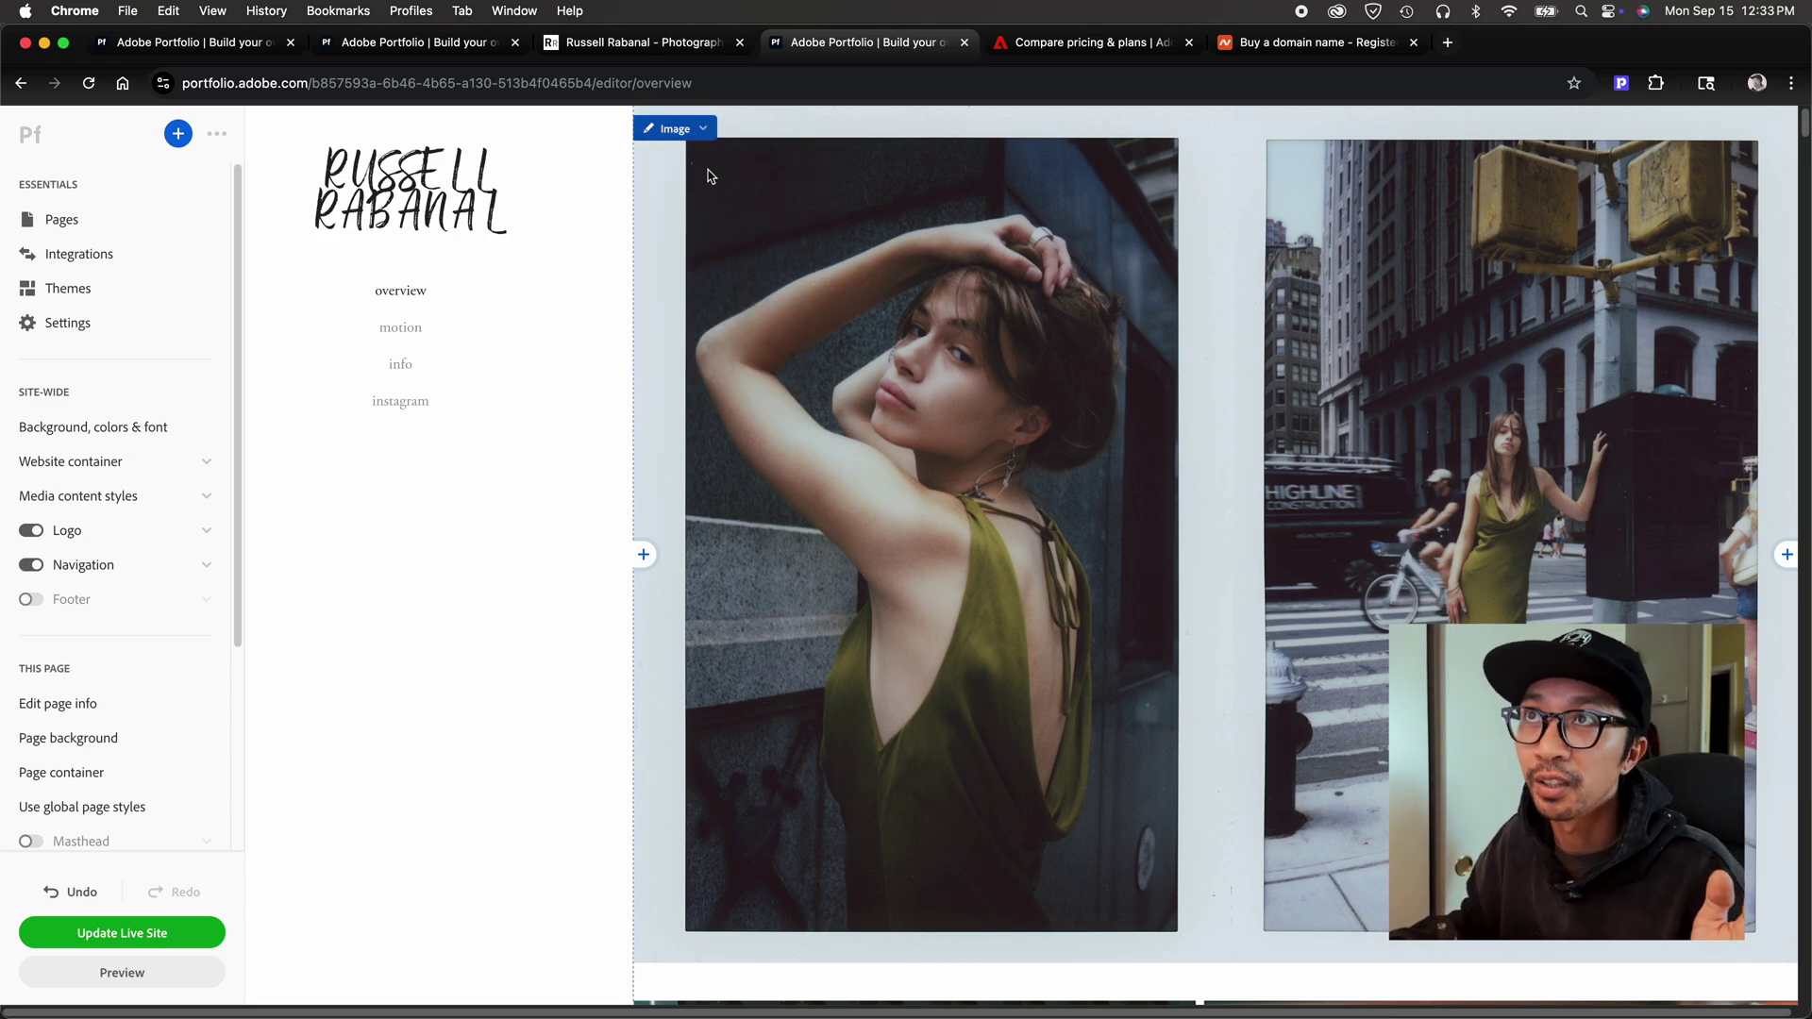
scroll(824, 472, down, 2)
scroll(823, 463, down, 1)
scroll(708, 449, up, 3)
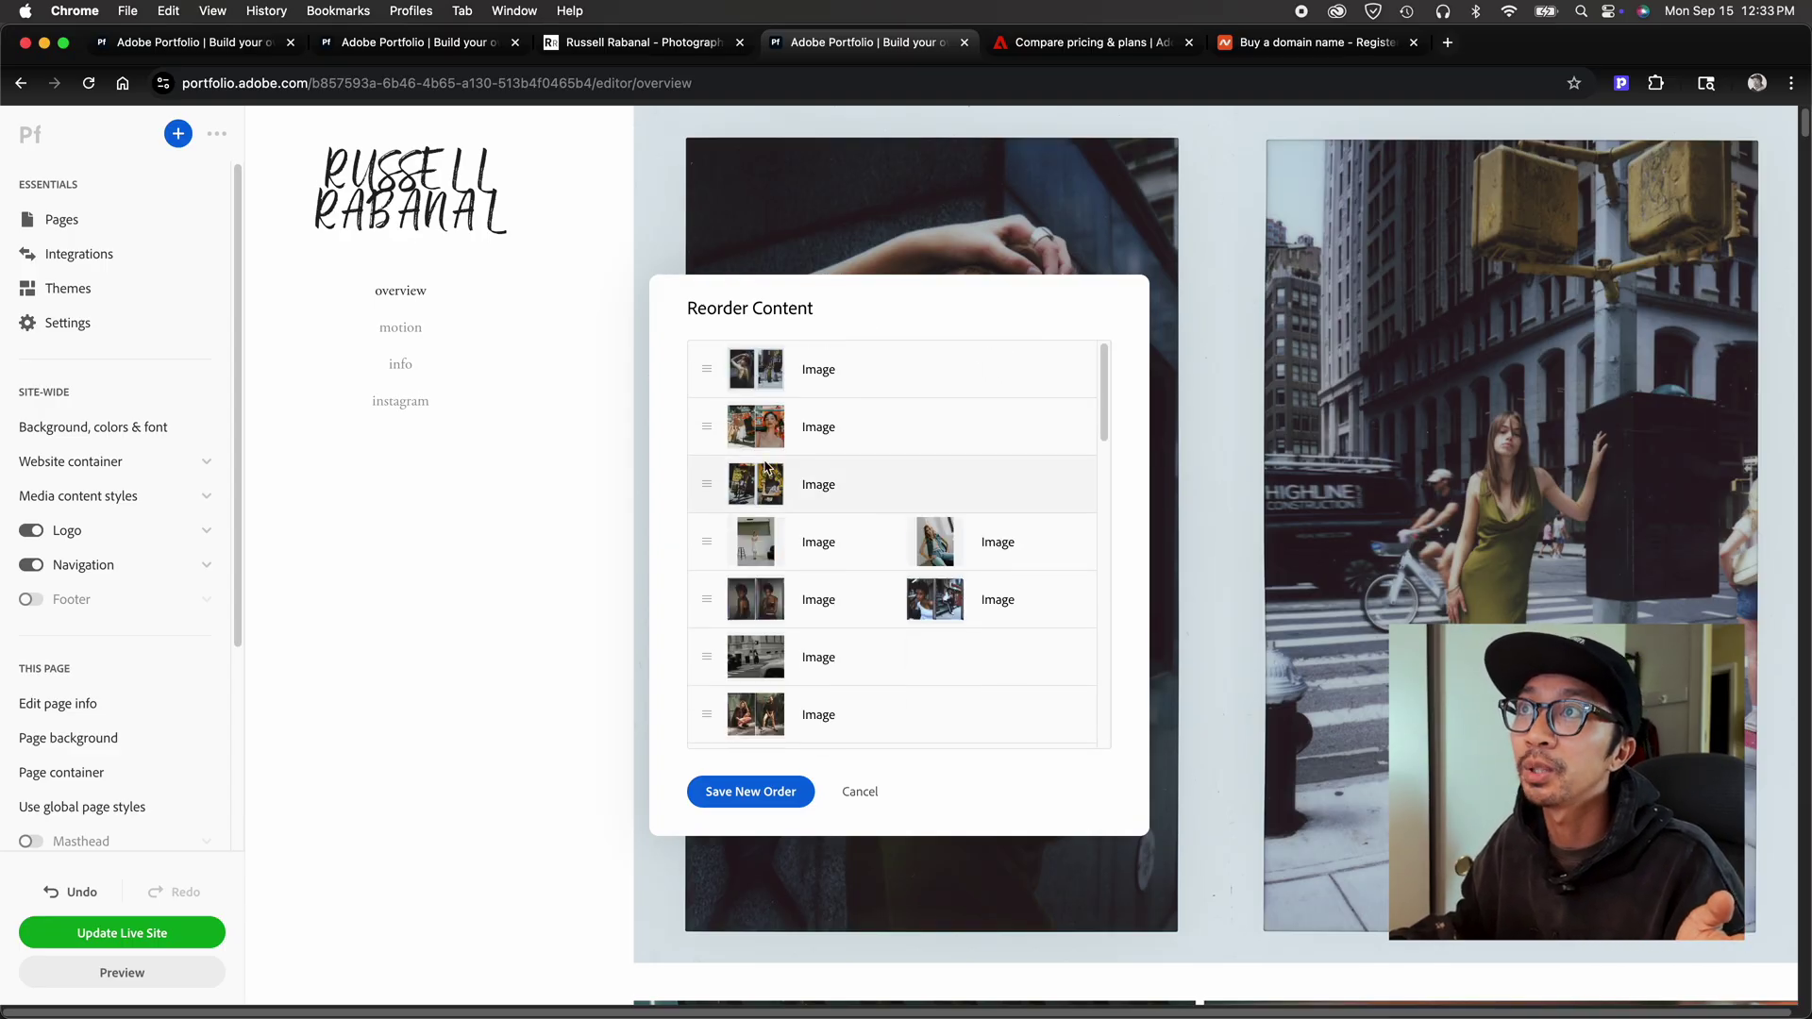
drag(707, 426, 708, 370)
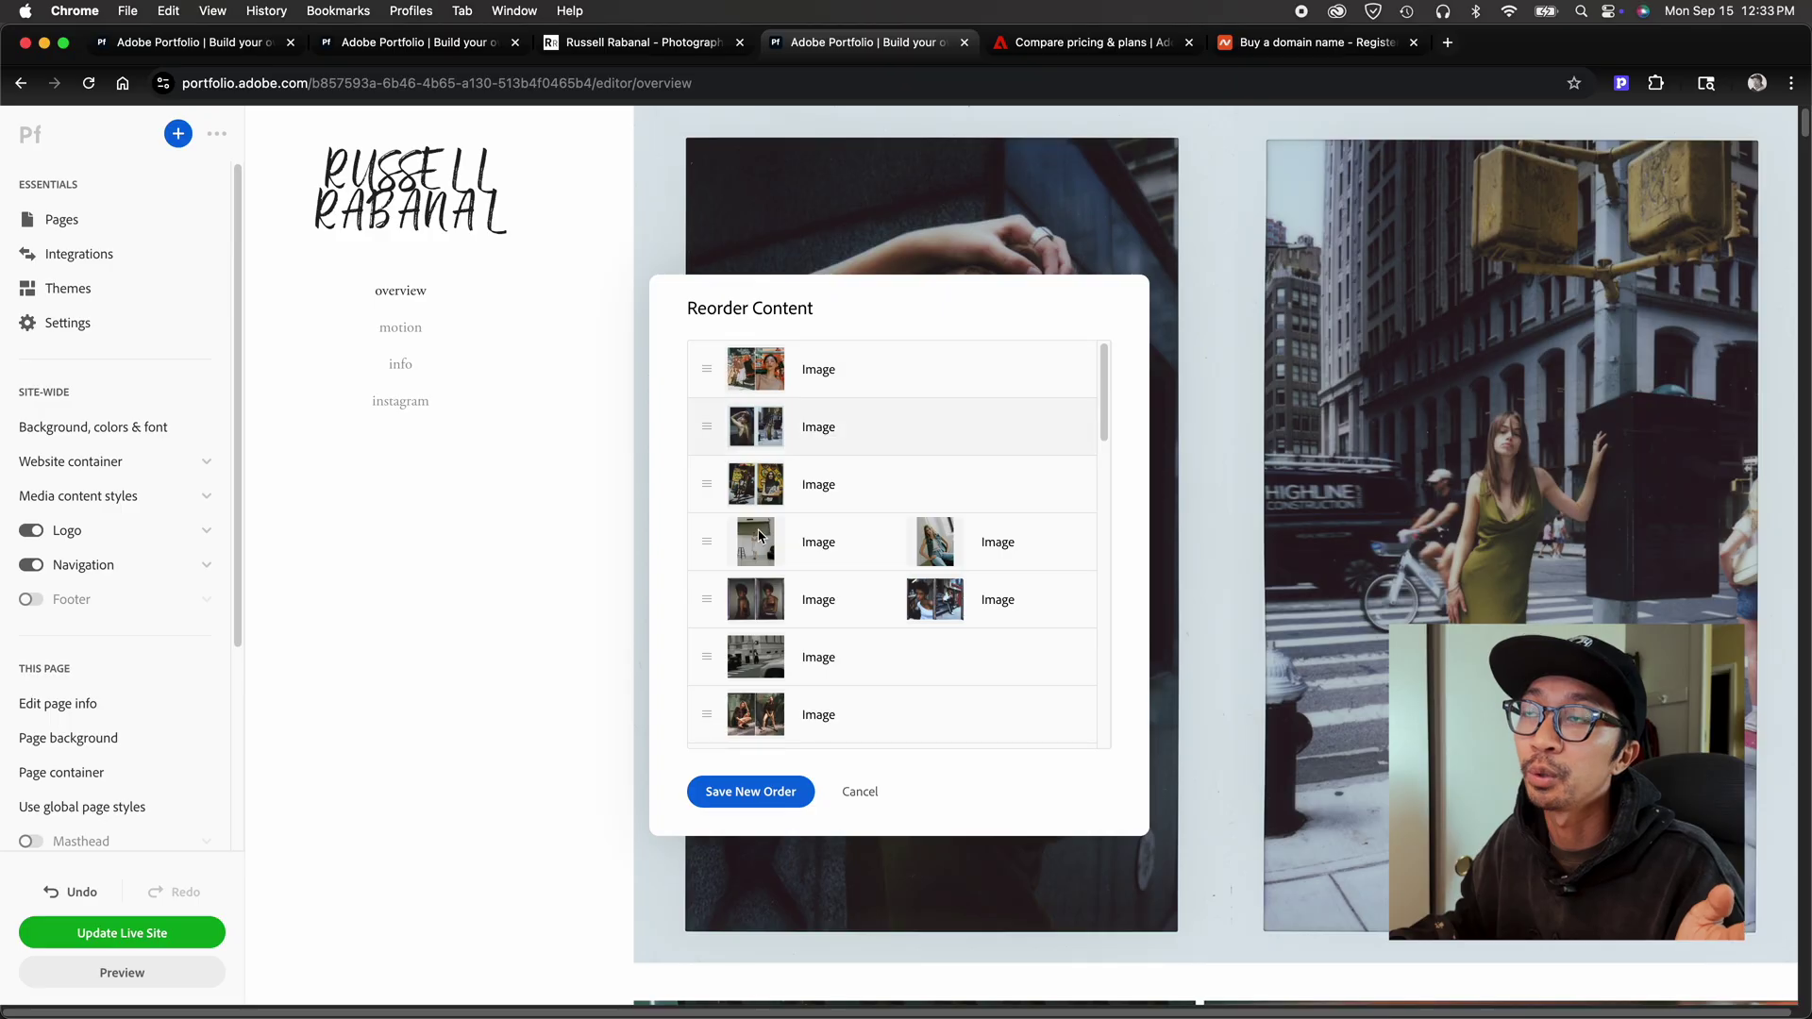
click(749, 810)
scroll(1048, 555, down, 10)
scroll(1144, 668, up, 10)
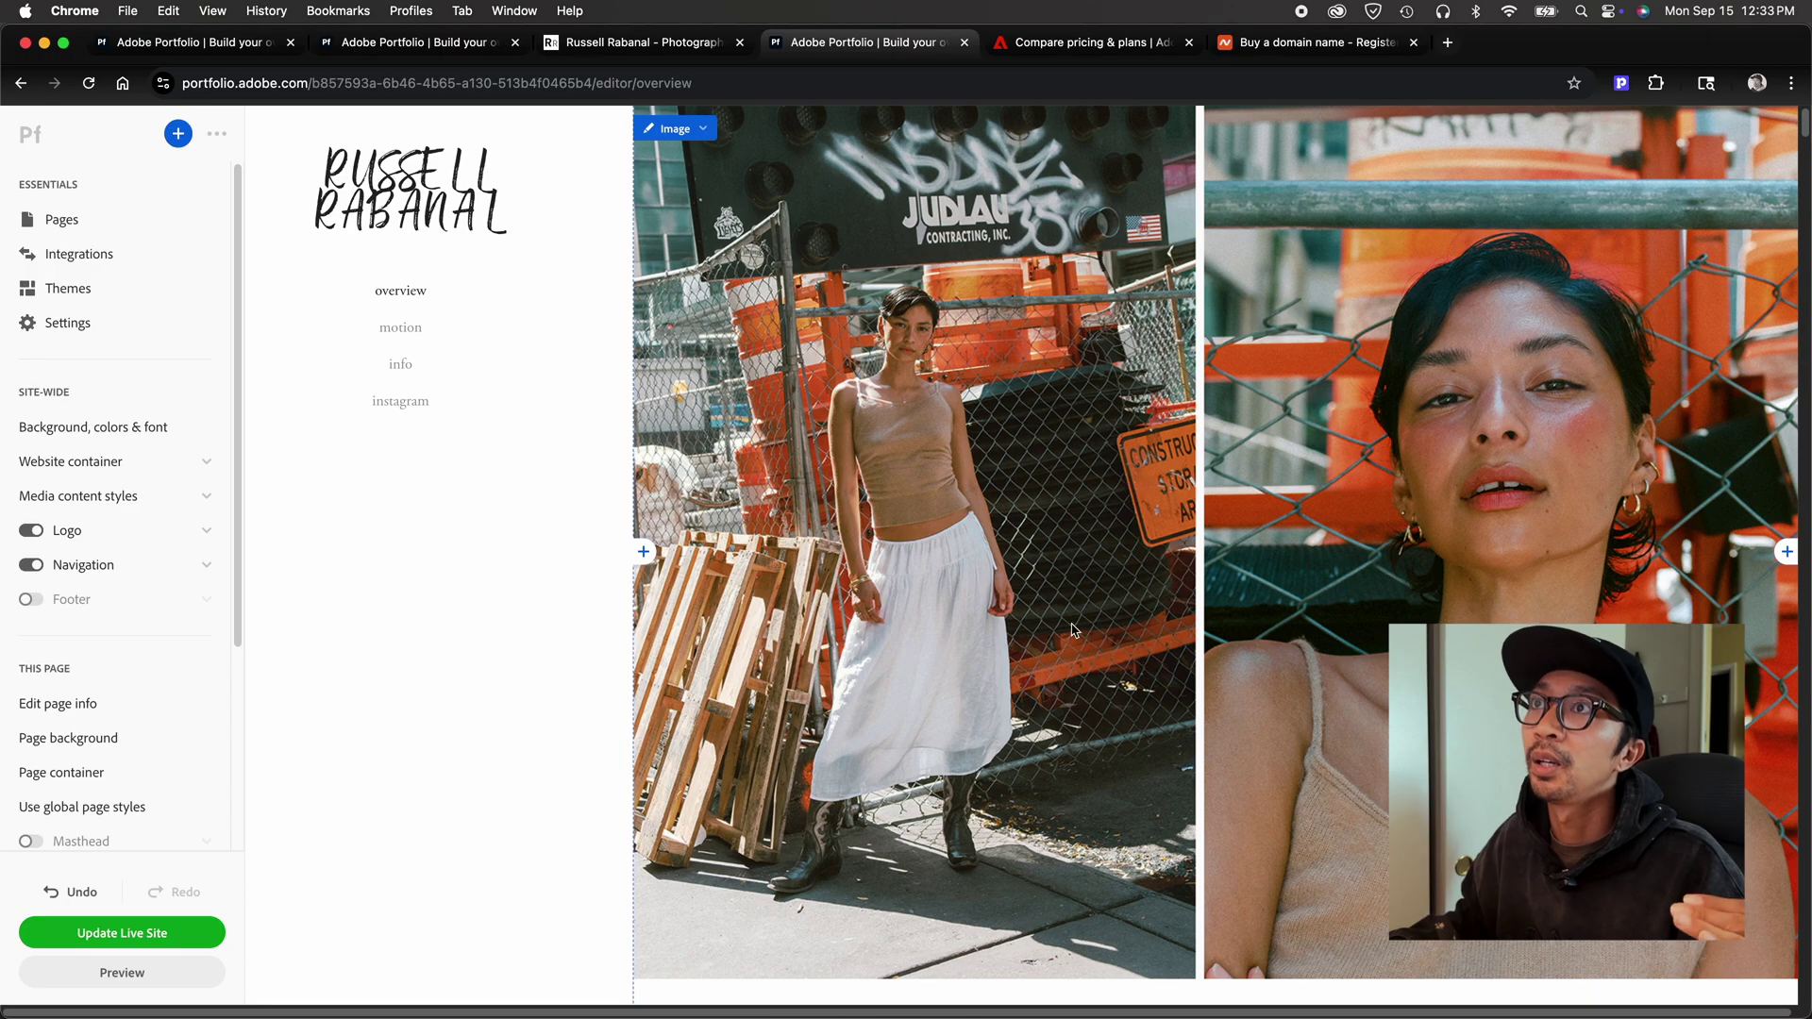
click(645, 555)
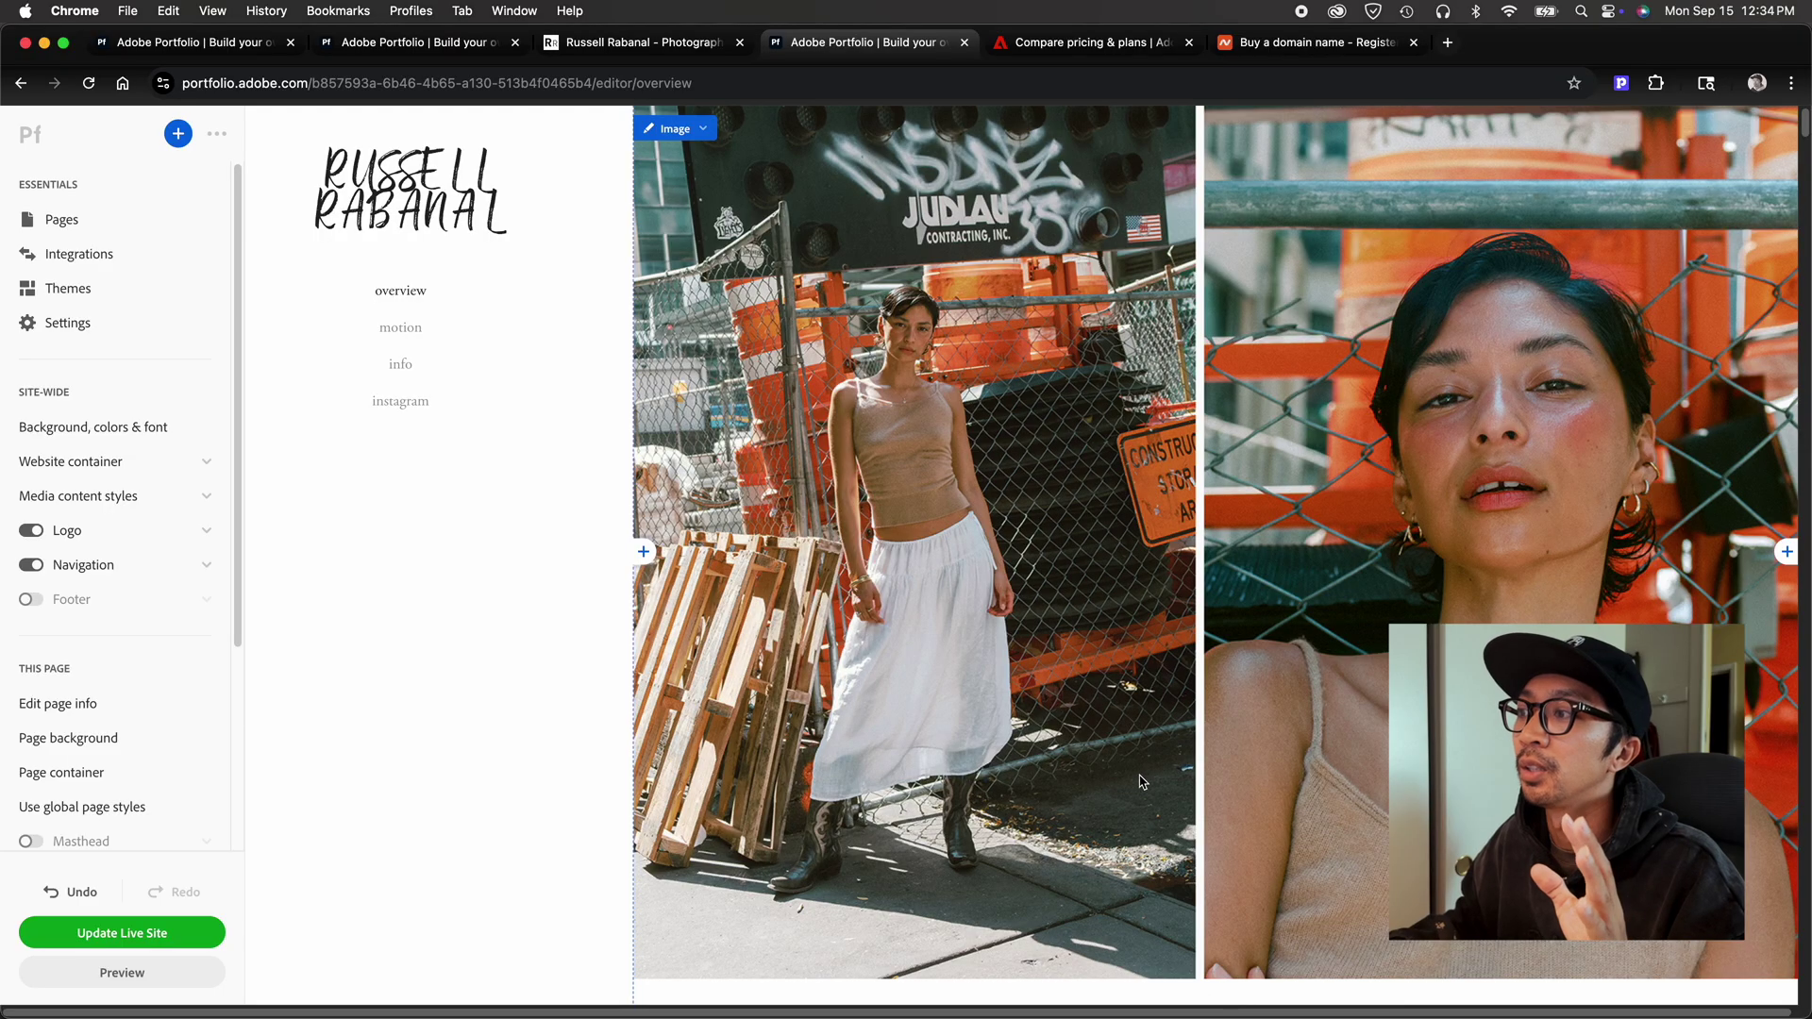
scroll(1218, 935, down, 2)
scroll(1218, 935, down, 1)
scroll(1218, 930, up, 3)
scroll(1218, 915, down, 3)
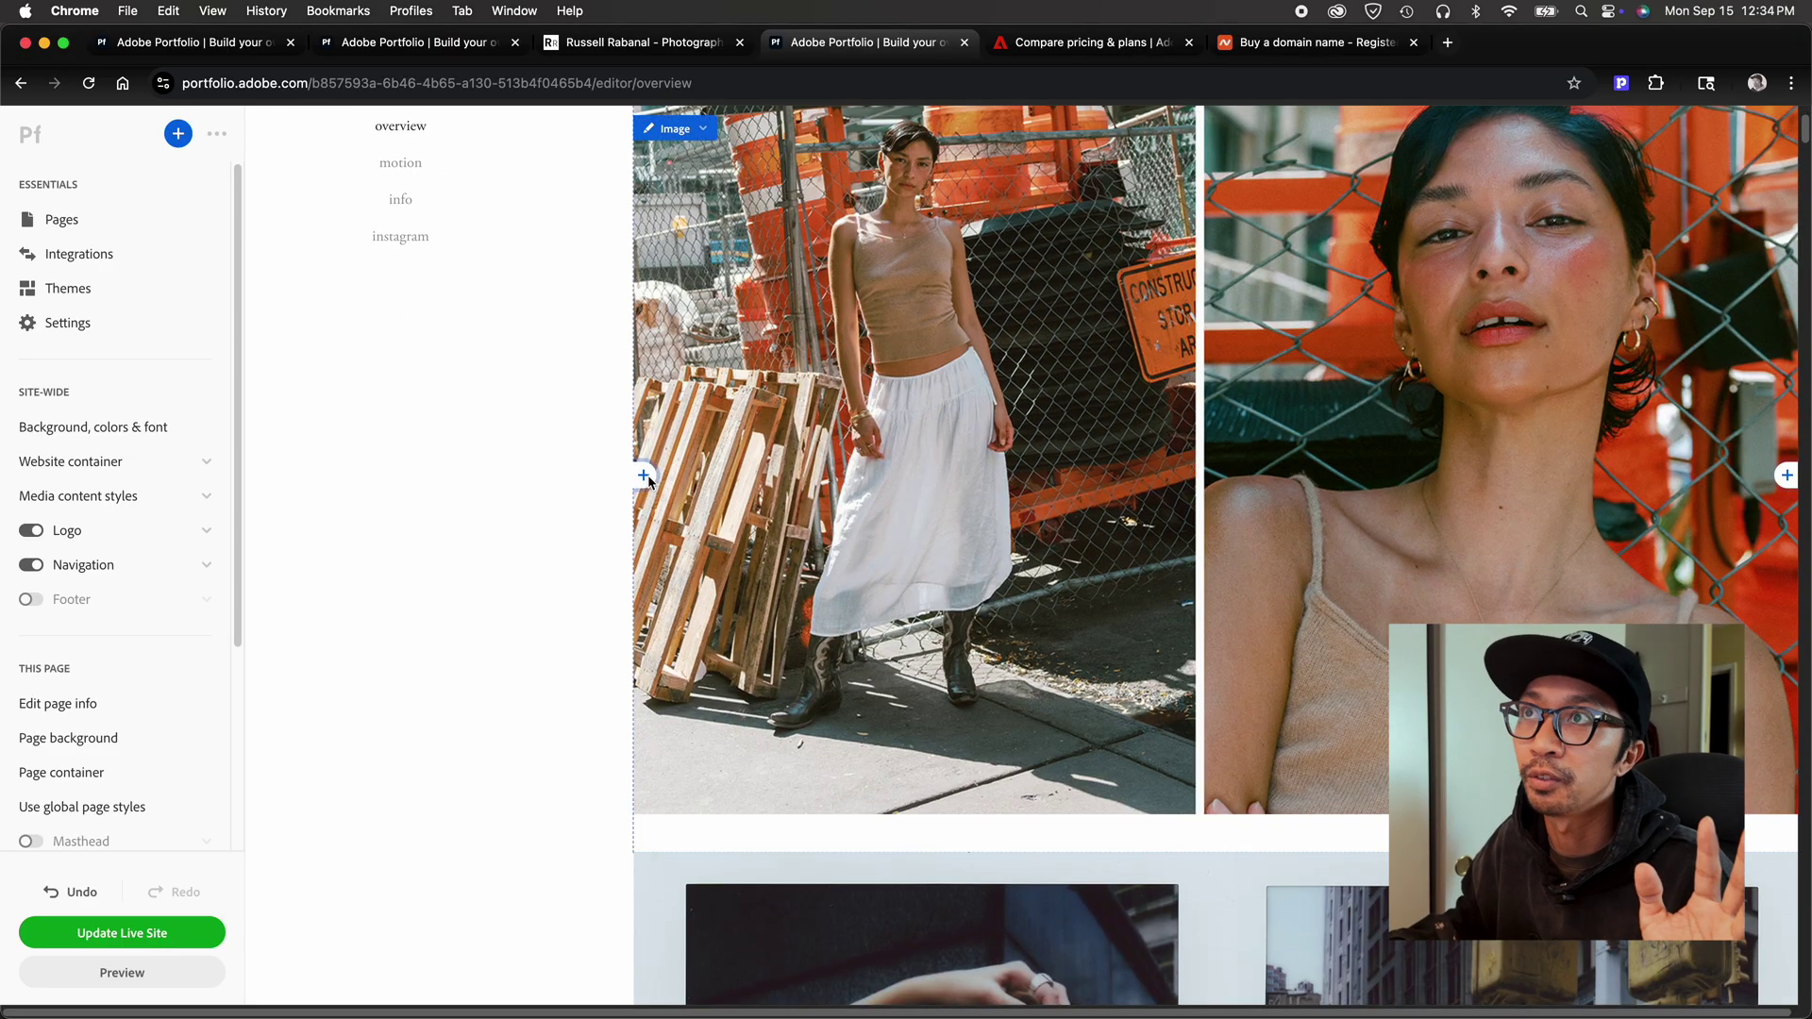
click(645, 477)
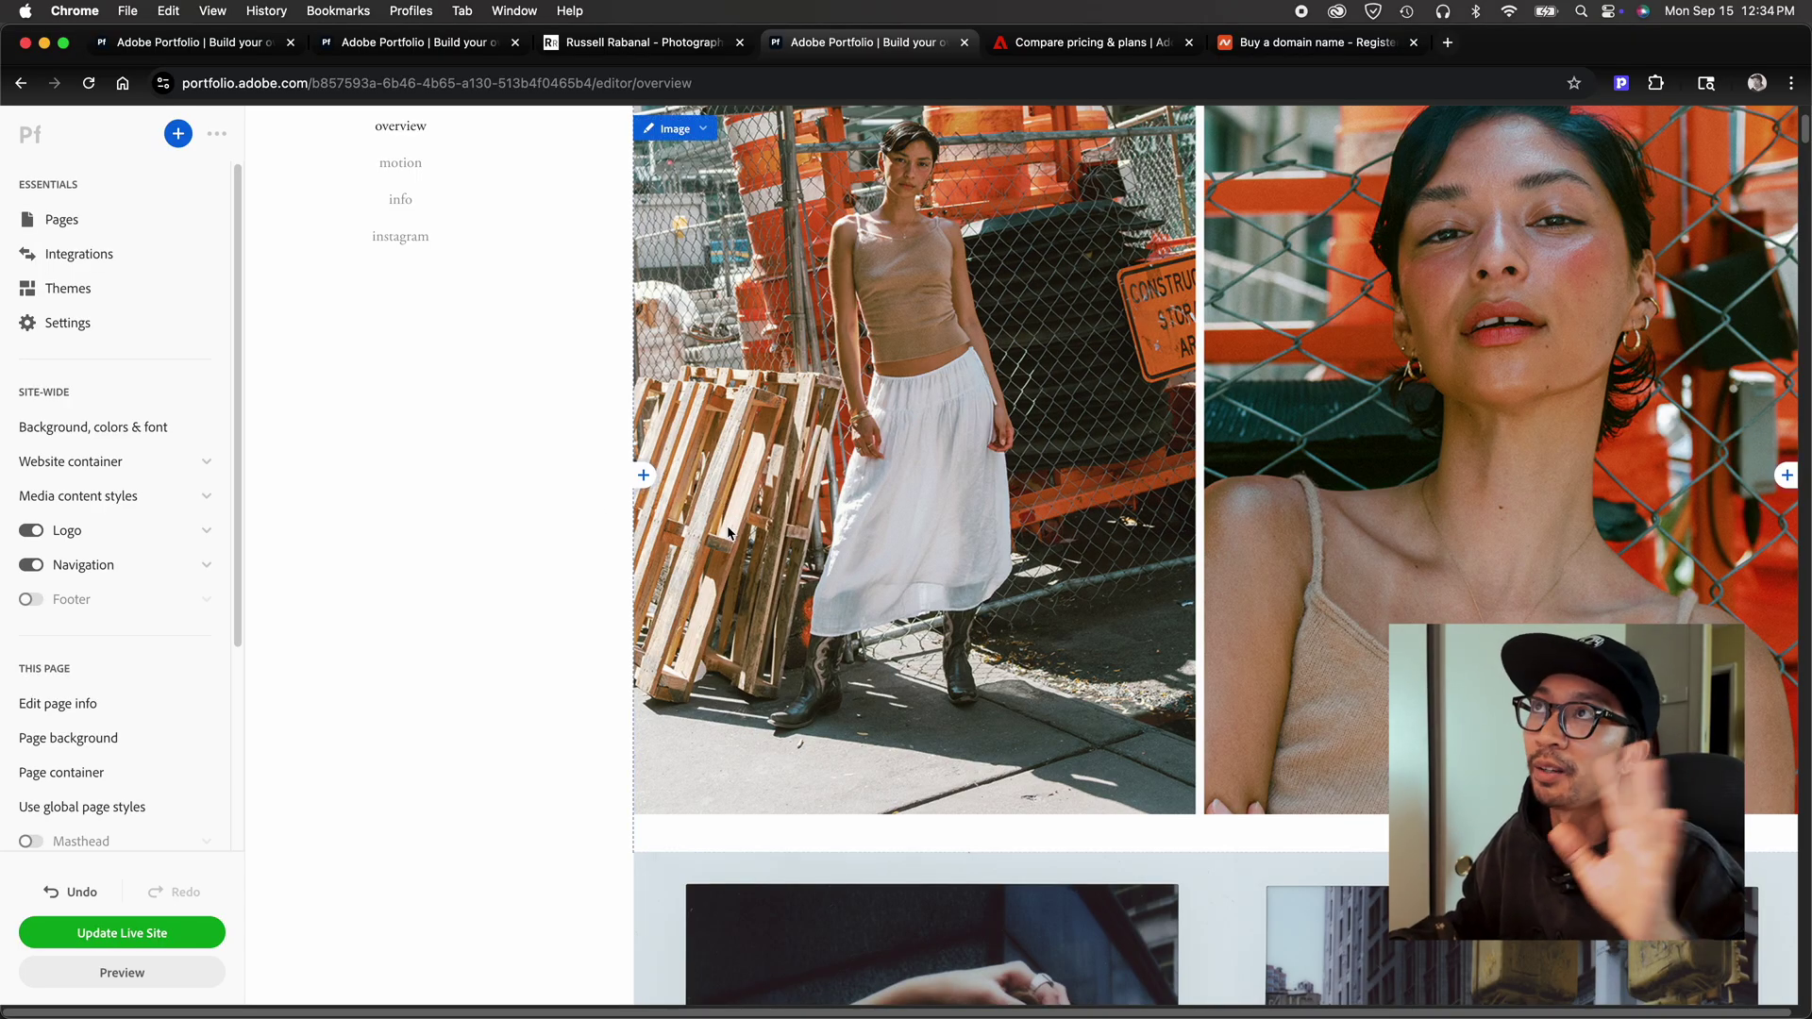
scroll(732, 531, down, 1)
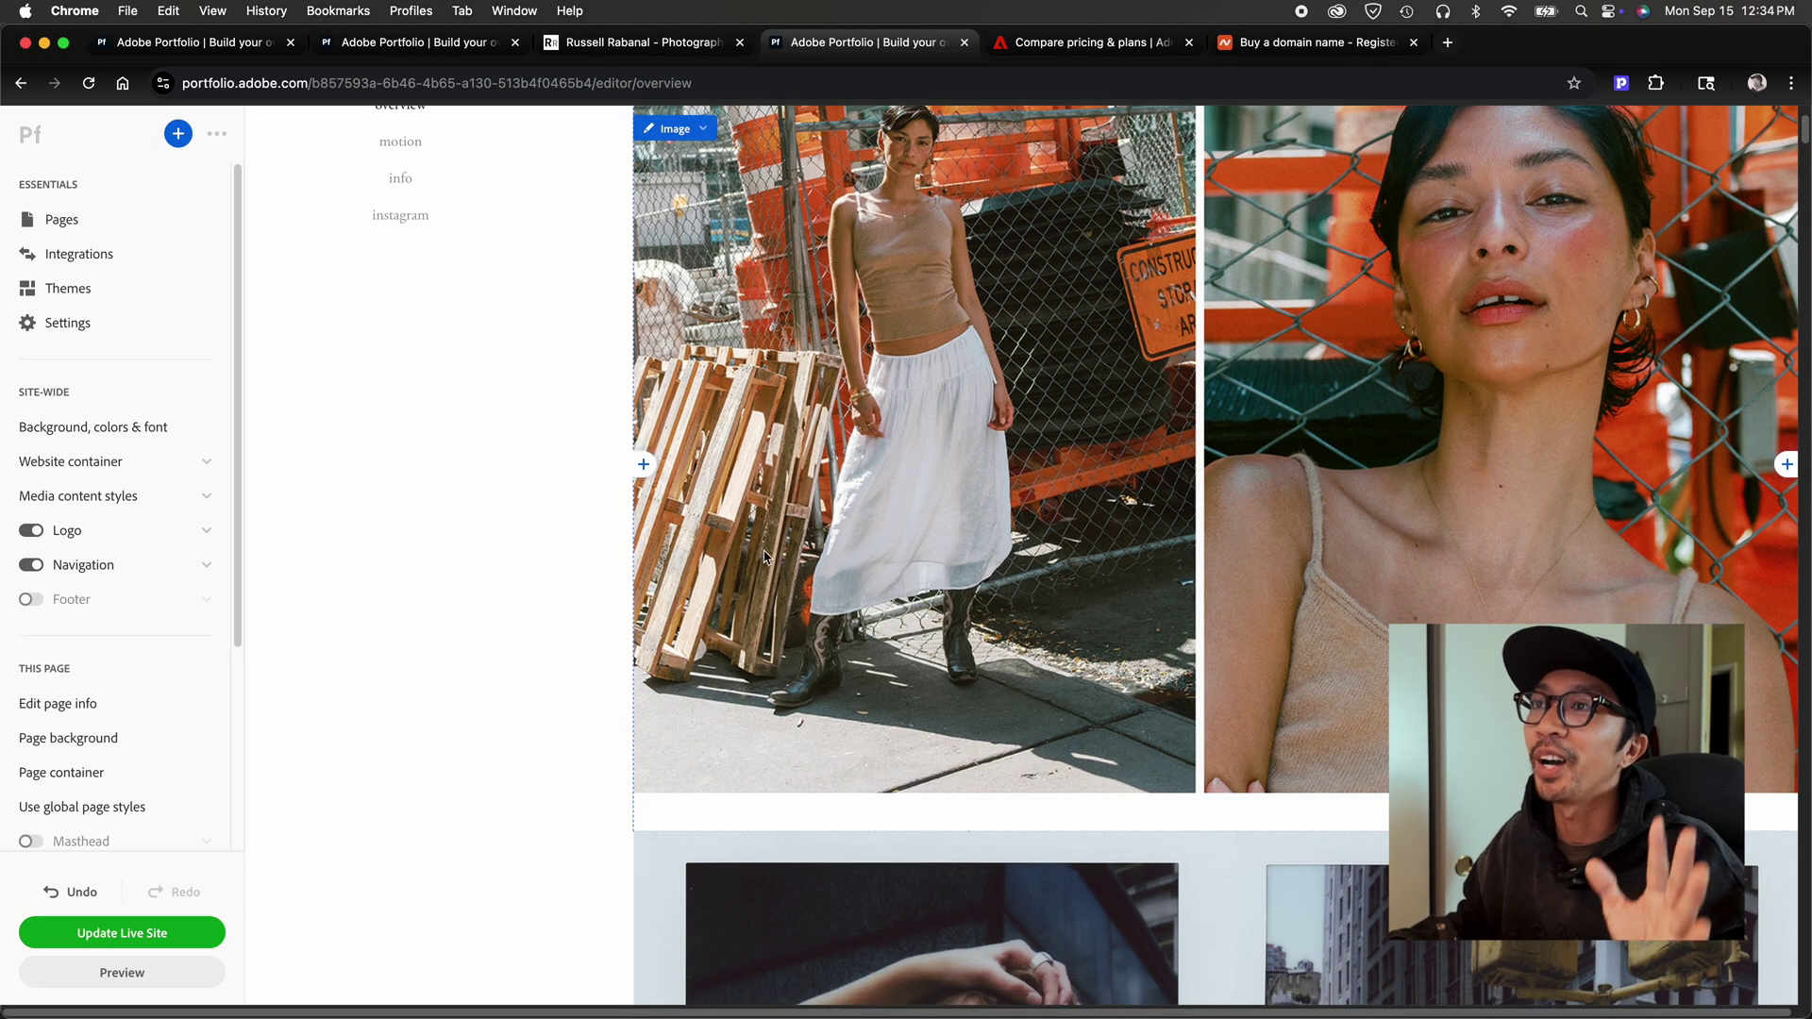
scroll(765, 557, down, 15)
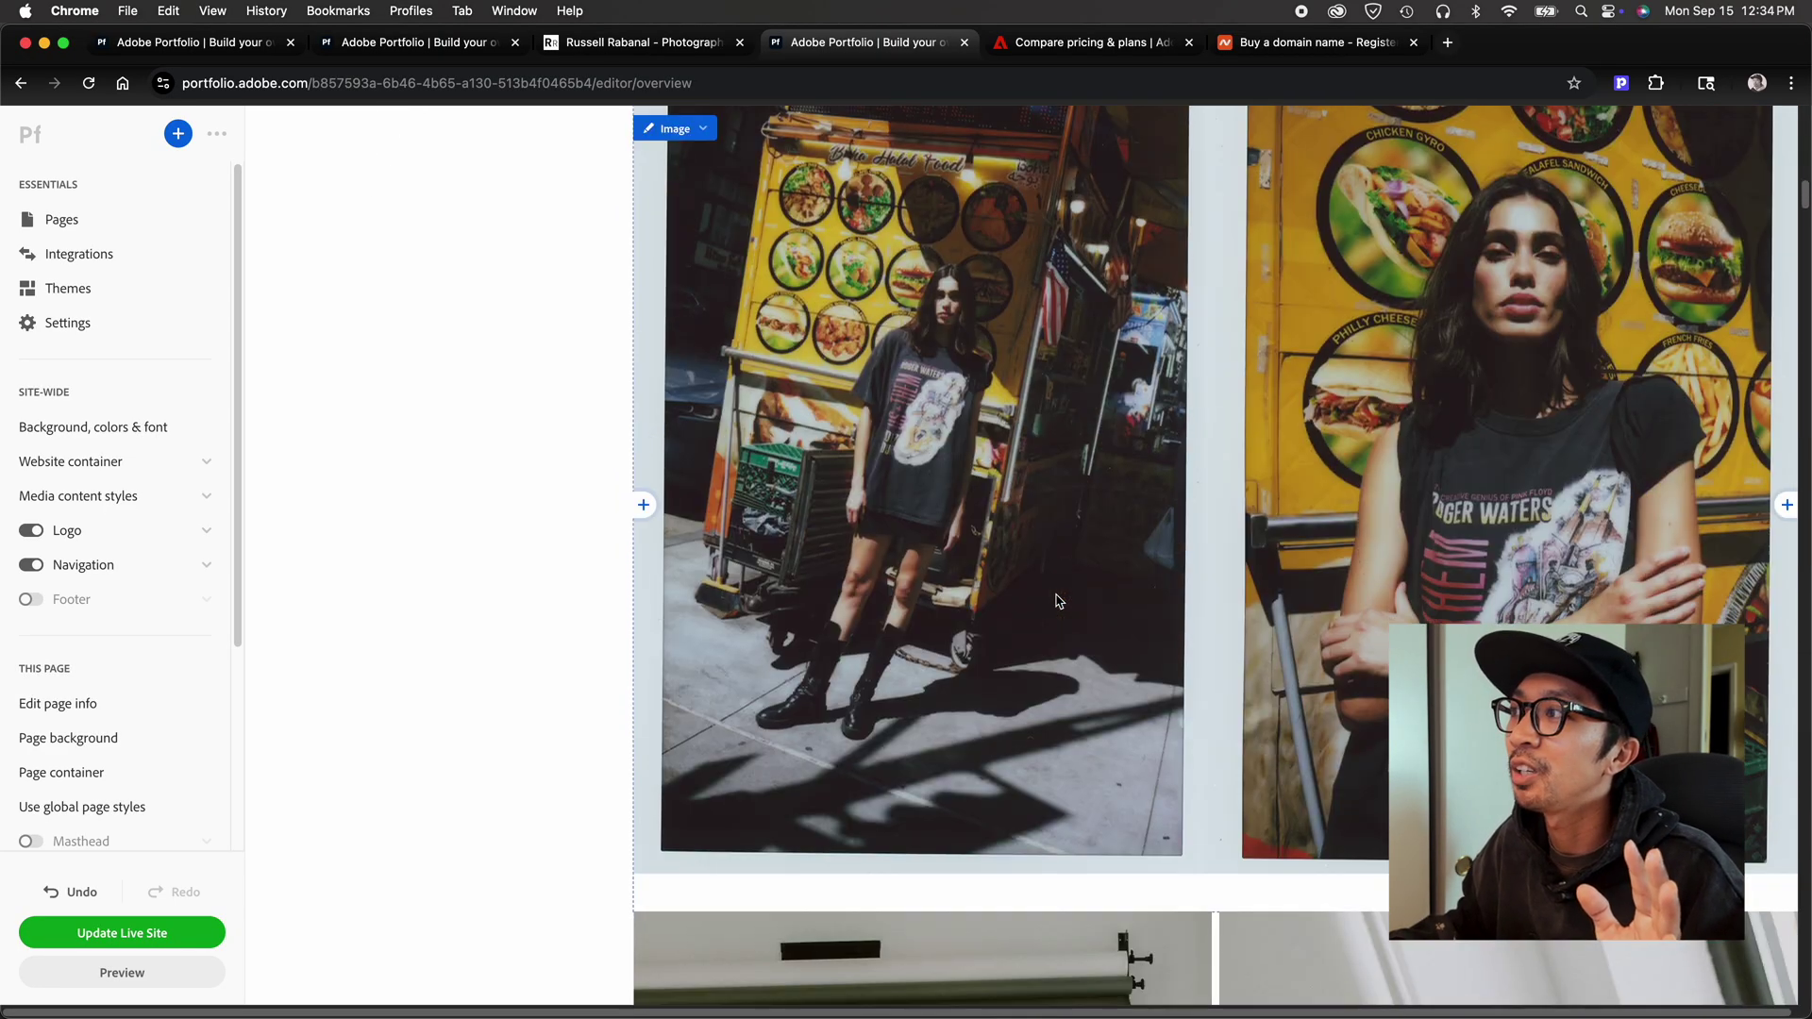
- Resize the left studio photo to 39%, then 32%, then back to 50/50
scroll(1057, 594, down, 7)
scroll(1132, 538, up, 1)
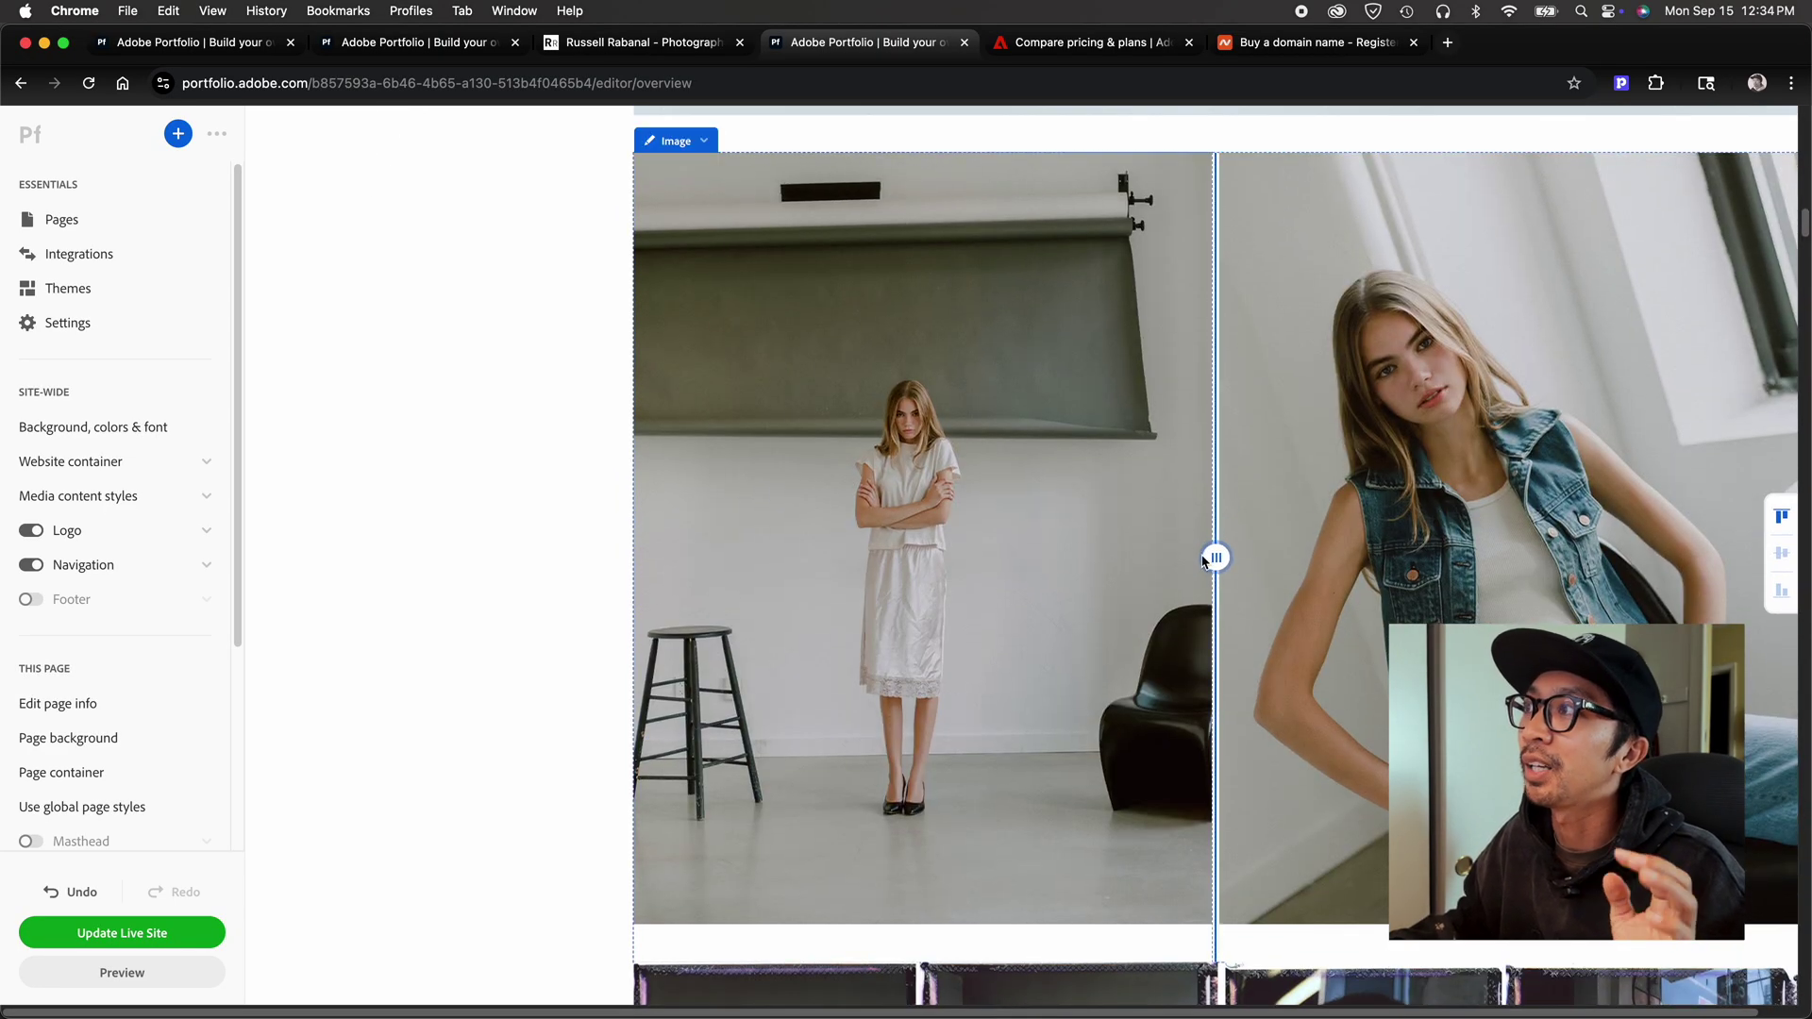
drag(1203, 559, 1222, 601)
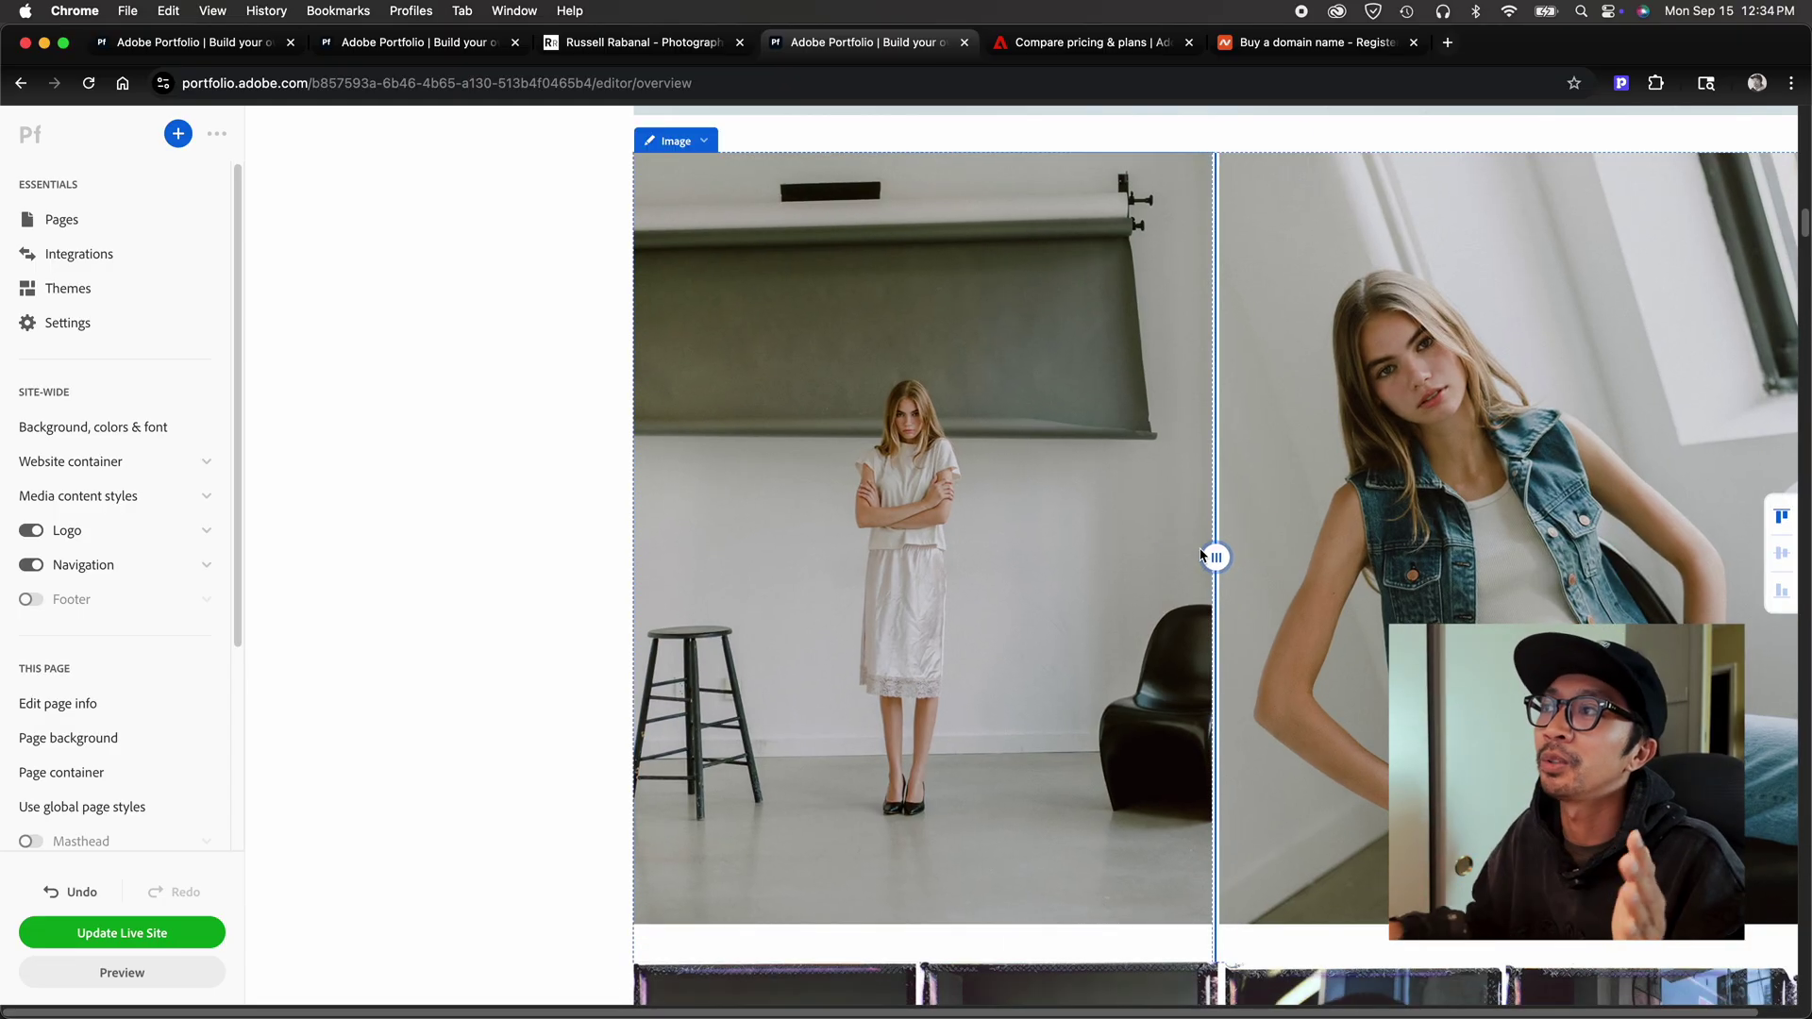
mouse_move(1215, 557)
mouse_down()
mouse_move(1010, 564)
mouse_move(1212, 559)
mouse_up()
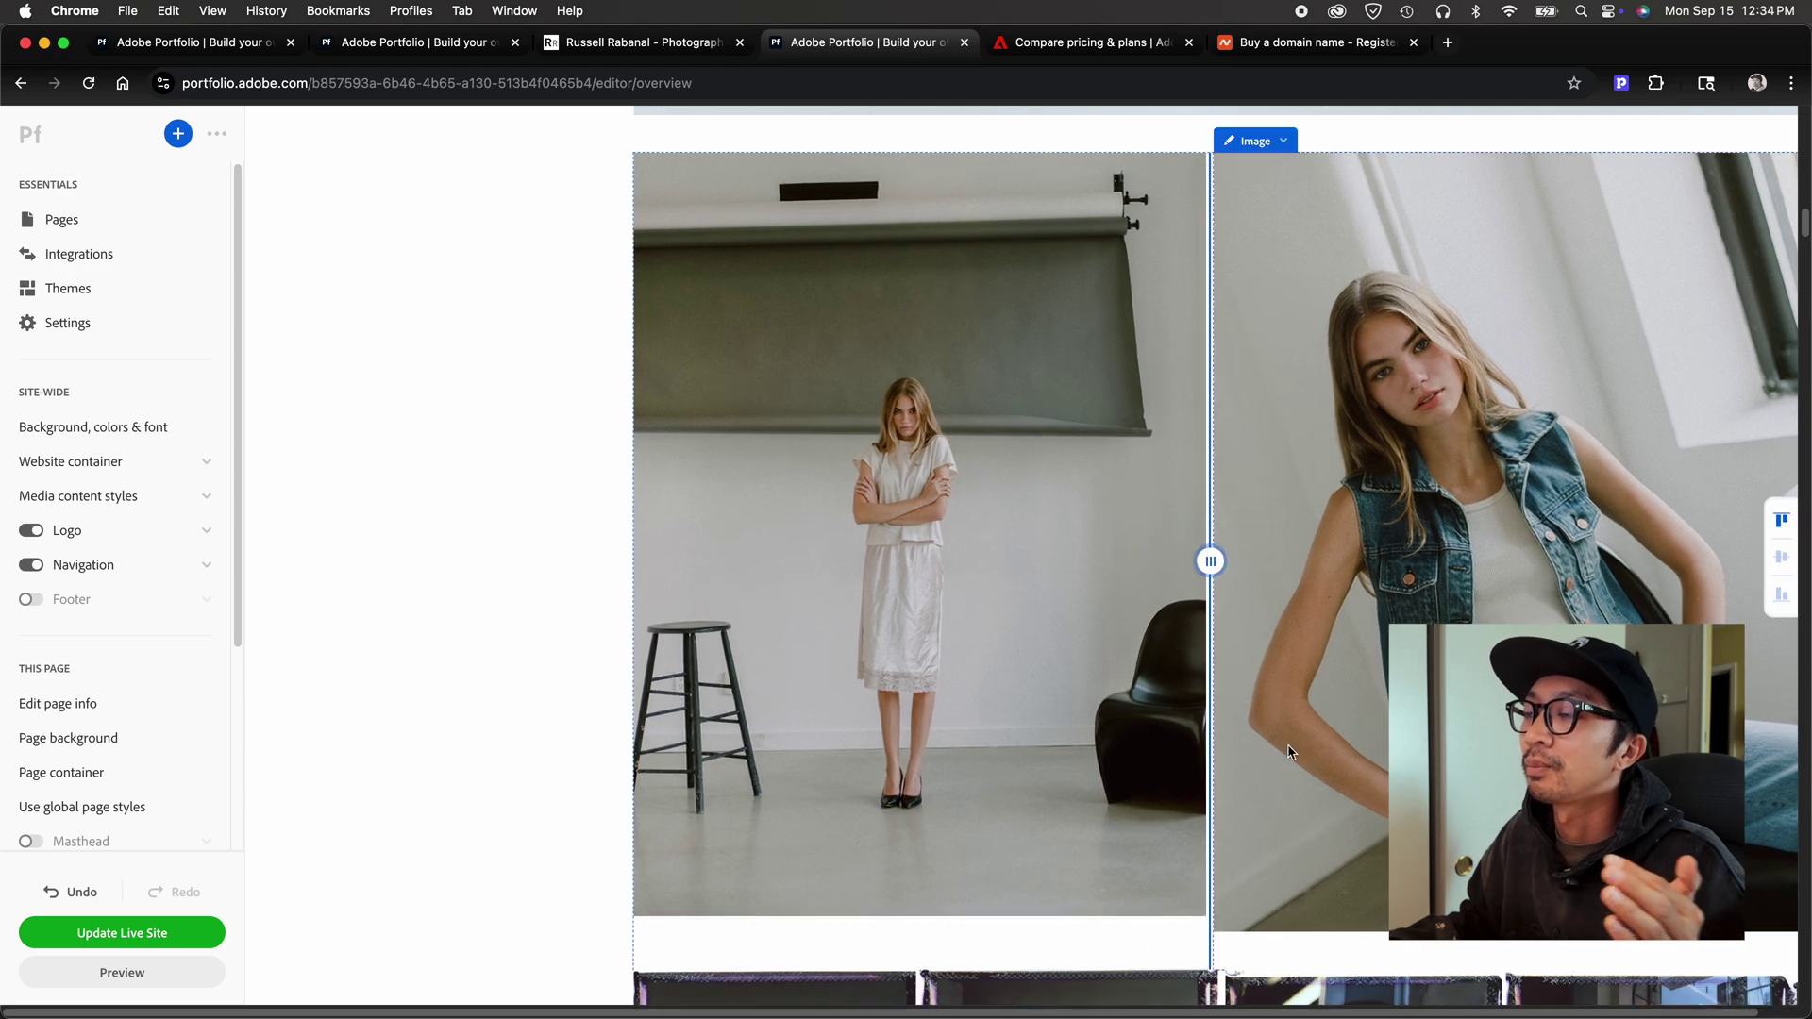
scroll(1221, 753, down, 3)
drag(1211, 447, 1221, 448)
scroll(889, 665, down, 10)
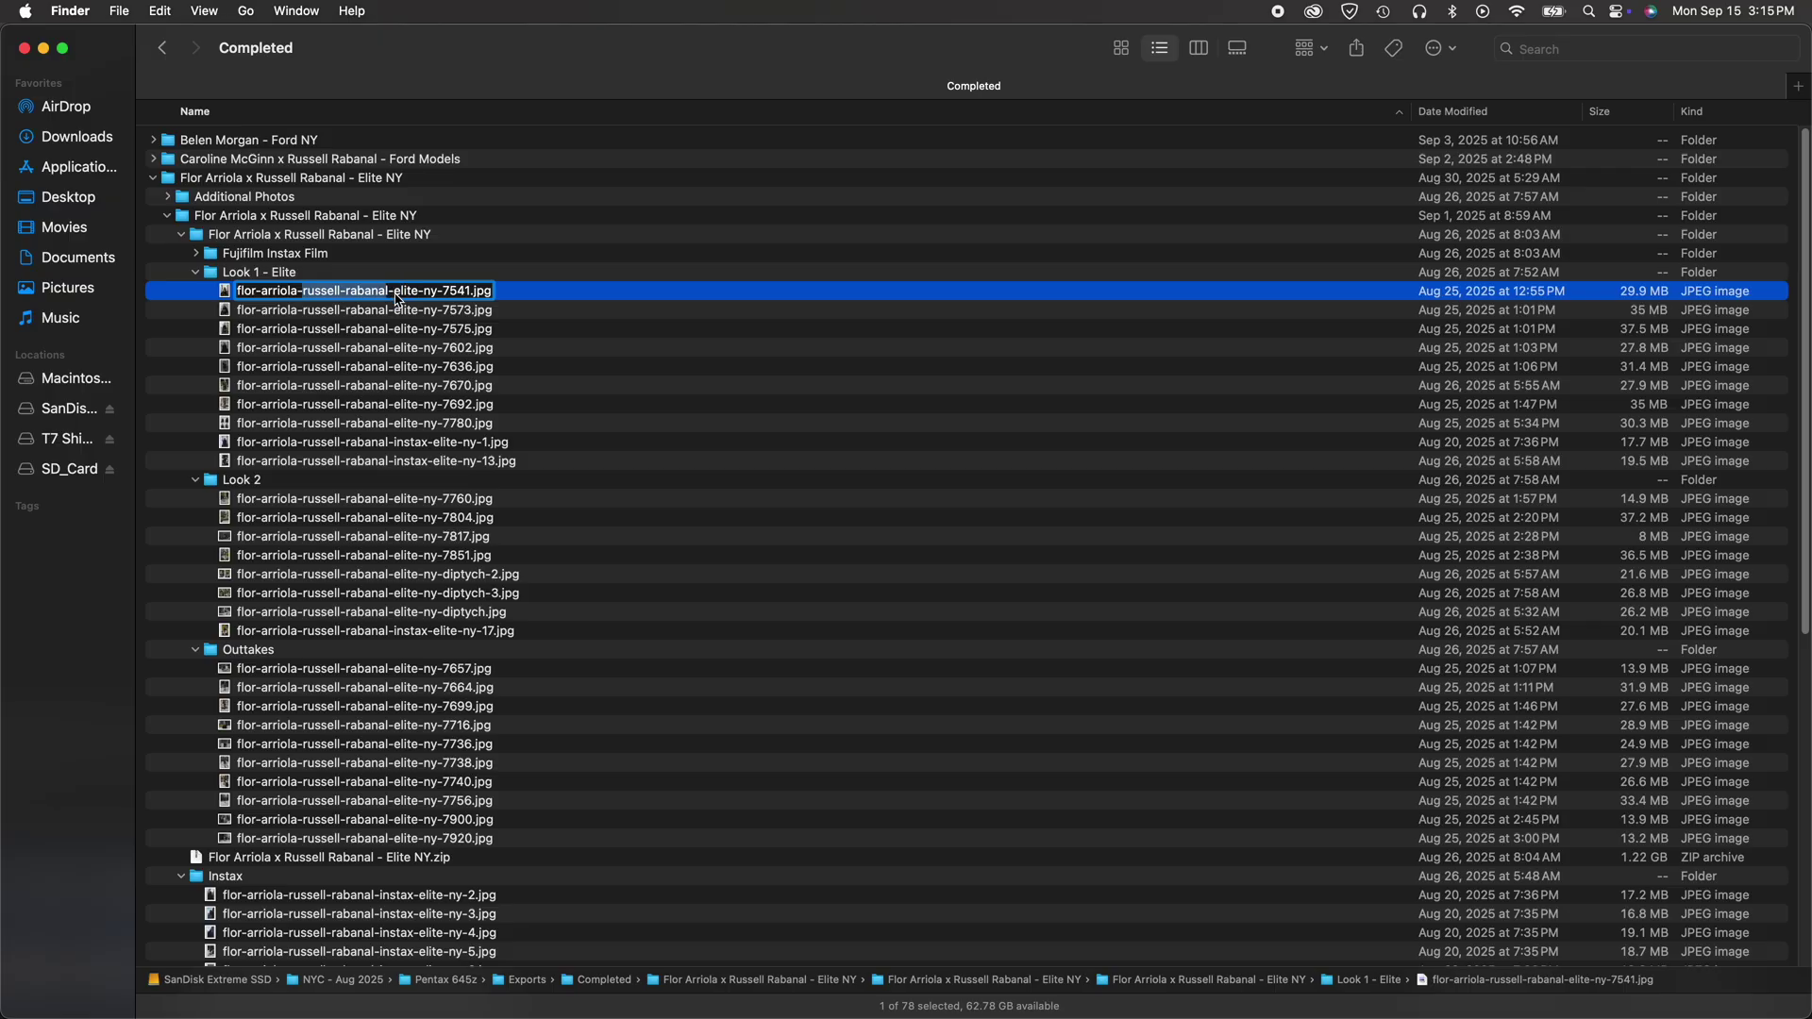
- Select the Look 1 – Elite JPEGs and start renaming instax-elite-ny-1.jpg
click(397, 406)
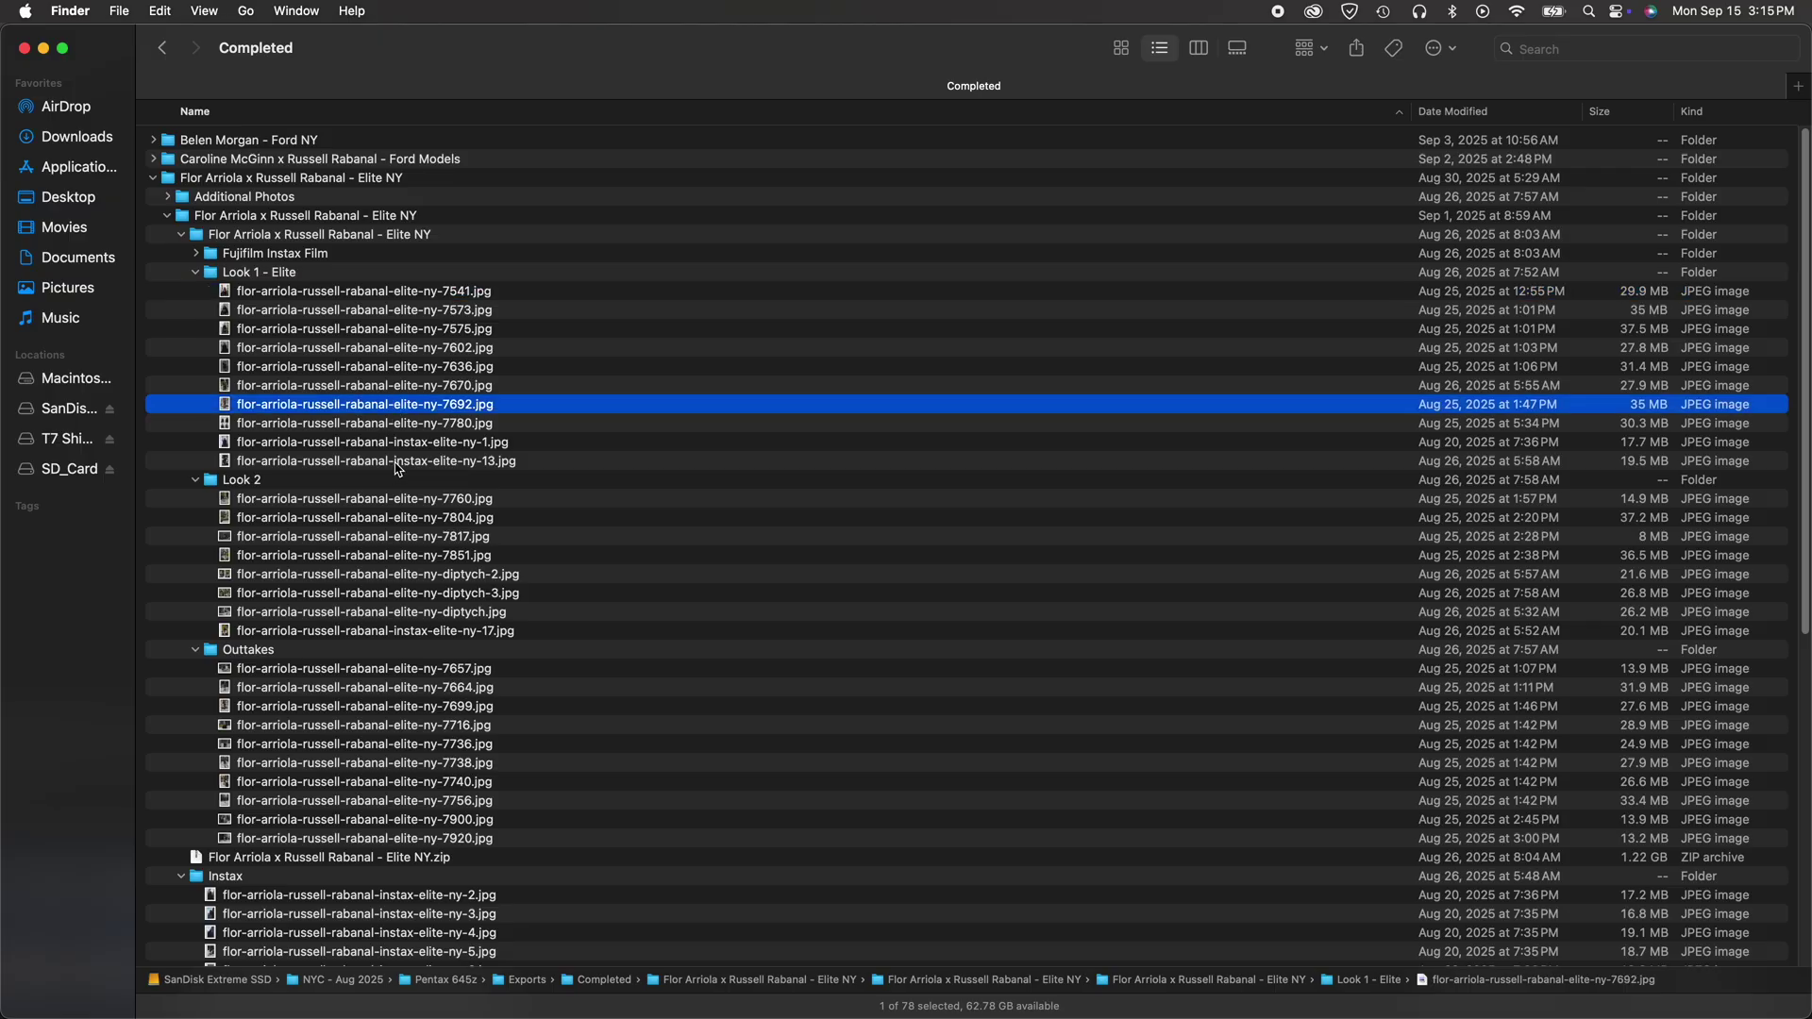
click(407, 443)
click(417, 452)
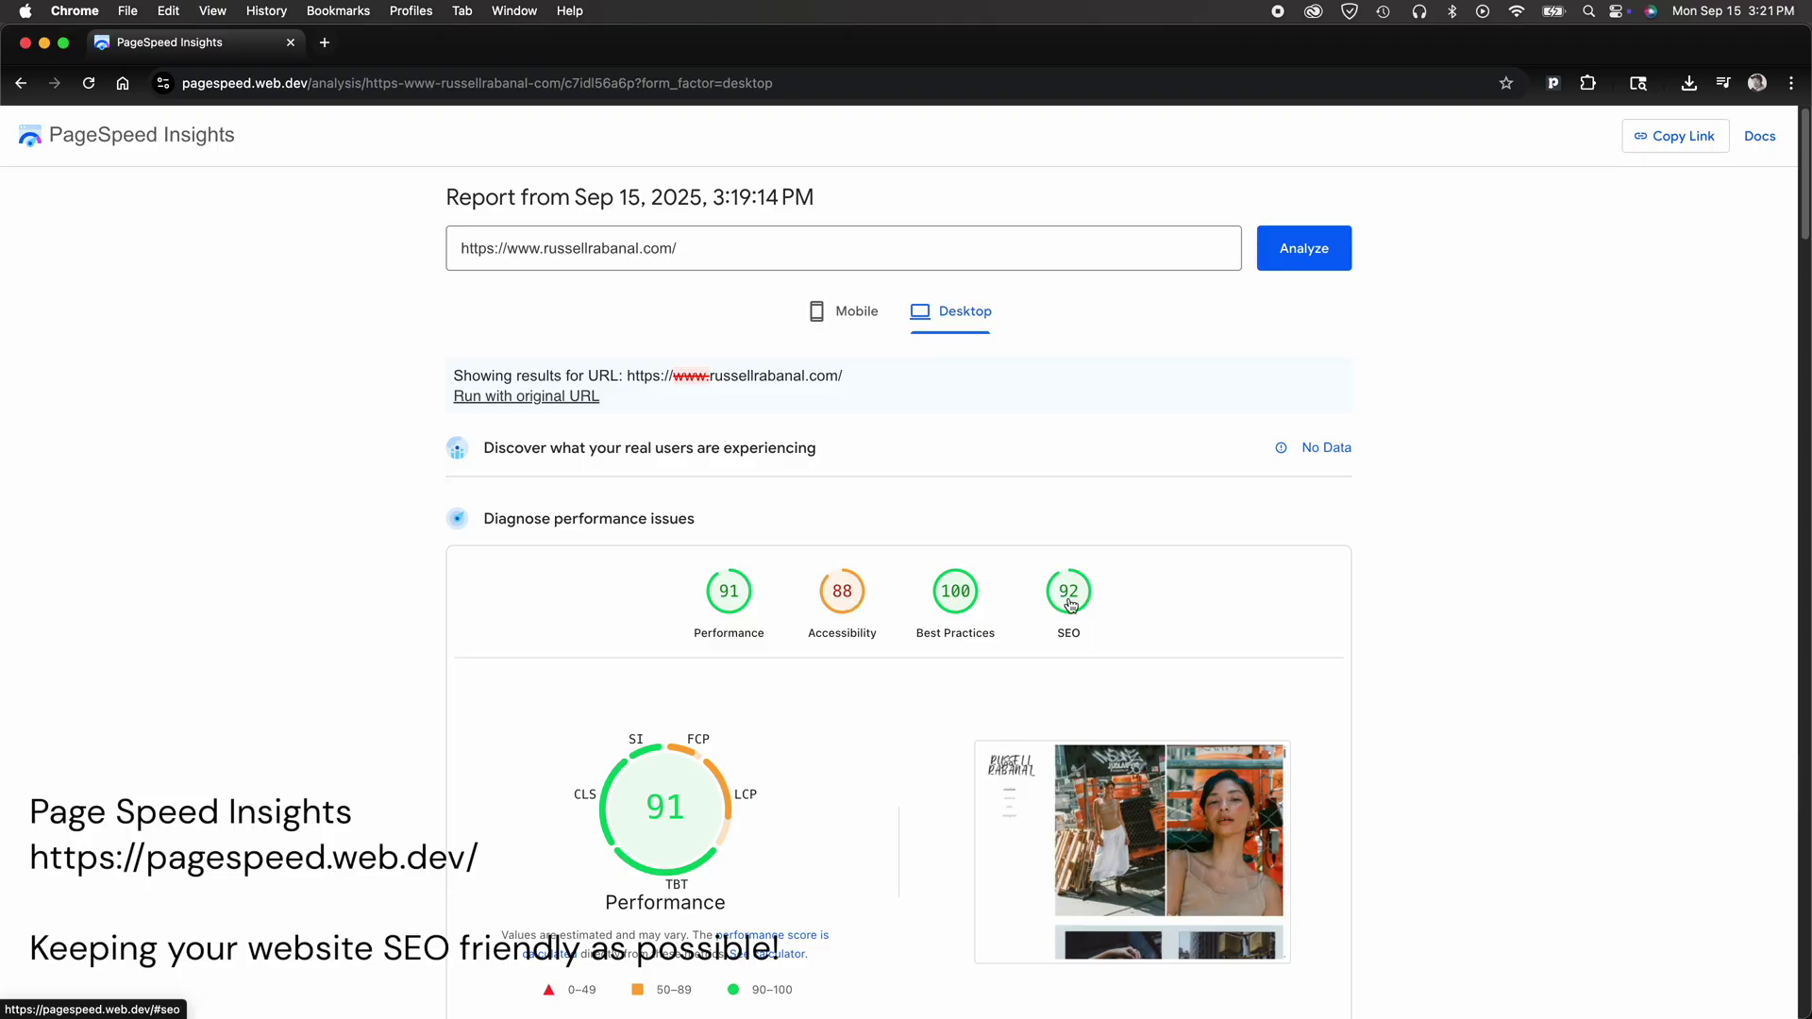
- Scroll the PageSpeed Insights desktop report down to the Metrics section
scroll(806, 716, down, 6)
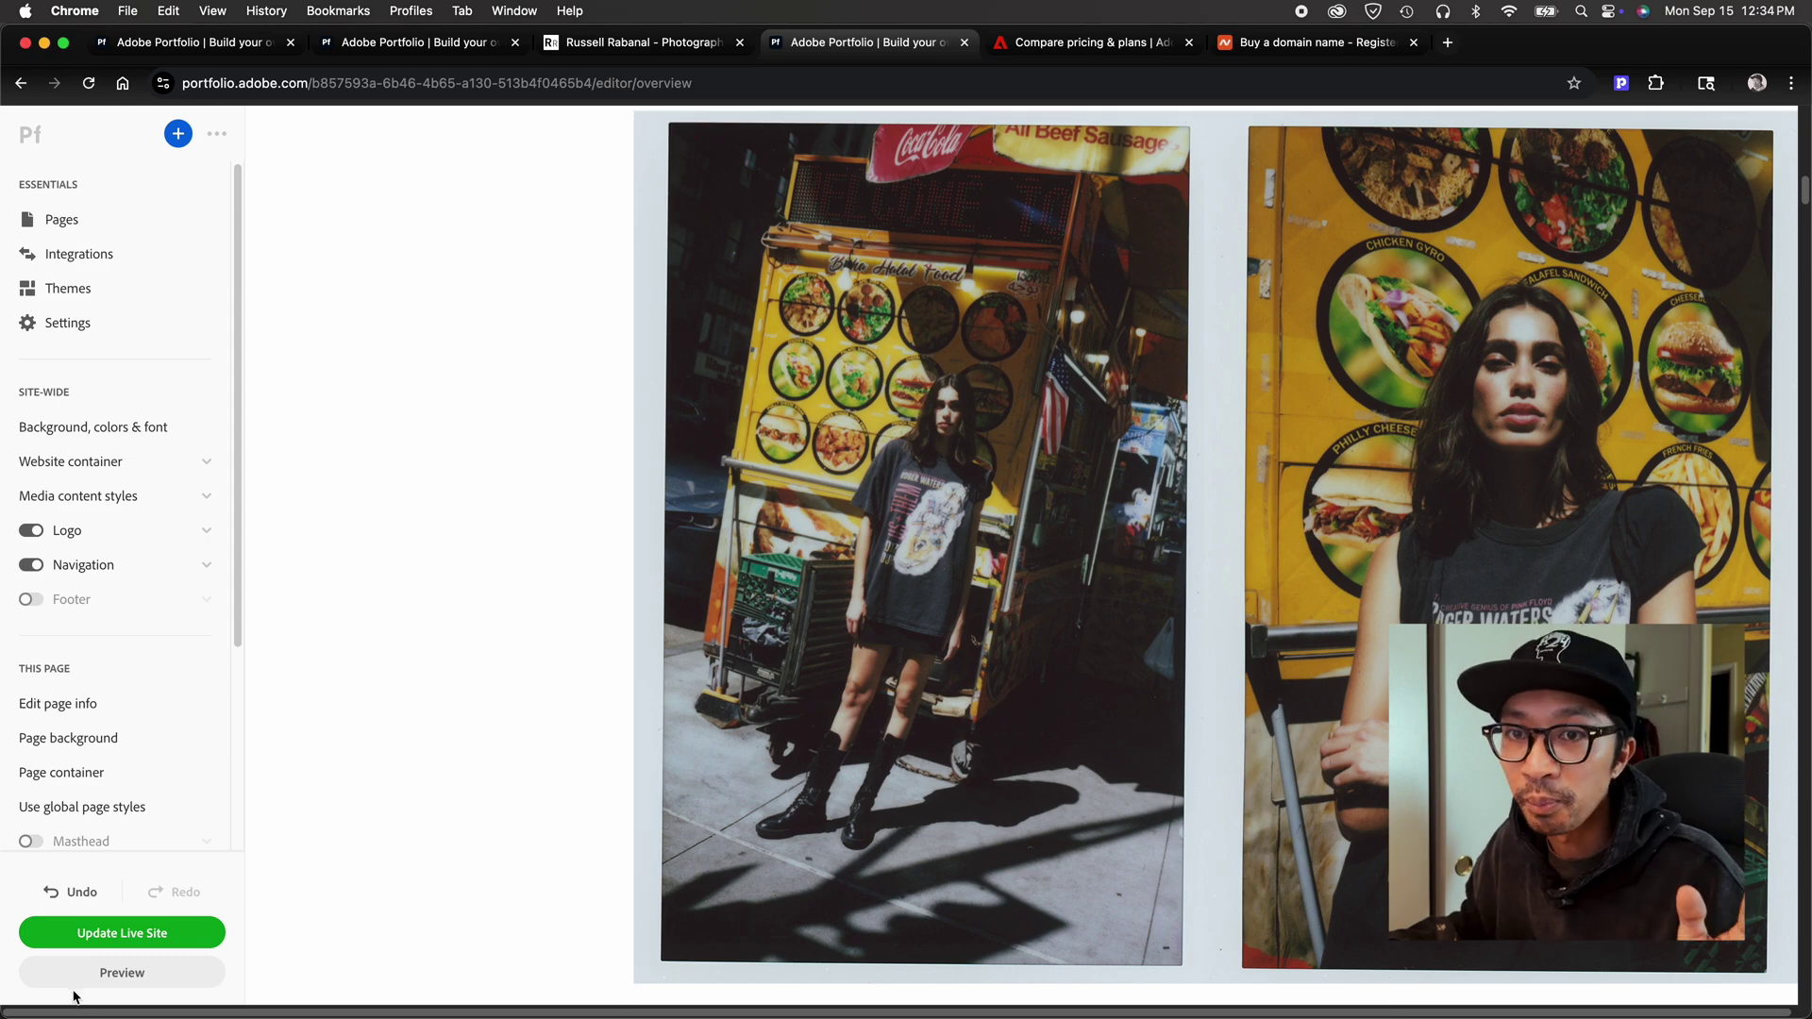
- Preview the overview page in the portrait tablet layout and scroll through it
click(108, 984)
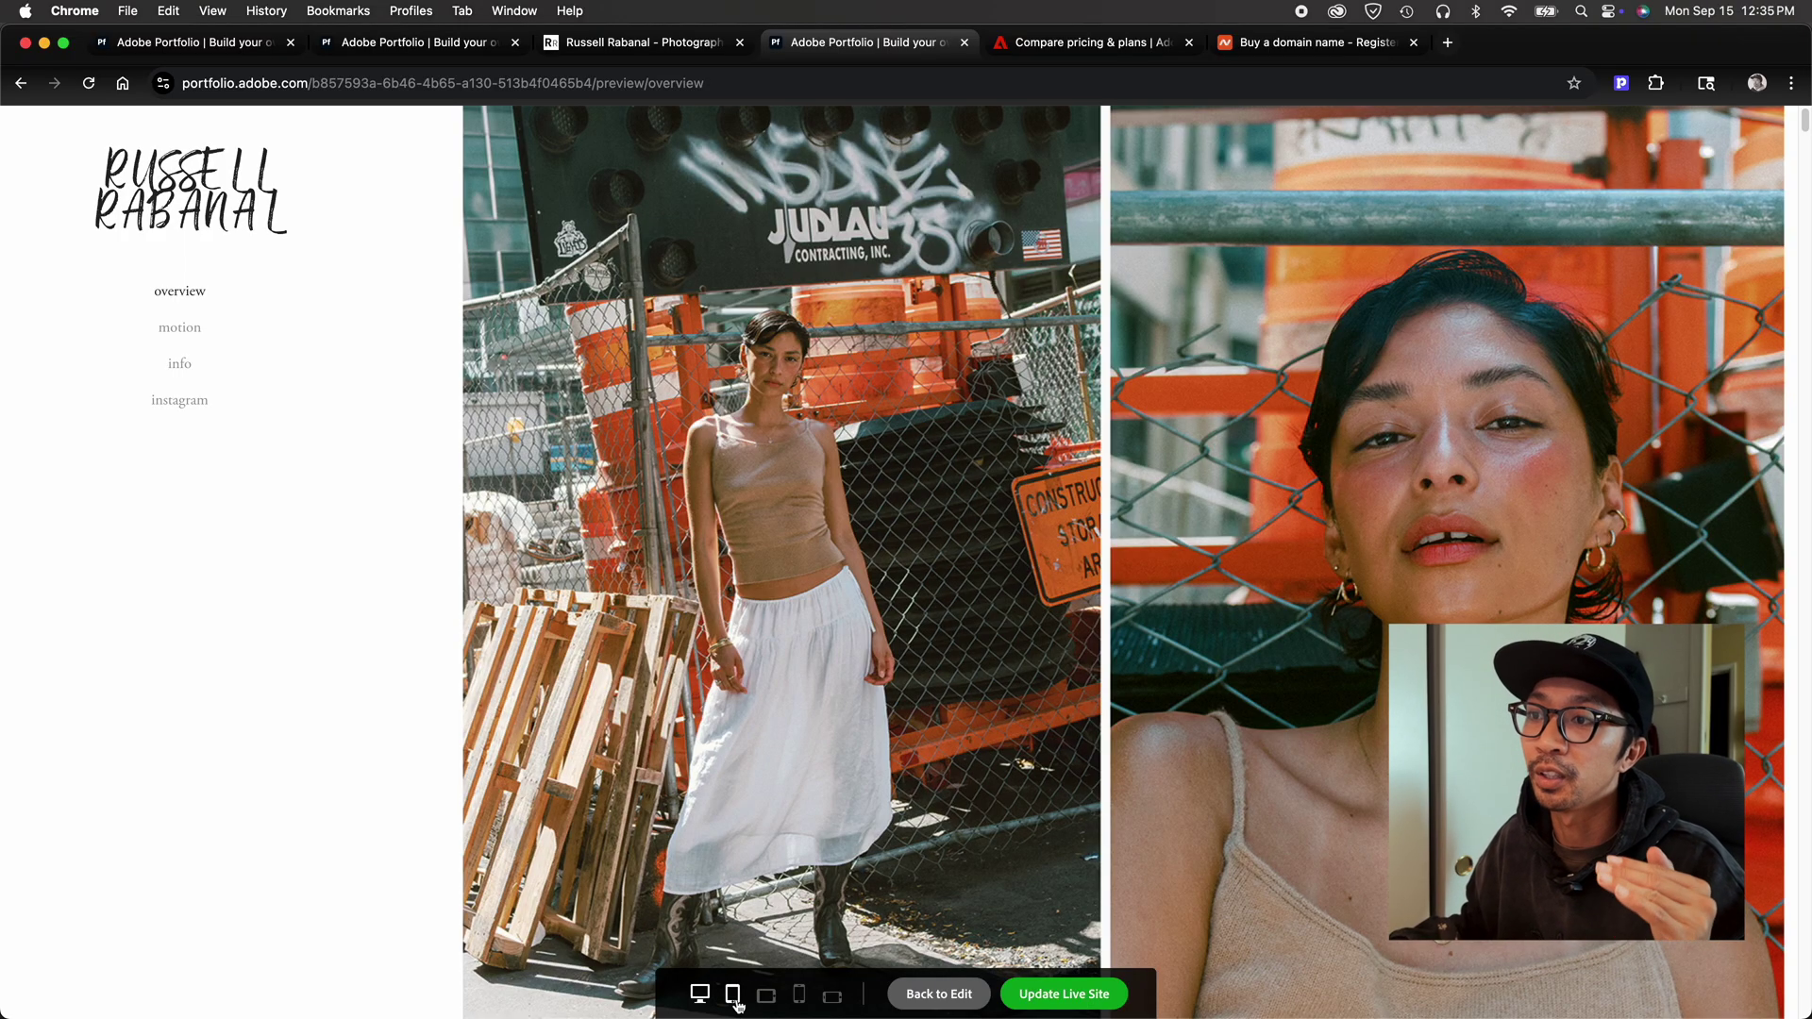
click(734, 996)
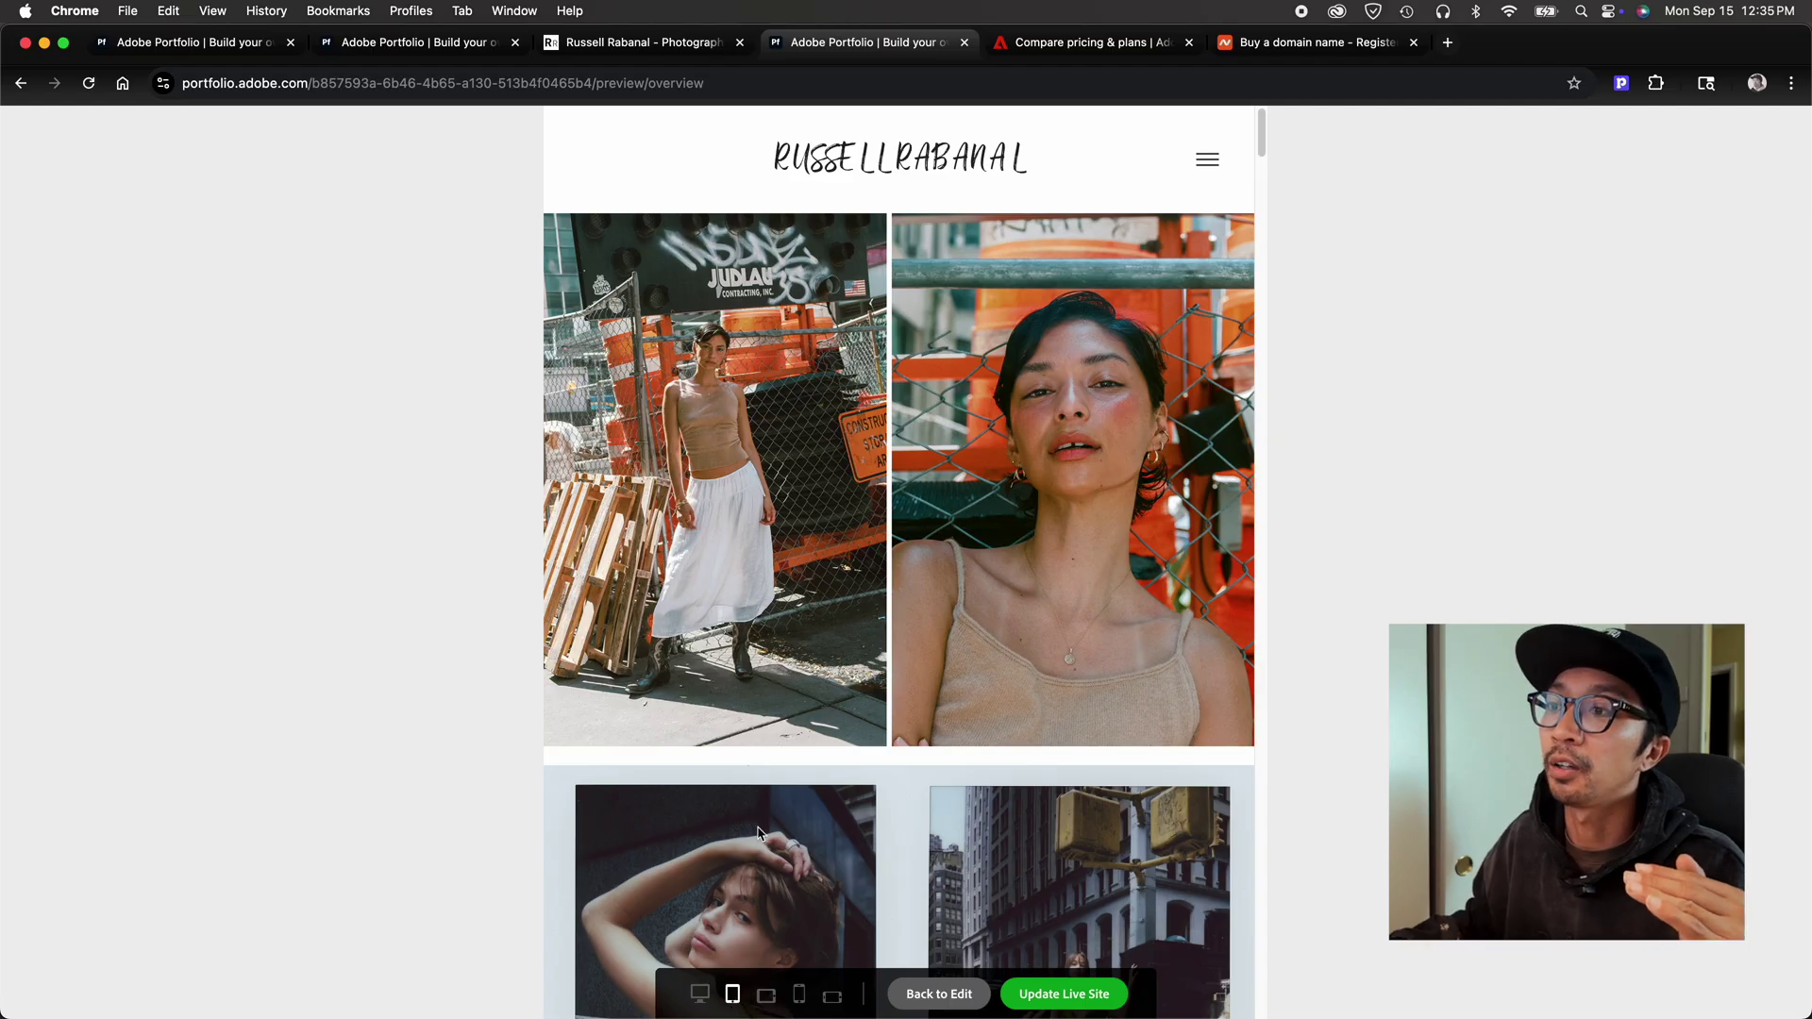
scroll(790, 677, down, 10)
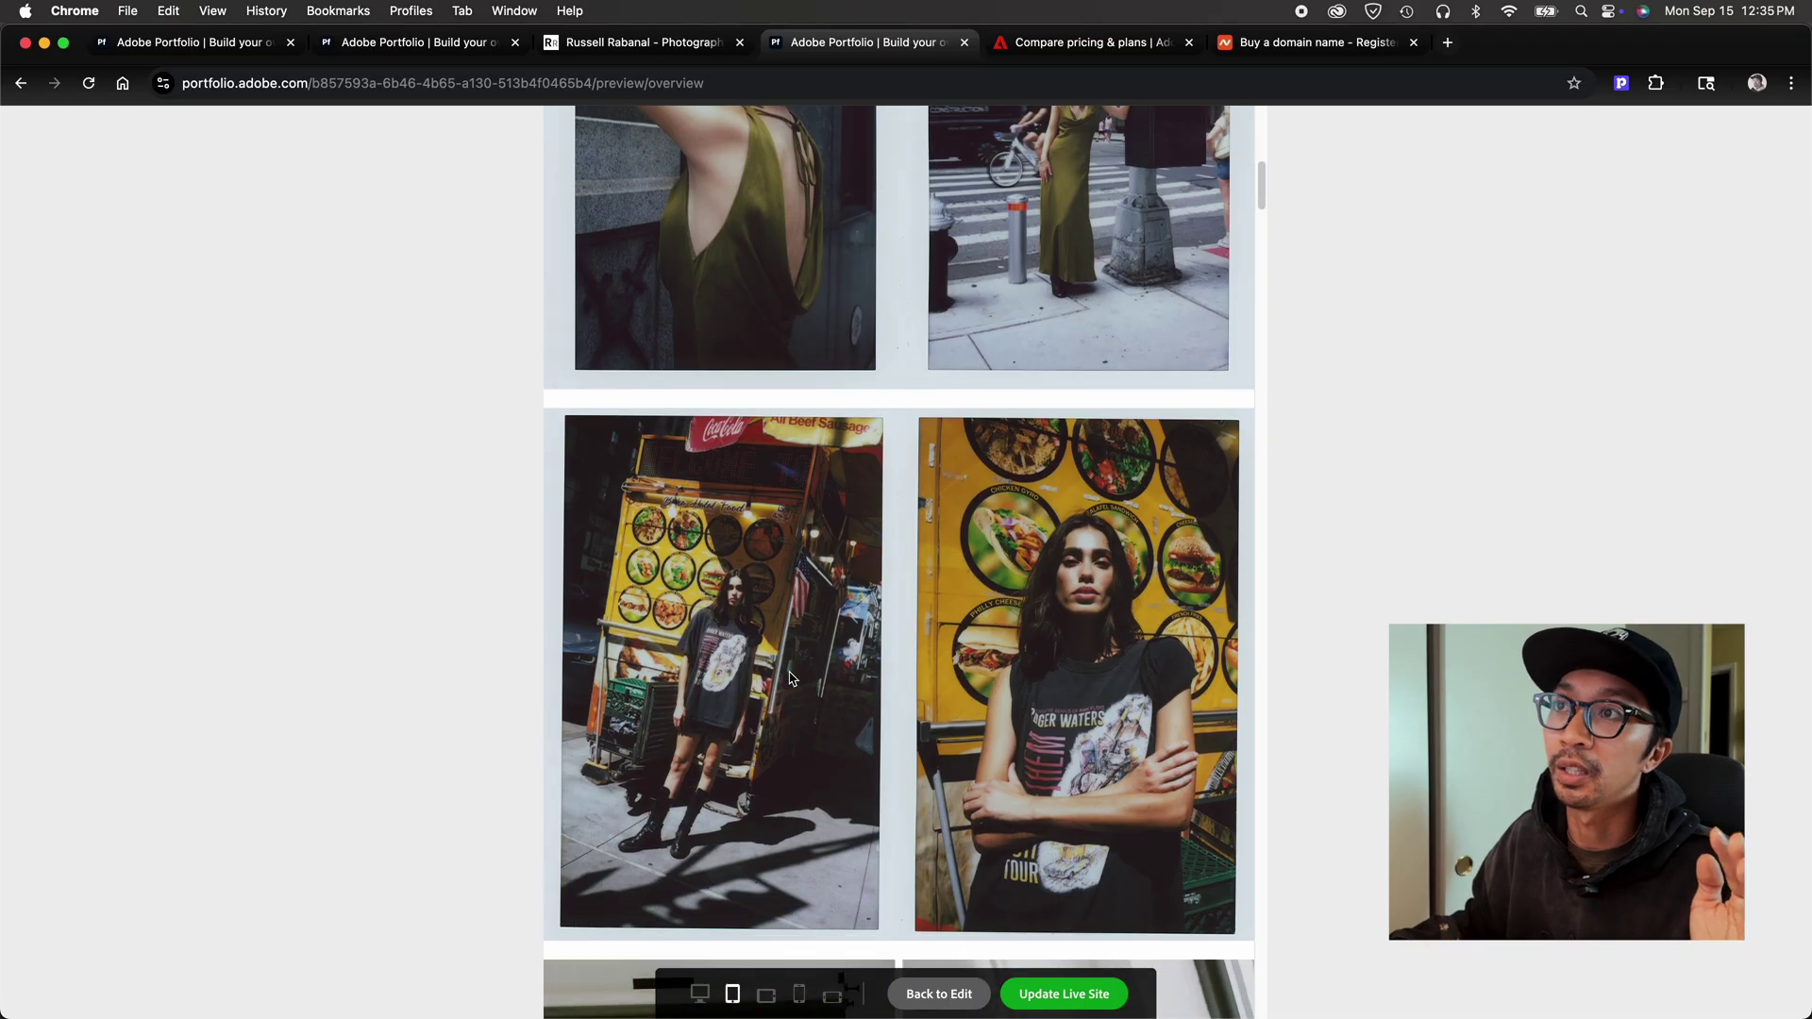
scroll(790, 677, down, 3)
- Switch the preview to the landscape tablet layout and scroll through it
click(767, 996)
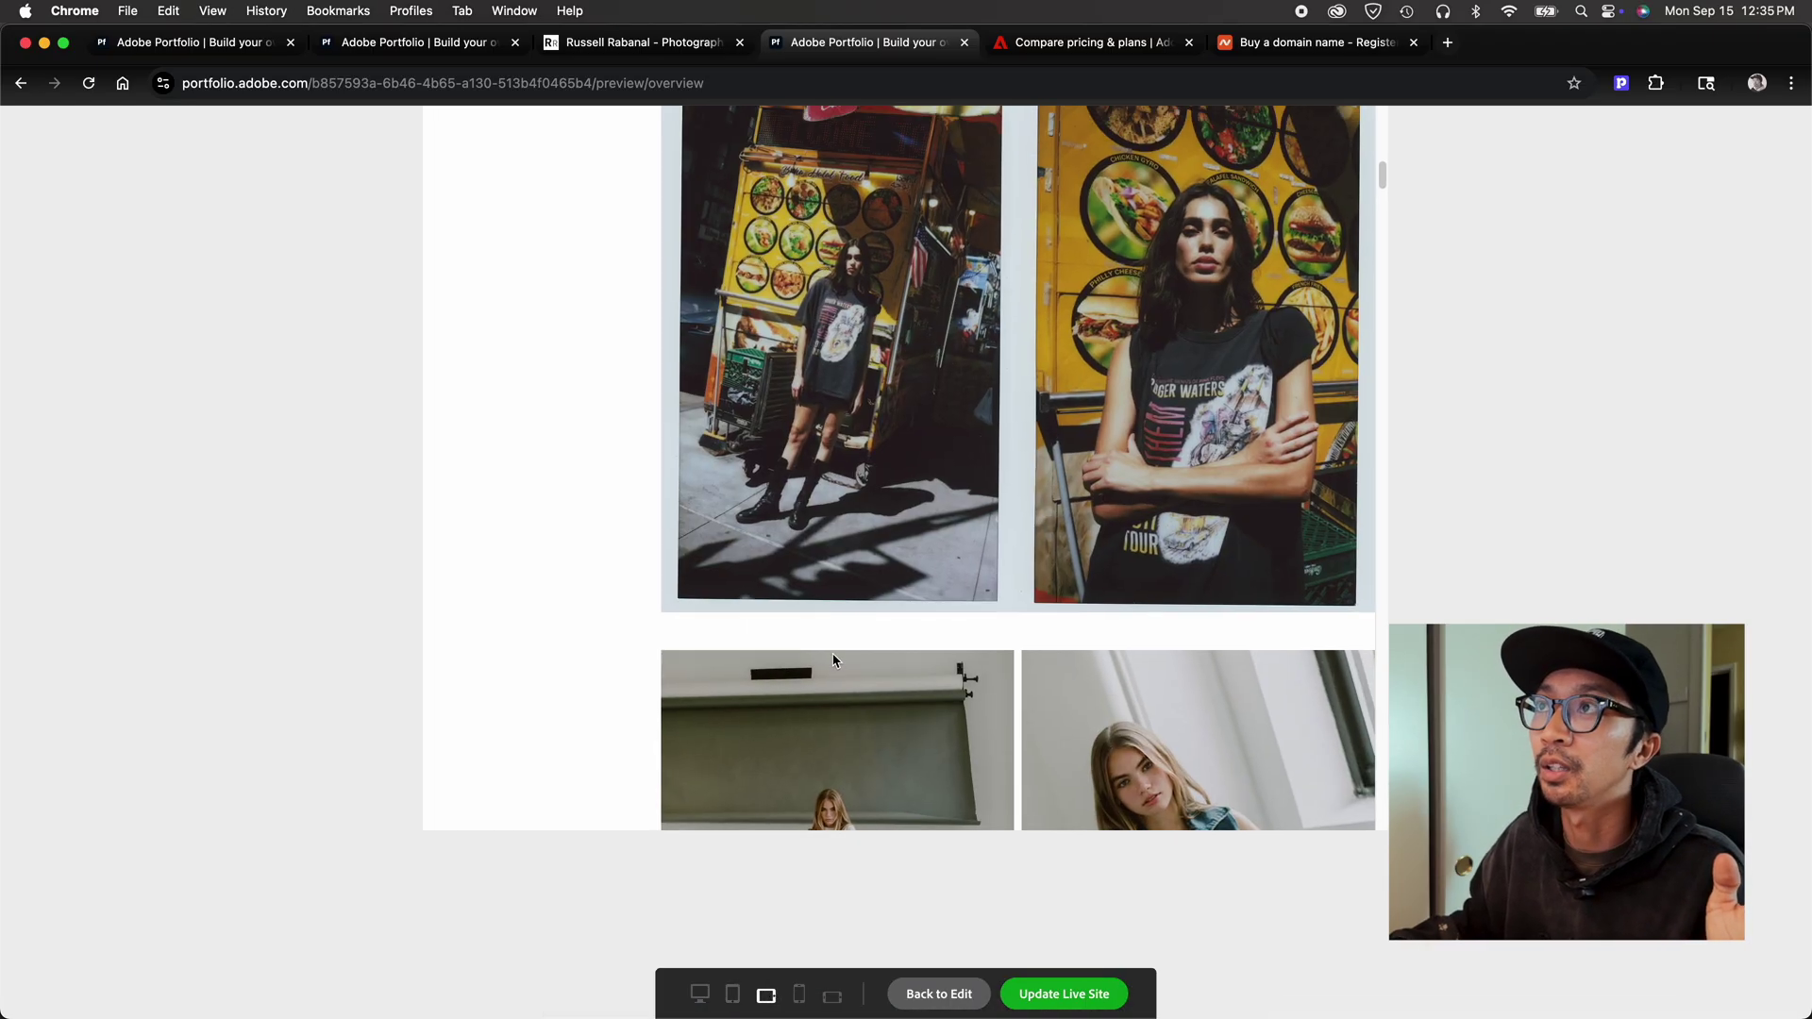
scroll(838, 651, up, 10)
scroll(839, 651, down, 6)
scroll(645, 590, up, 6)
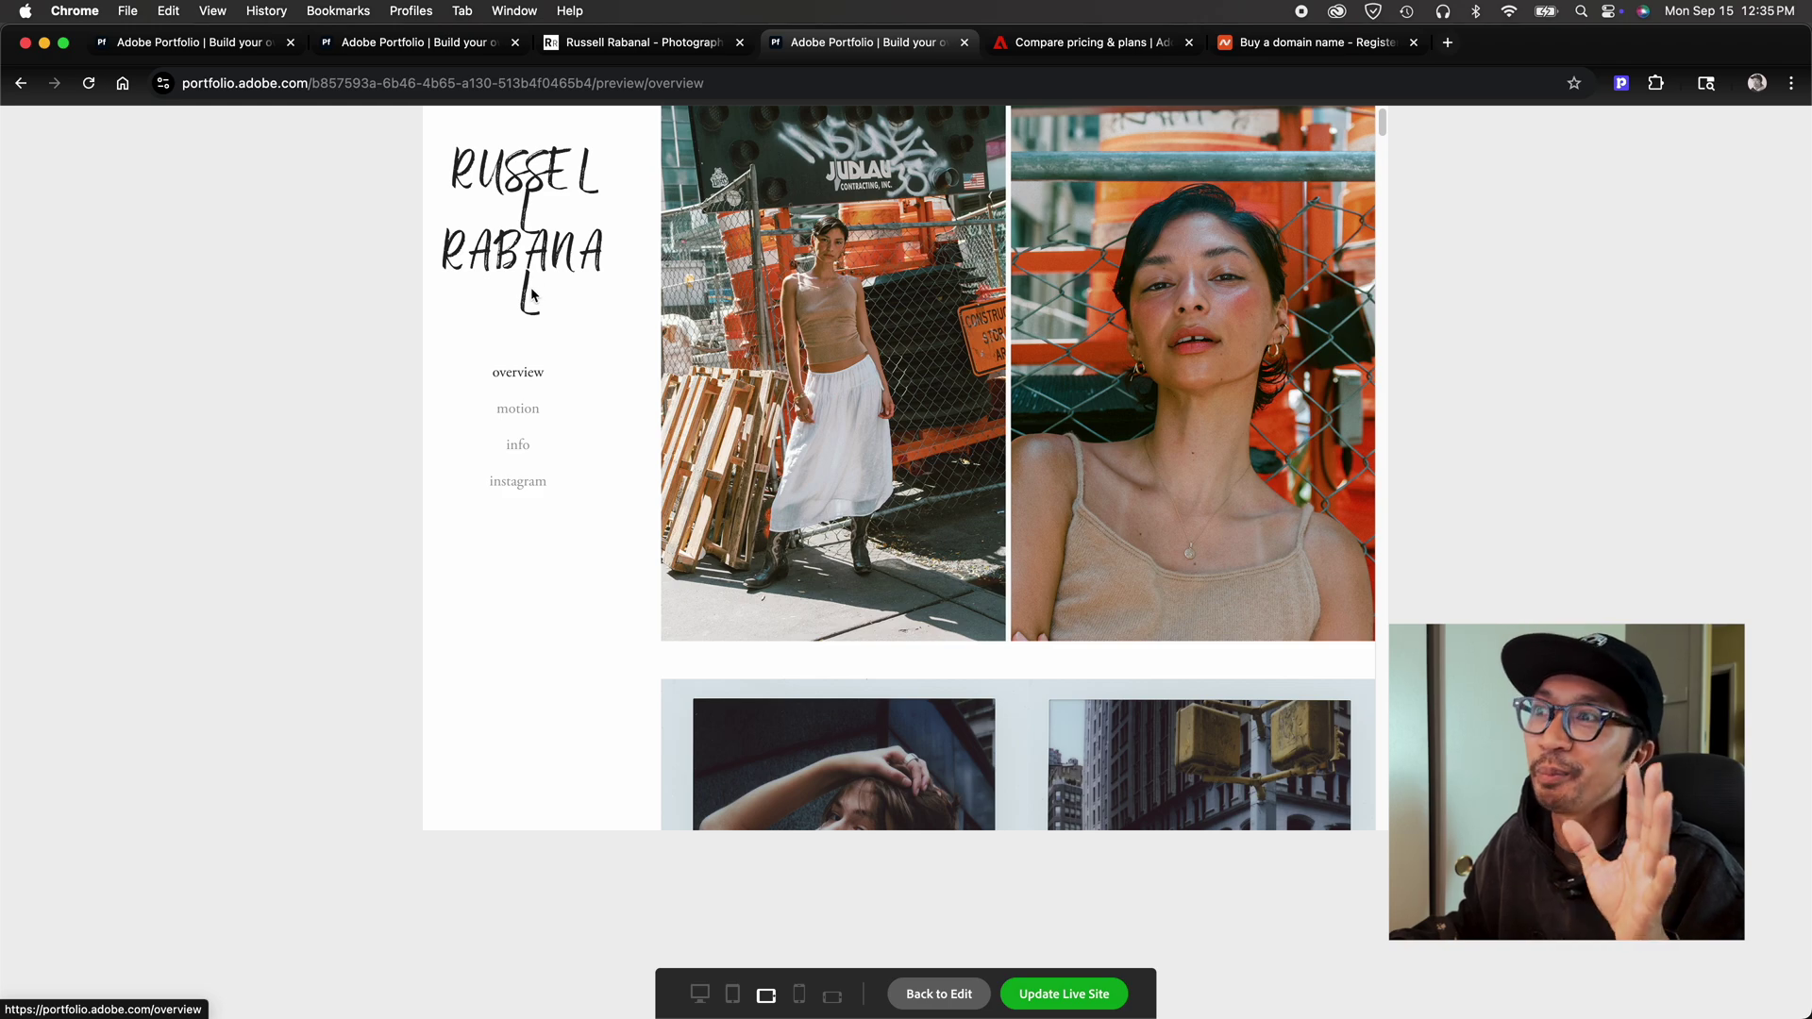
- Scroll through the overview page in portrait phone preview, then in landscape phone preview
click(800, 996)
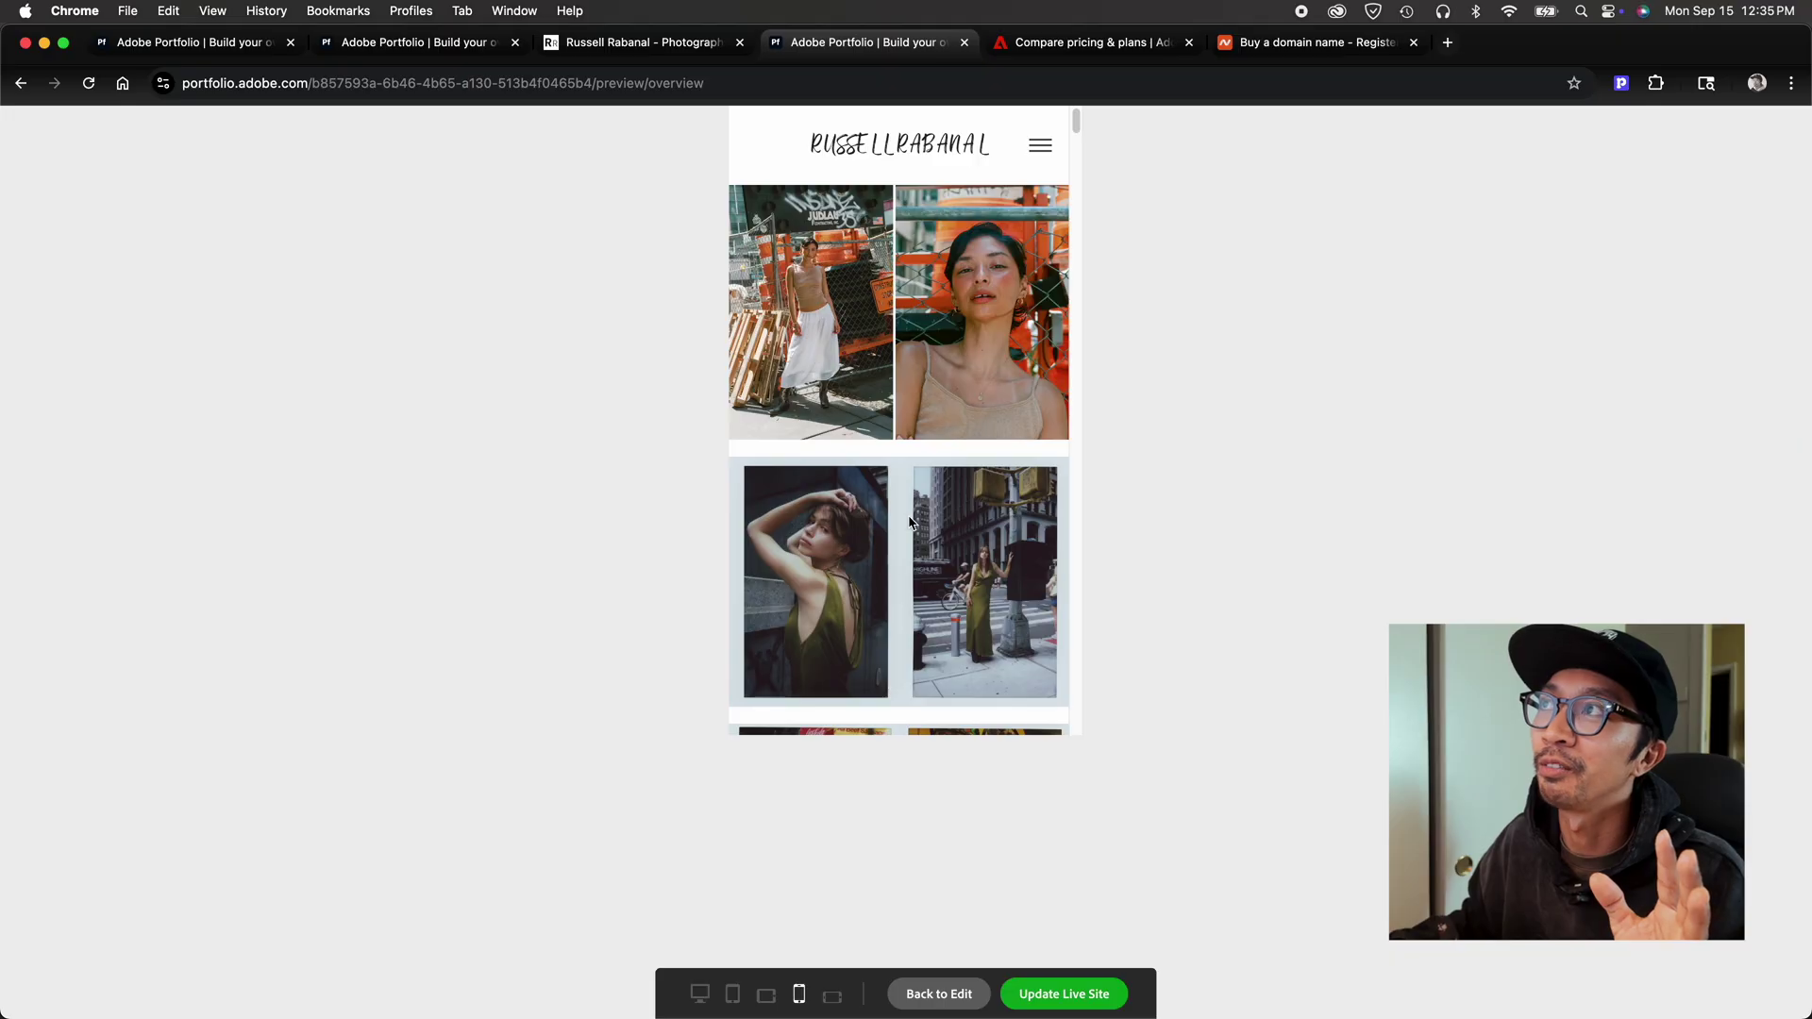
scroll(914, 497, down, 3)
drag(1077, 141, 1058, 252)
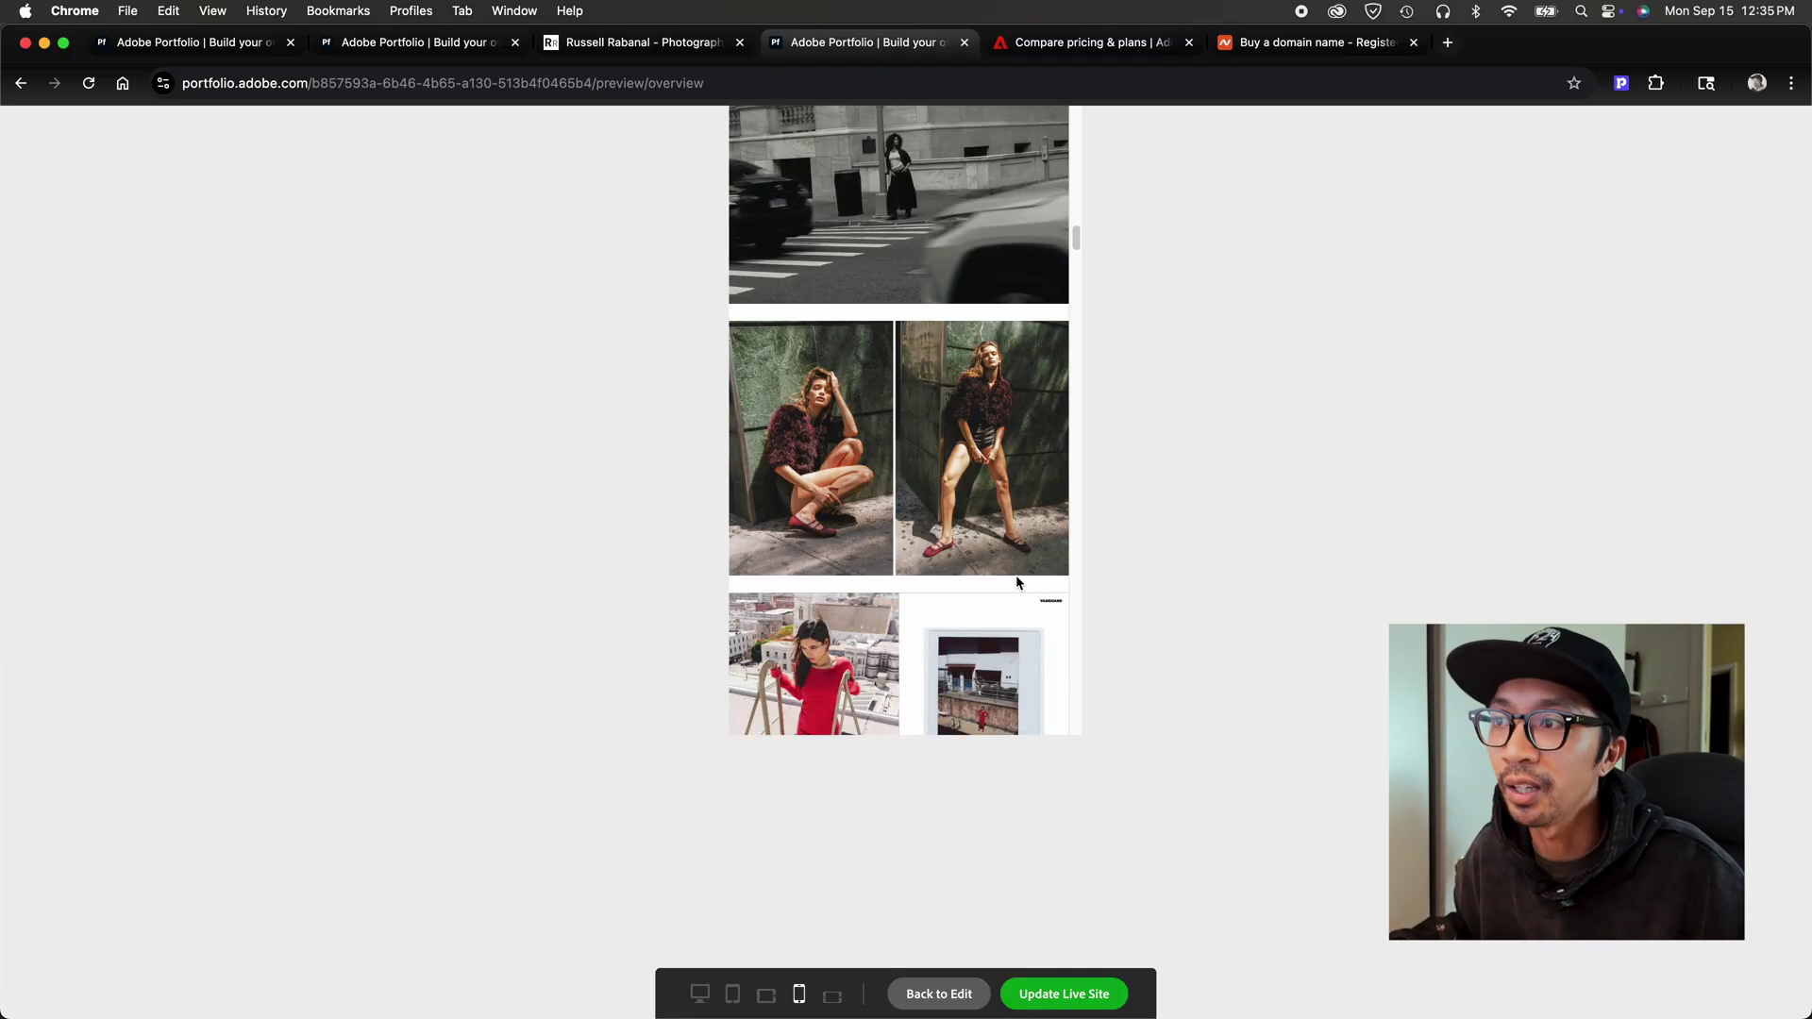
click(833, 1000)
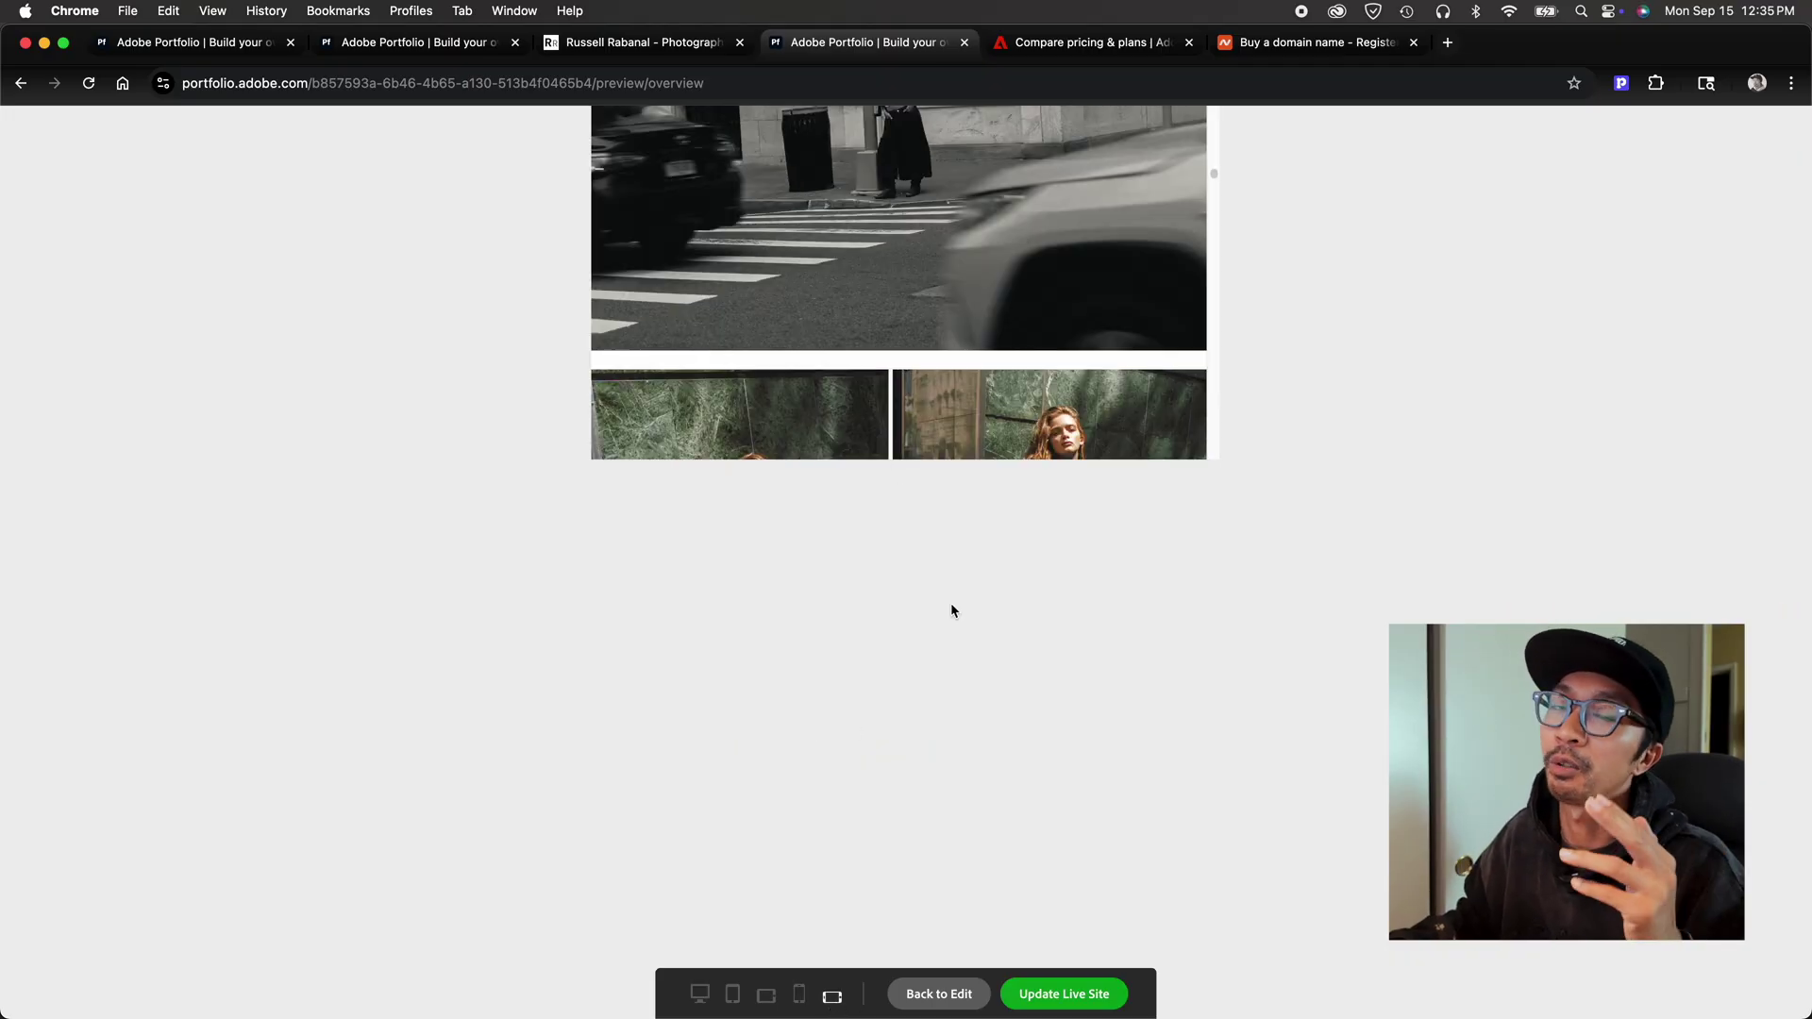
scroll(1067, 324, up, 5)
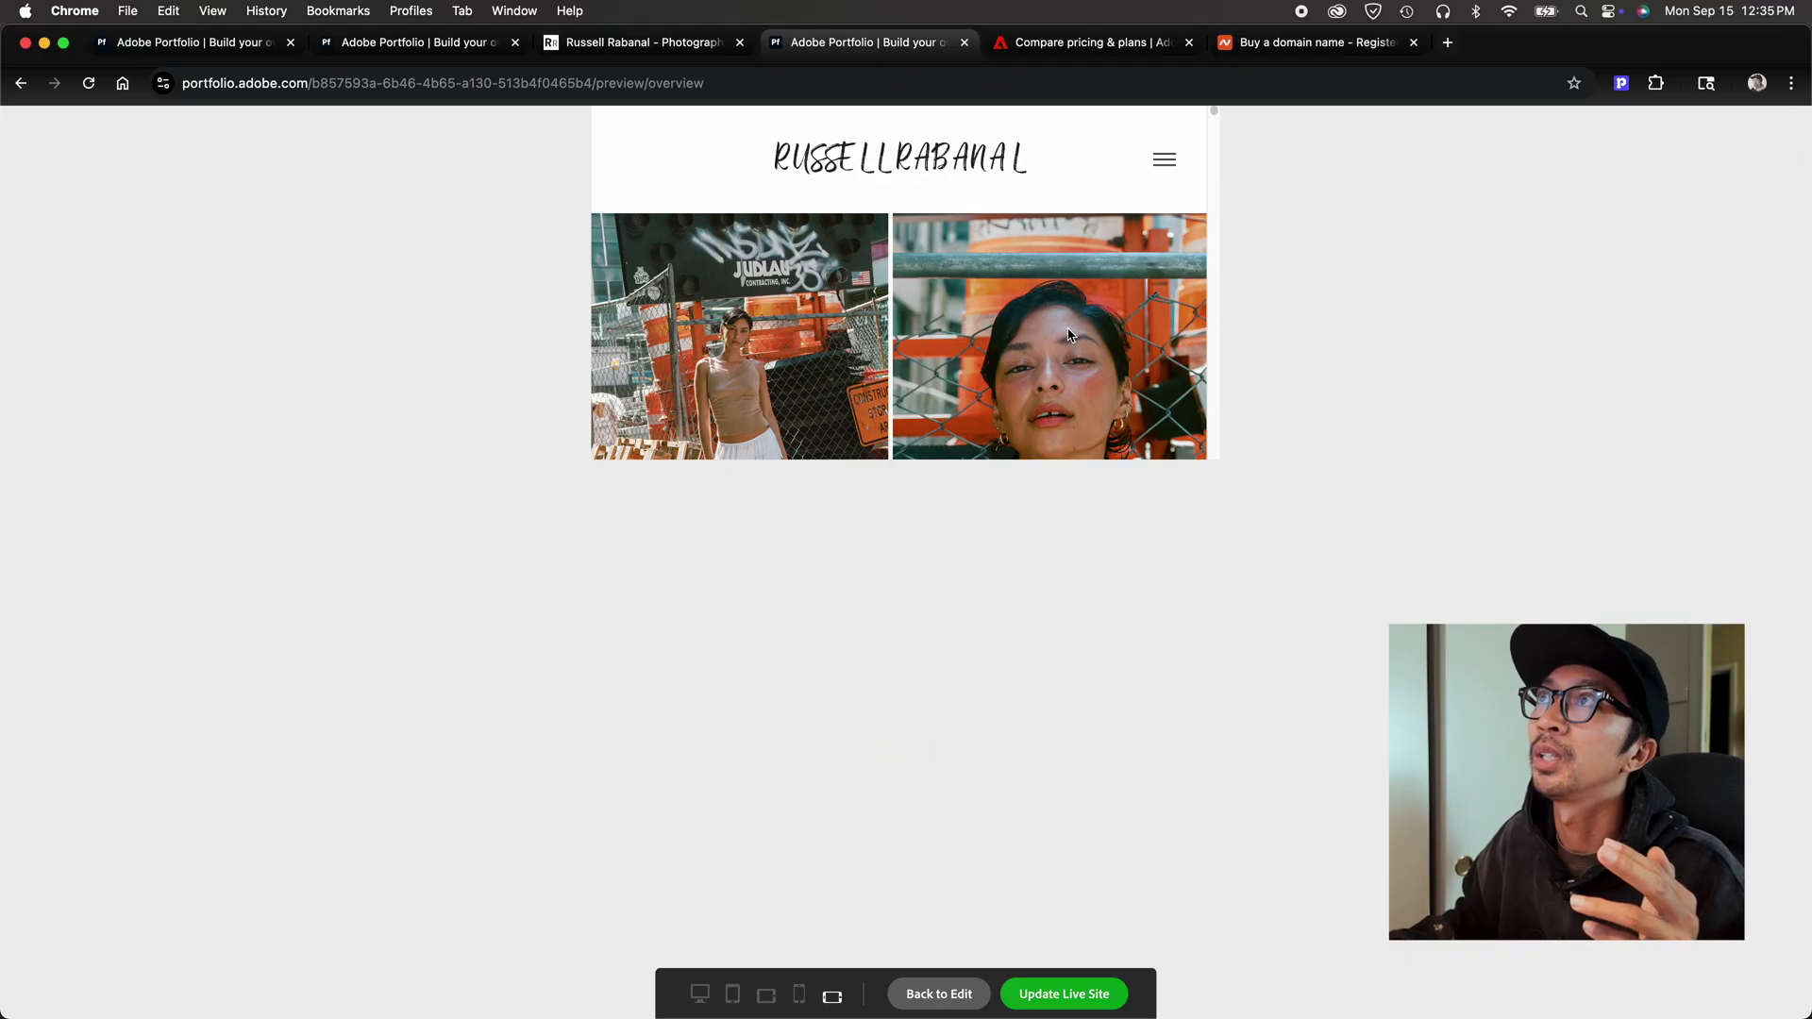
scroll(1069, 330, down, 5)
scroll(1069, 330, down, 10)
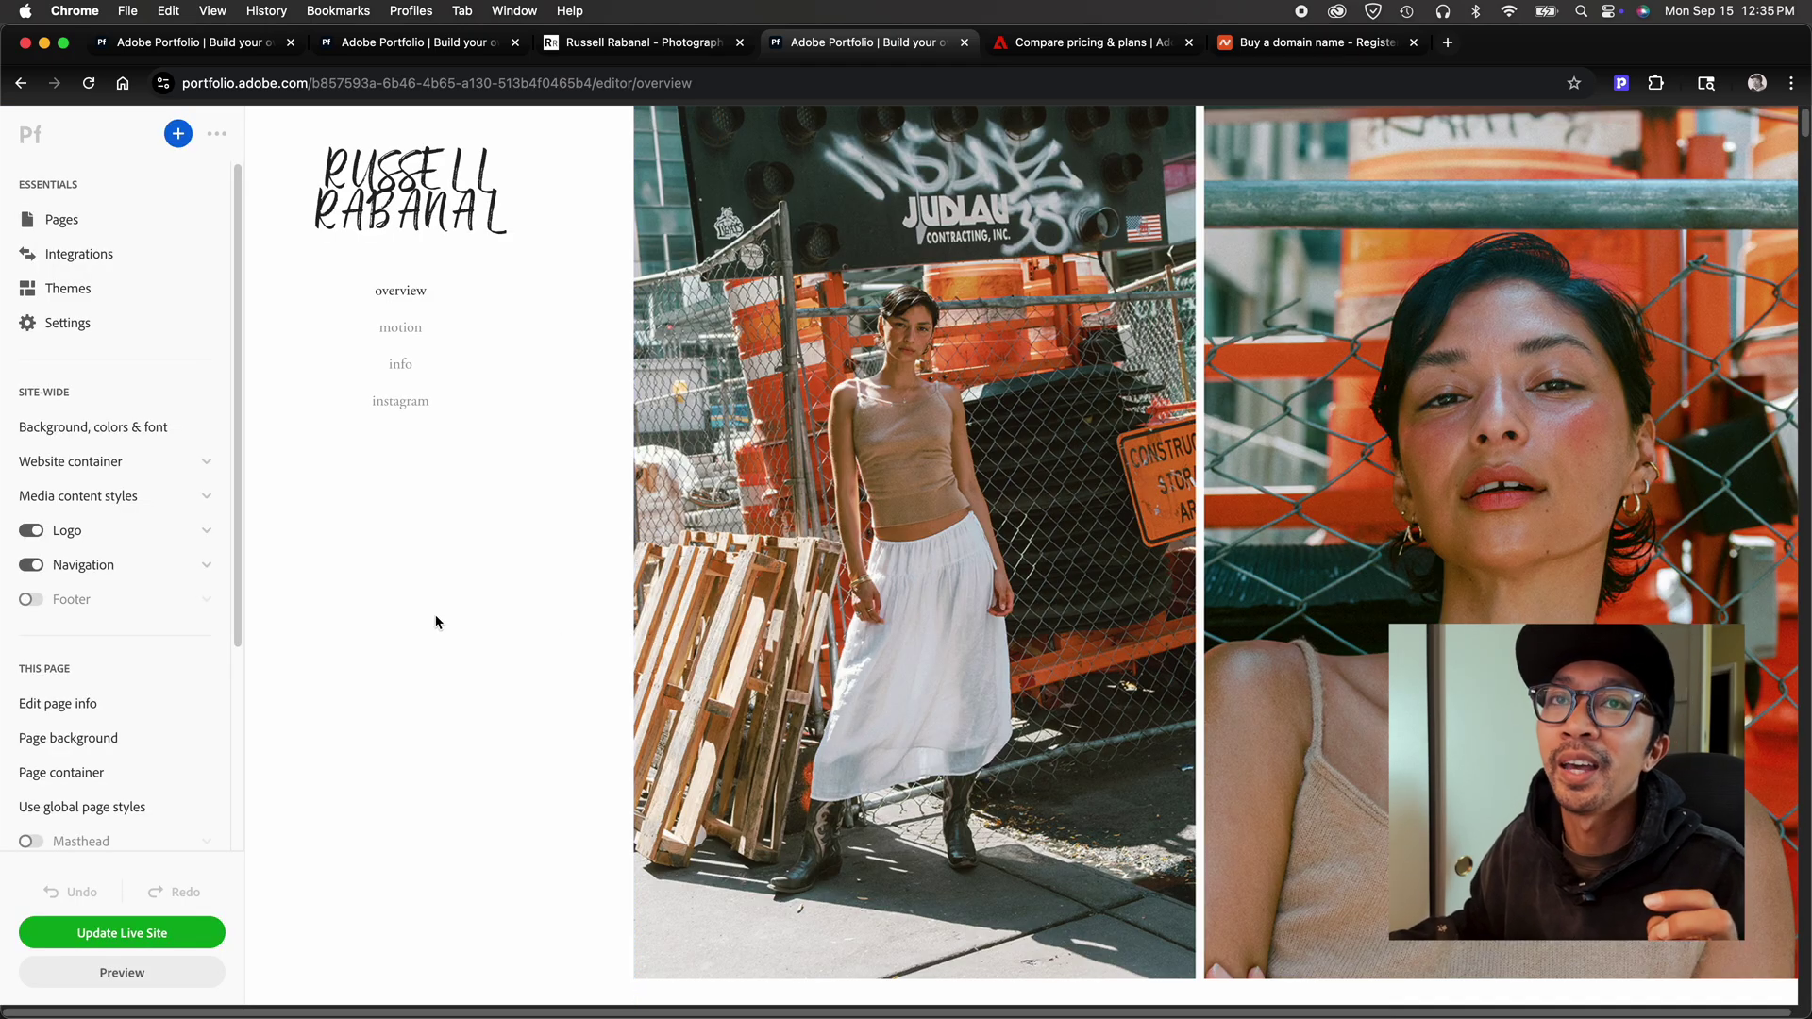
- Scroll down through the overview page back in the editor
scroll(173, 684, down, 3)
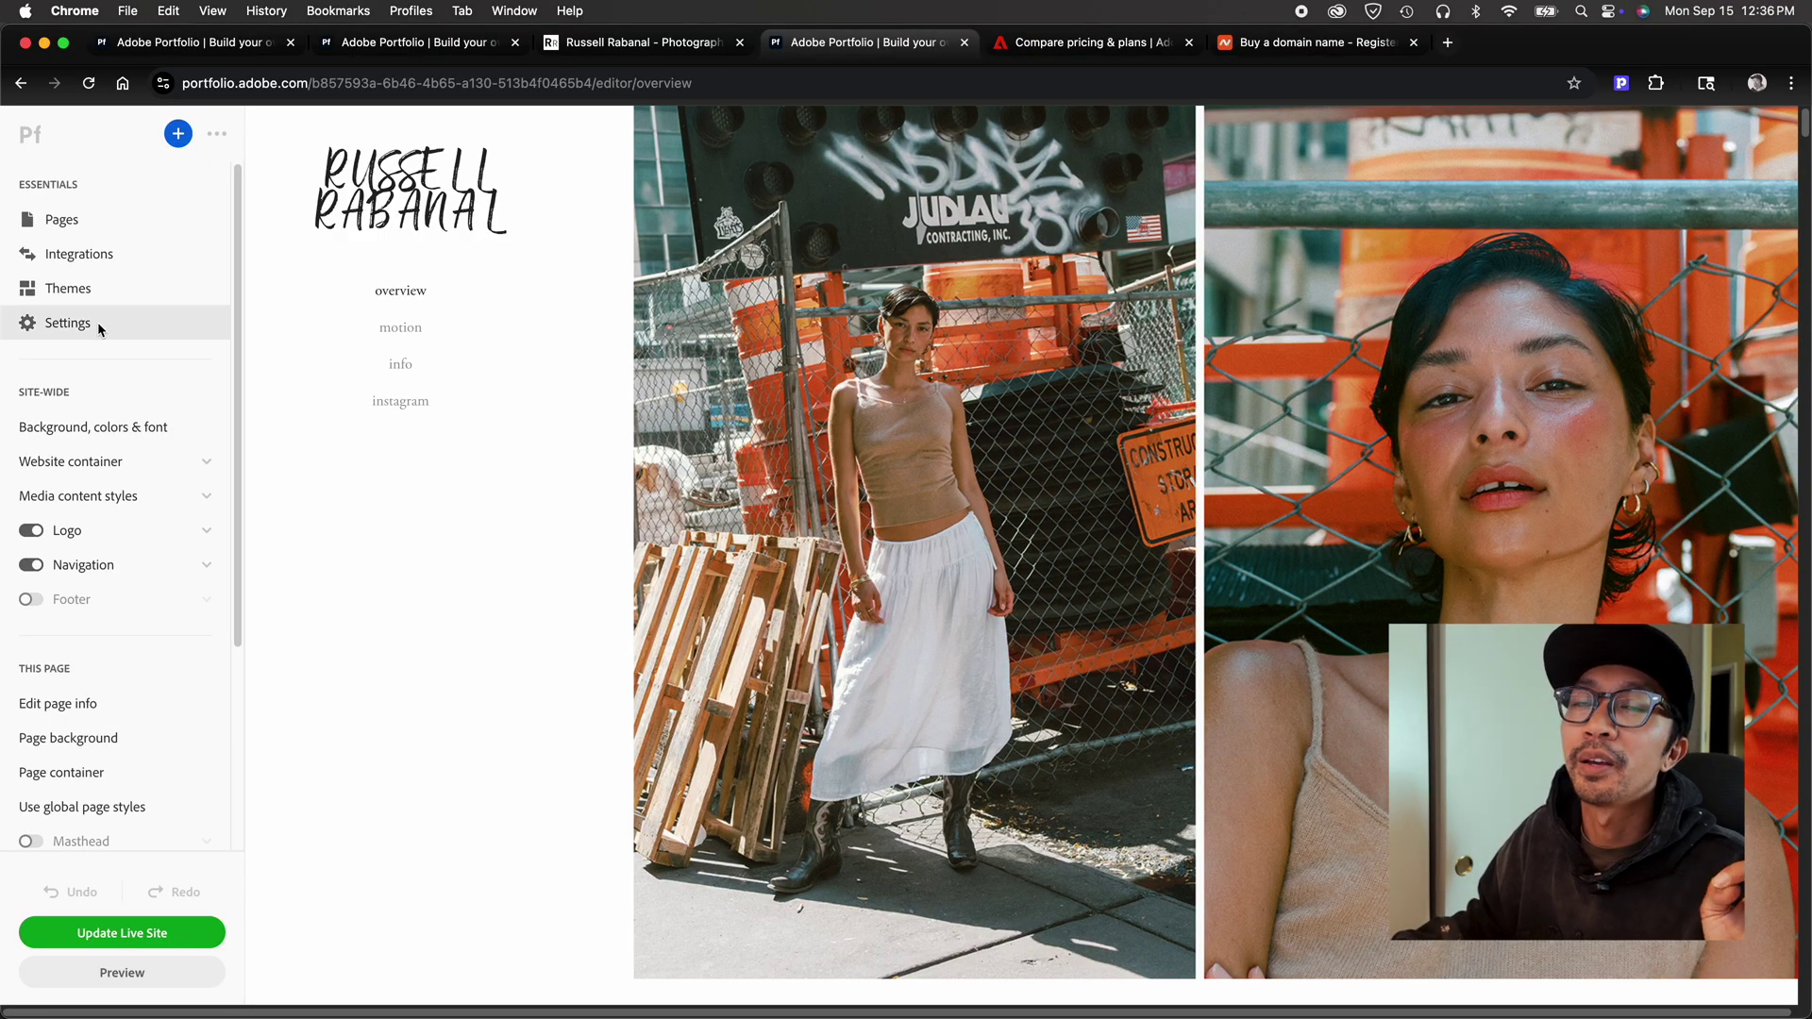
- Review the custom domain in Domain Name settings, then scroll the Namecheap domain page
click(99, 323)
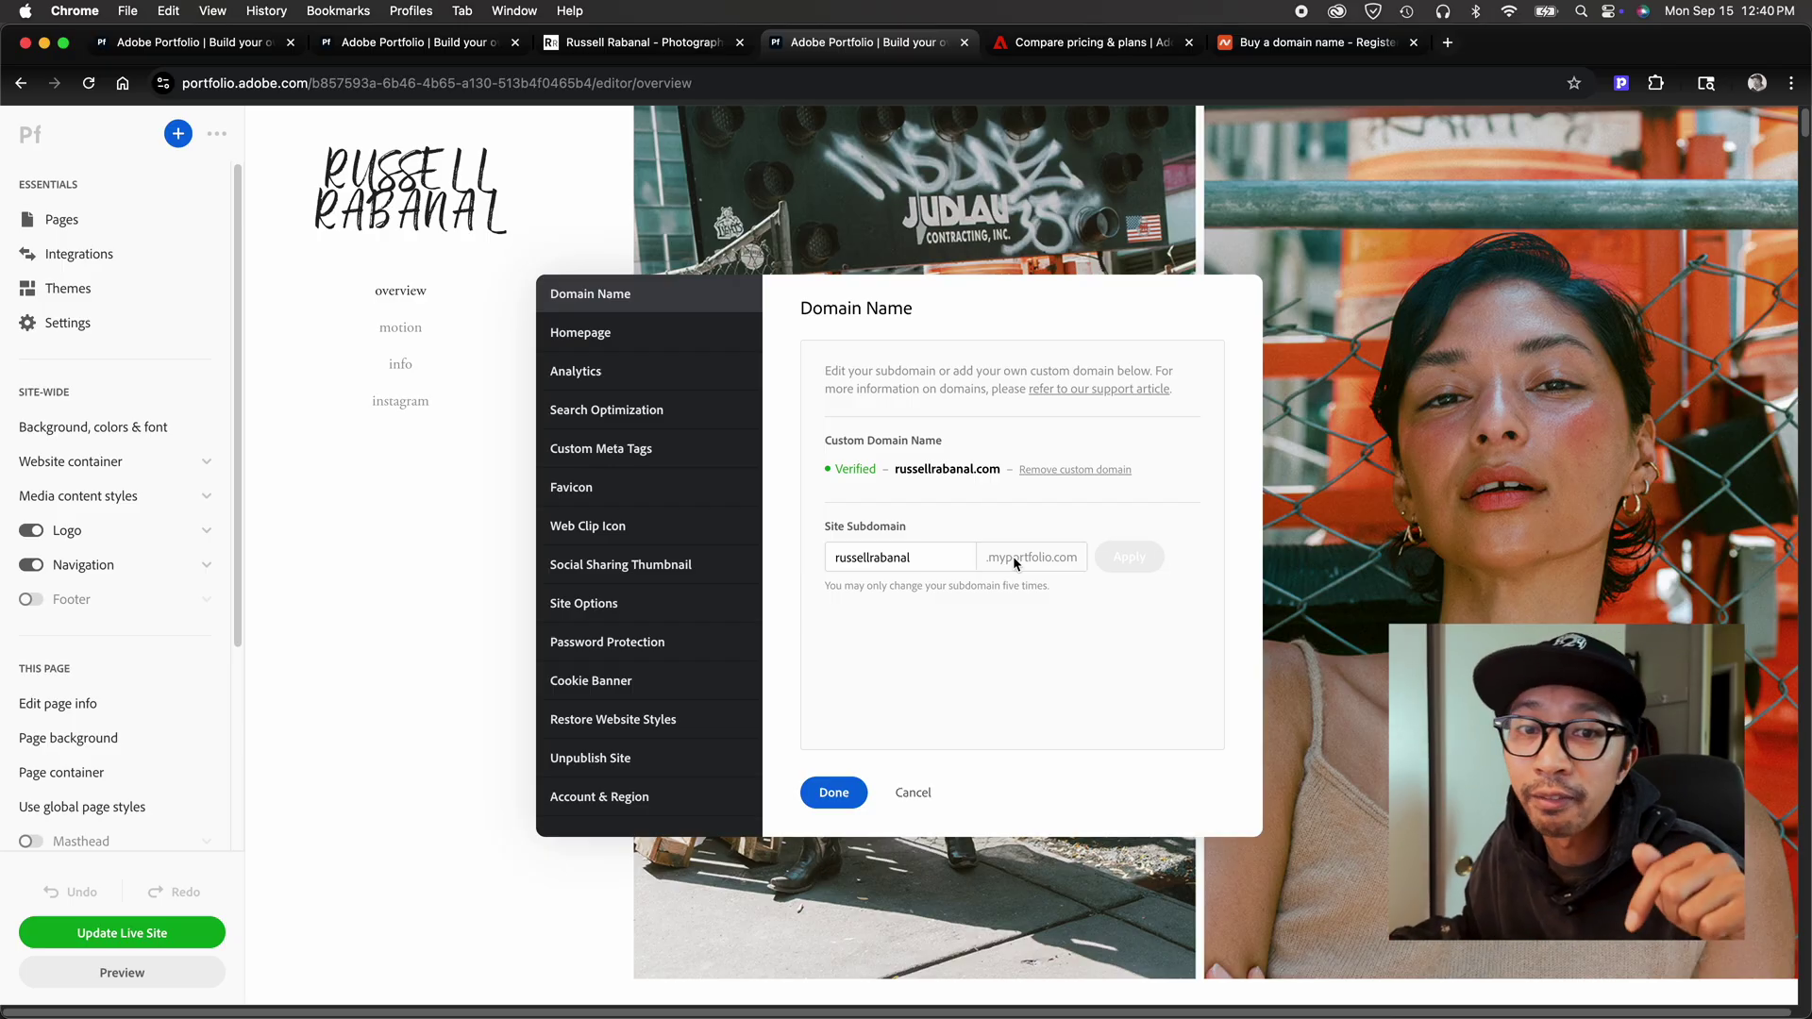
click(1321, 42)
scroll(1140, 541, down, 2)
scroll(1140, 541, down, 5)
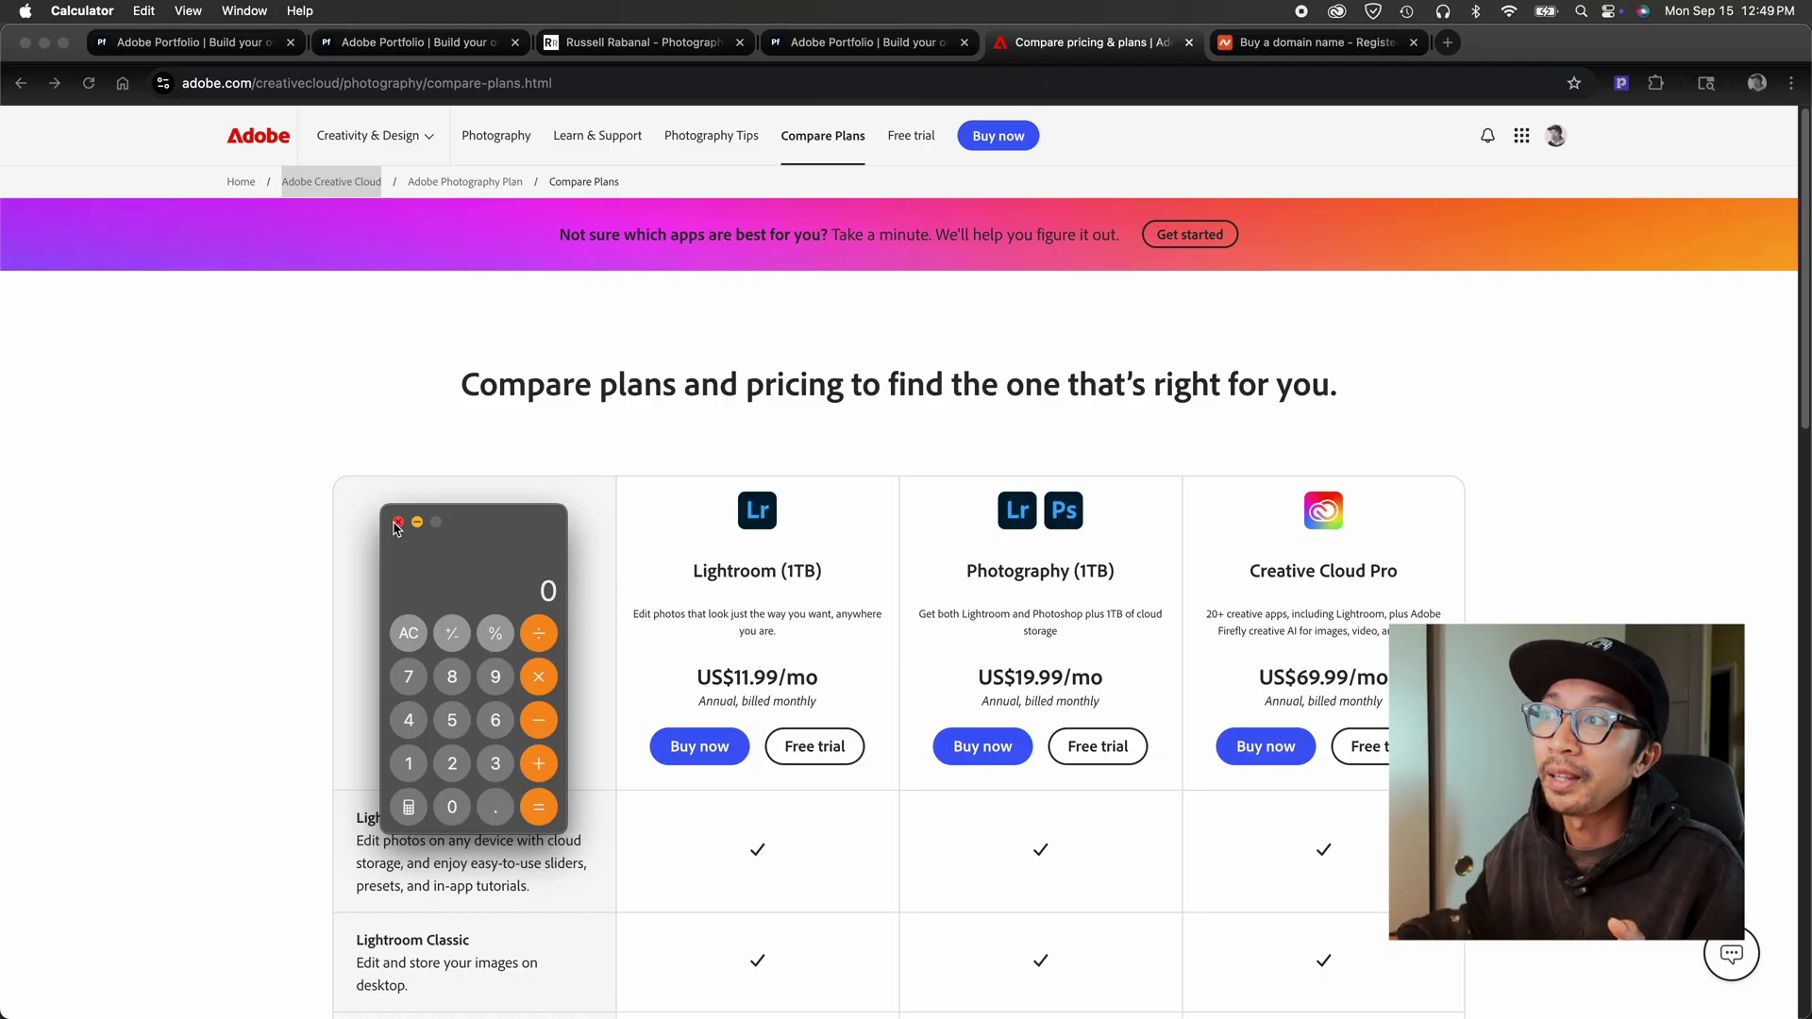
click(411, 762)
click(495, 677)
click(493, 808)
click(496, 677)
click(495, 677)
click(539, 677)
click(409, 764)
click(452, 763)
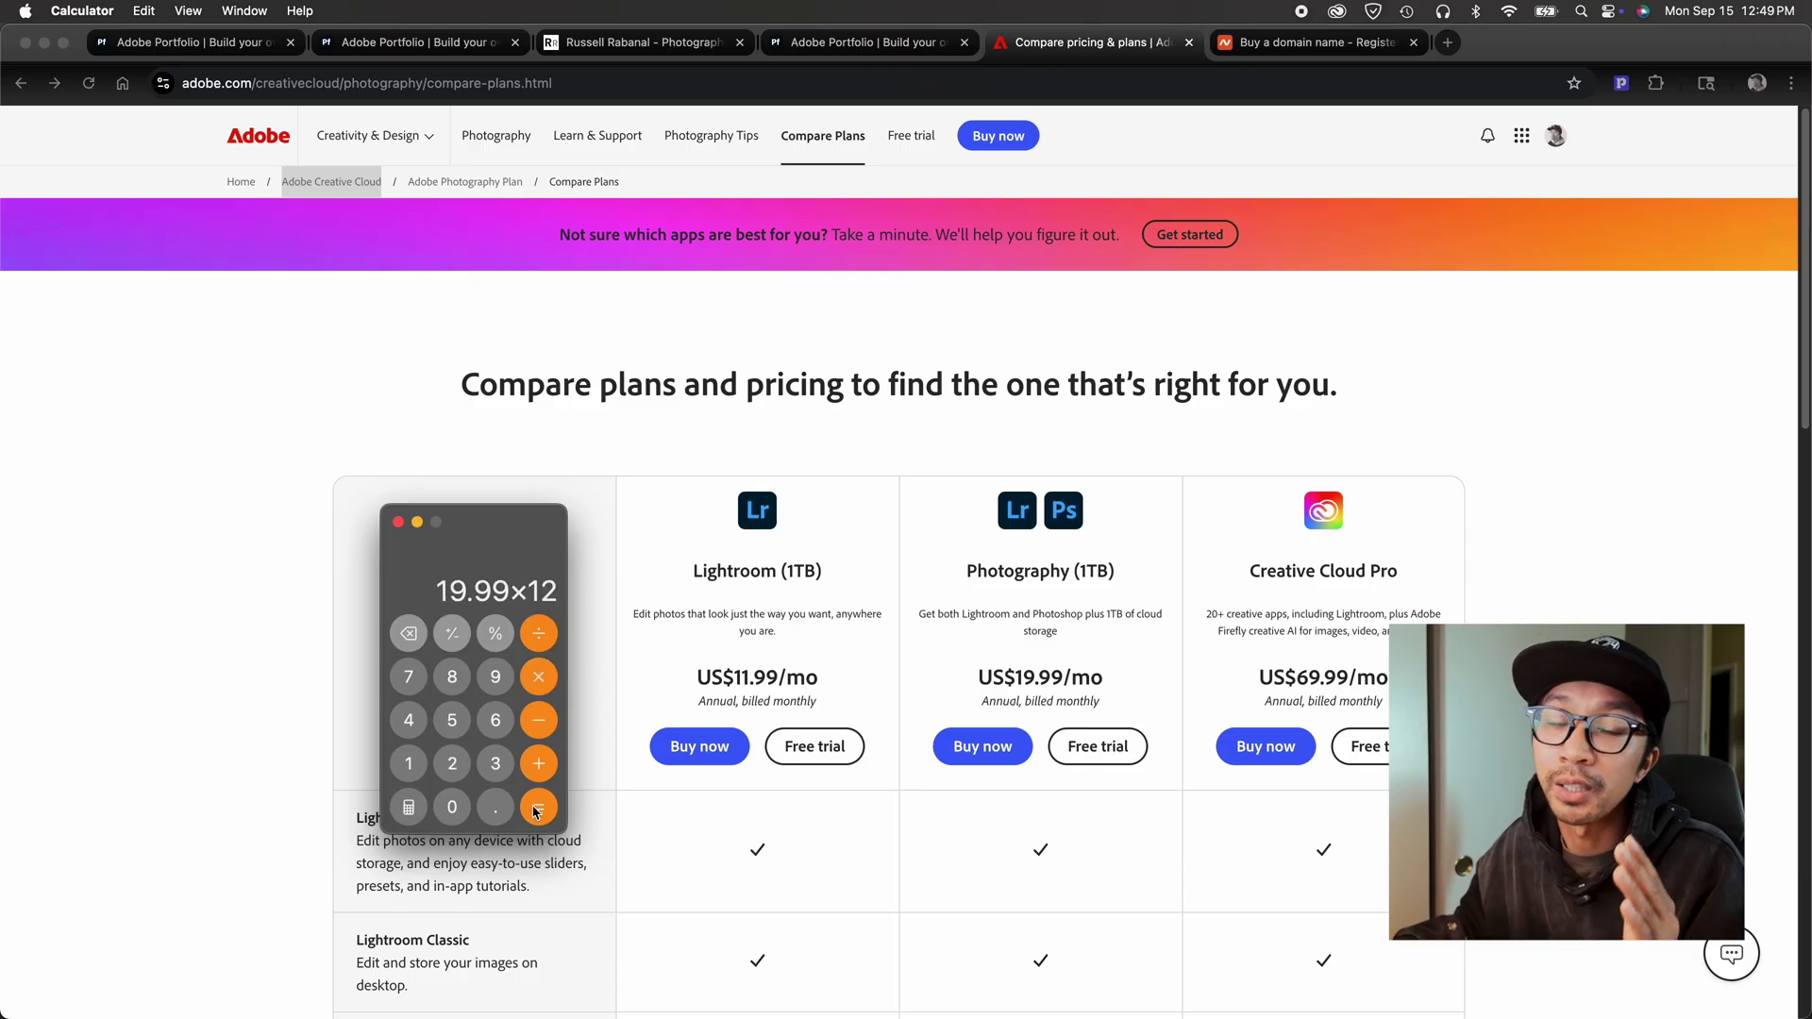
click(533, 807)
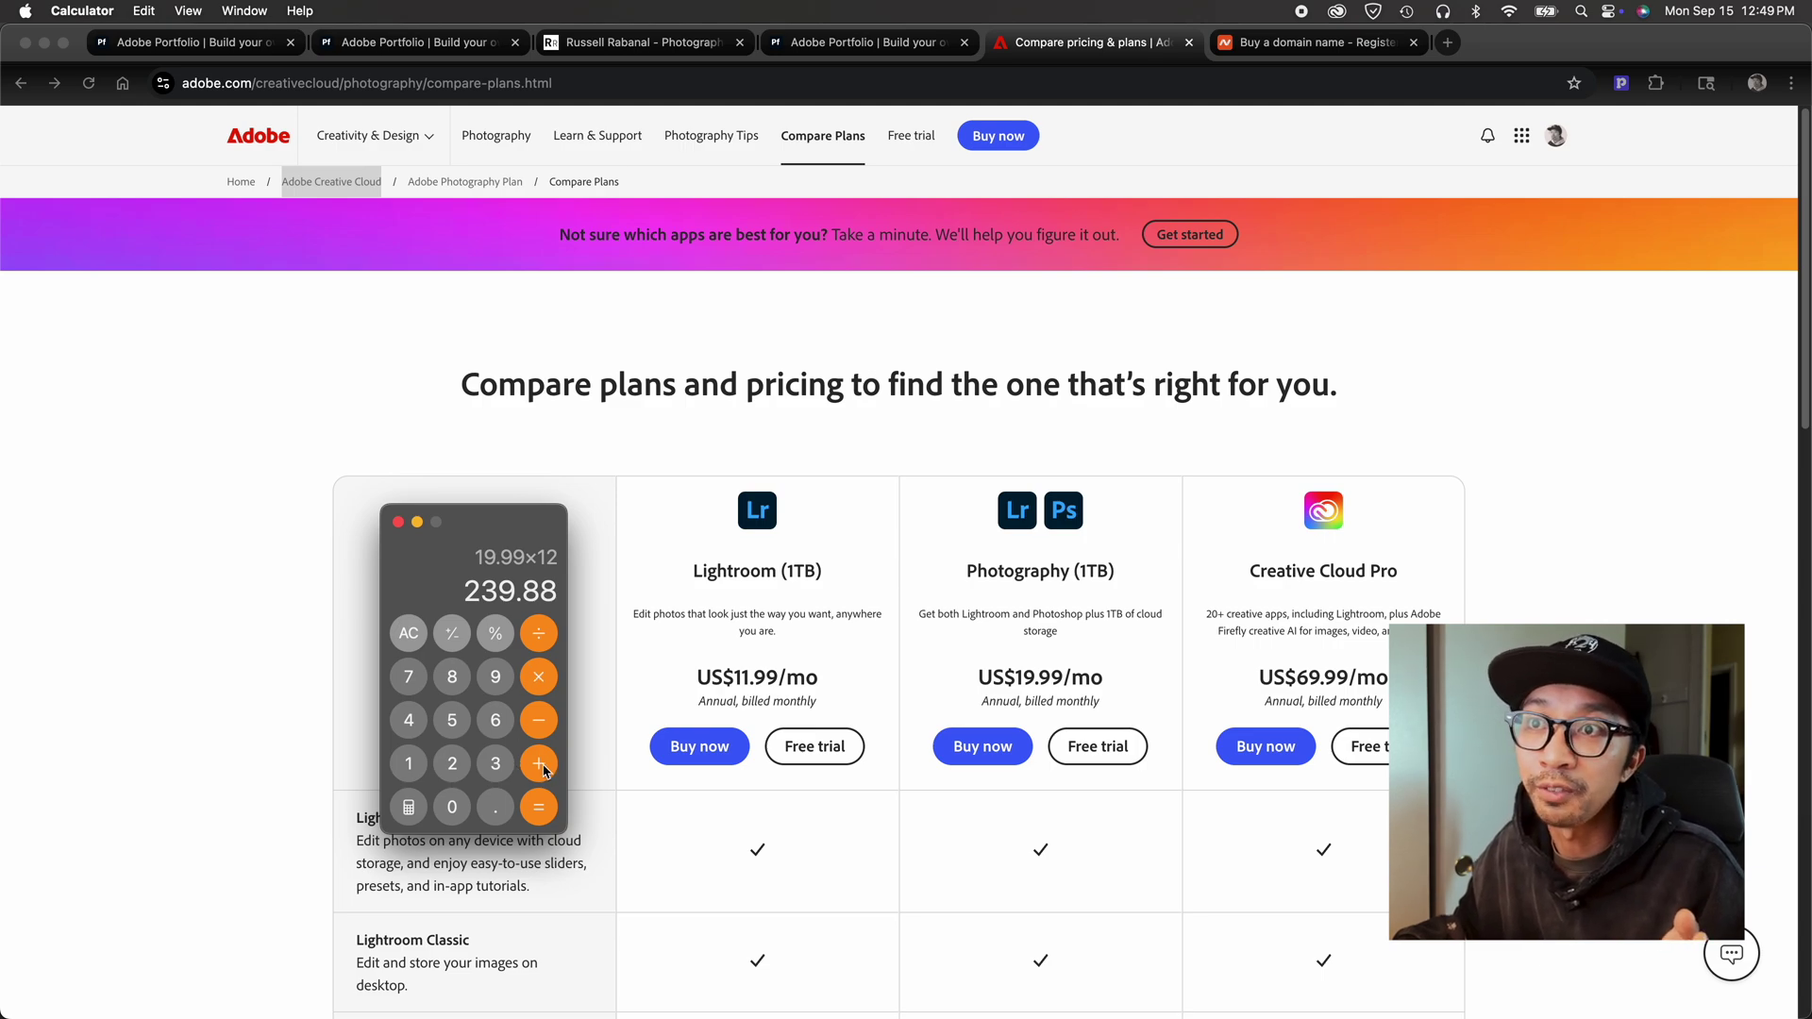
click(545, 768)
click(495, 725)
click(496, 807)
click(452, 722)
click(452, 807)
click(545, 812)
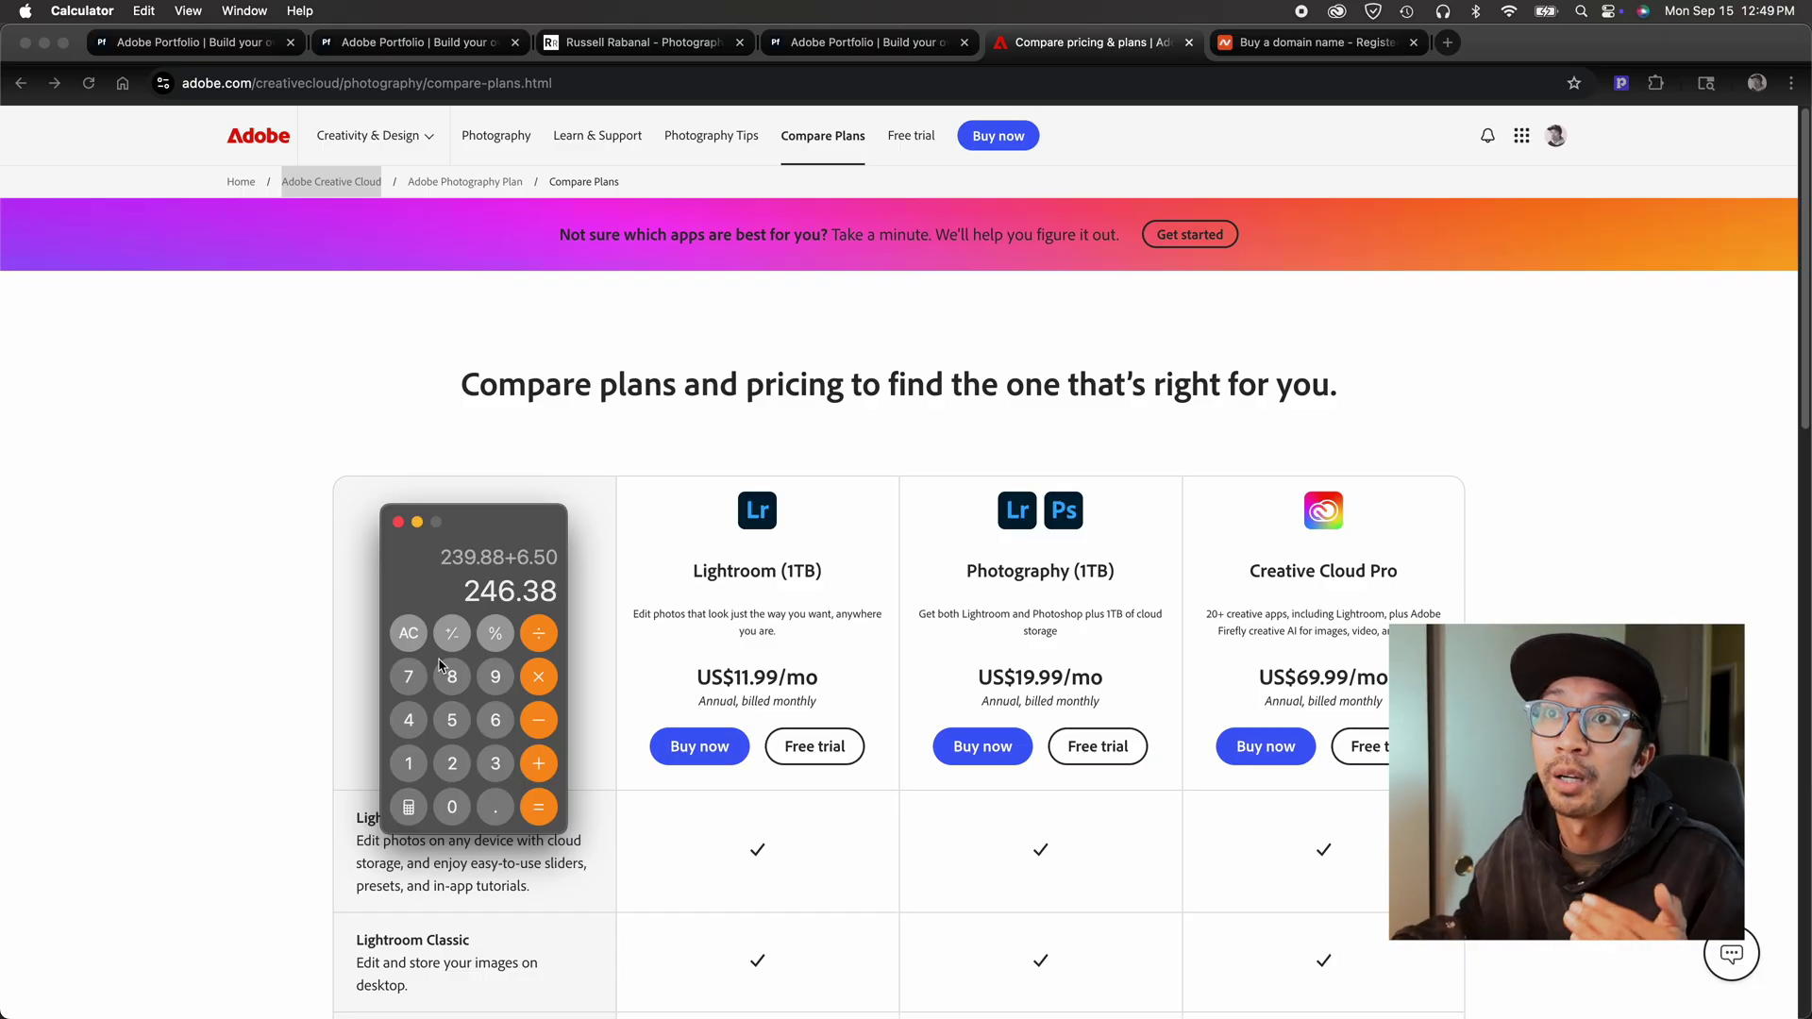
click(413, 643)
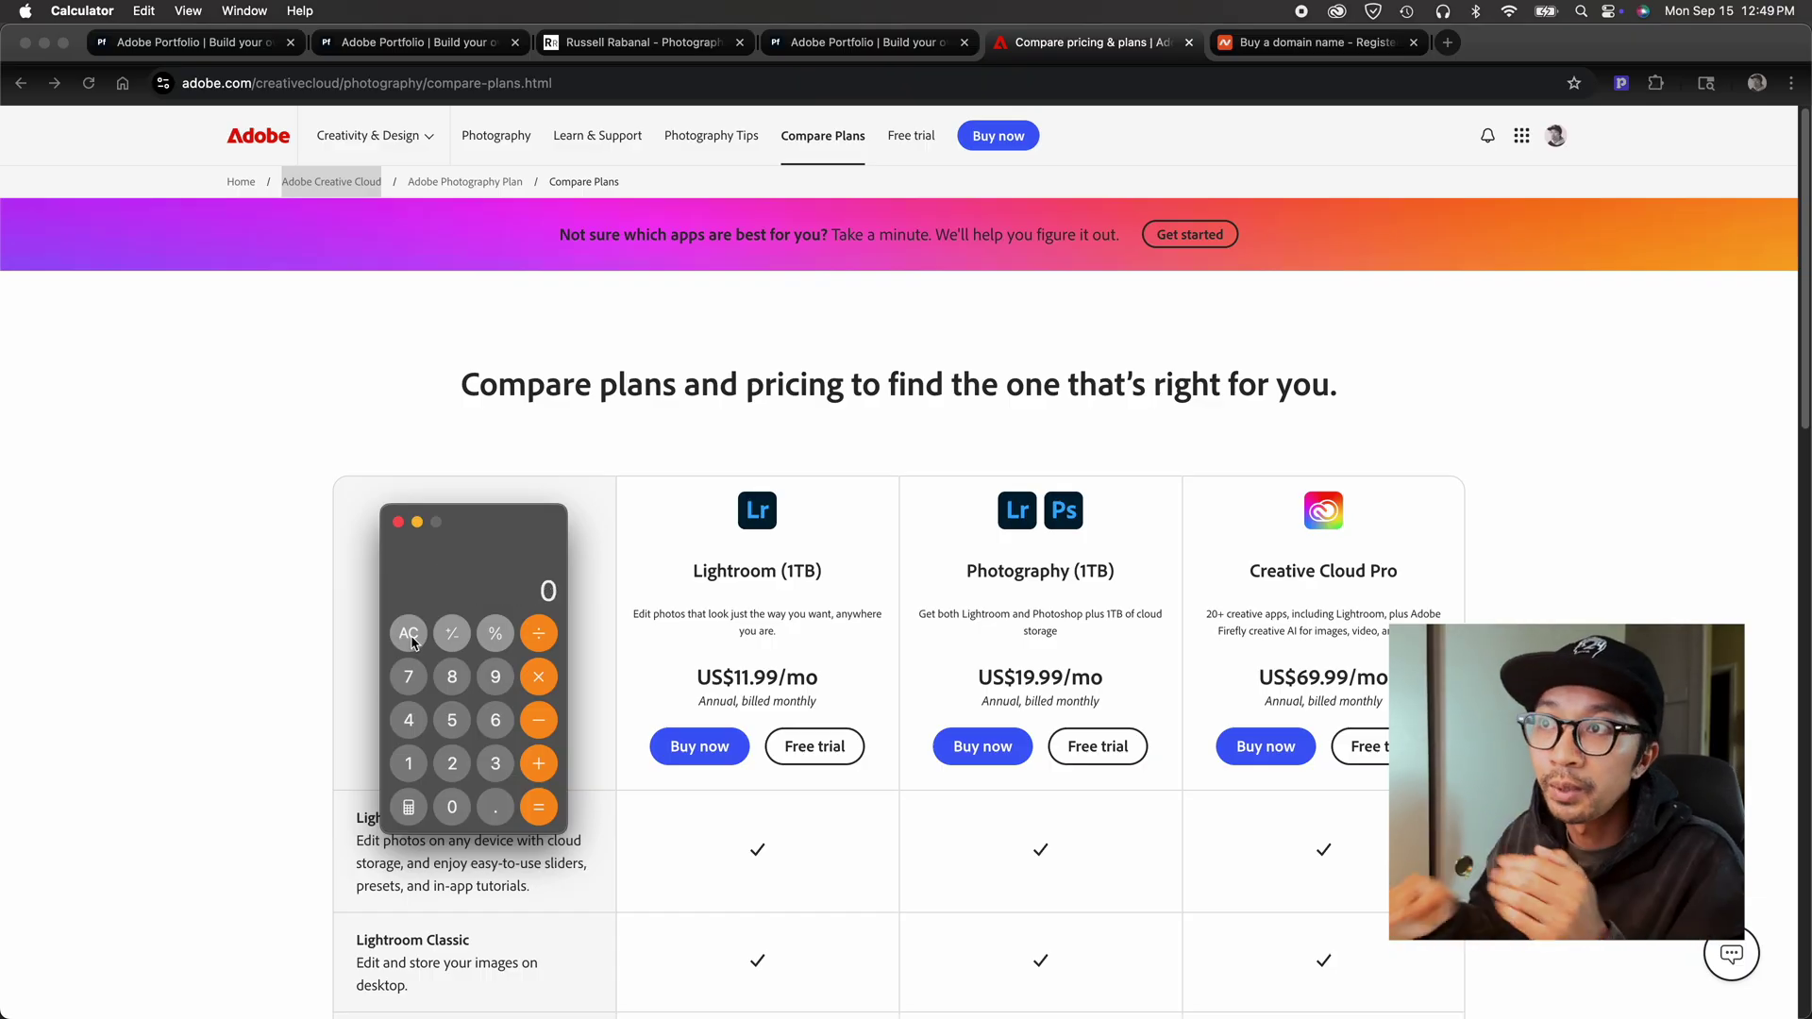
- Multiply the 11.99 monthly price by 12 months to get 143.88
click(413, 774)
click(411, 770)
click(497, 807)
click(499, 687)
click(499, 688)
click(548, 681)
click(410, 765)
click(453, 764)
click(553, 812)
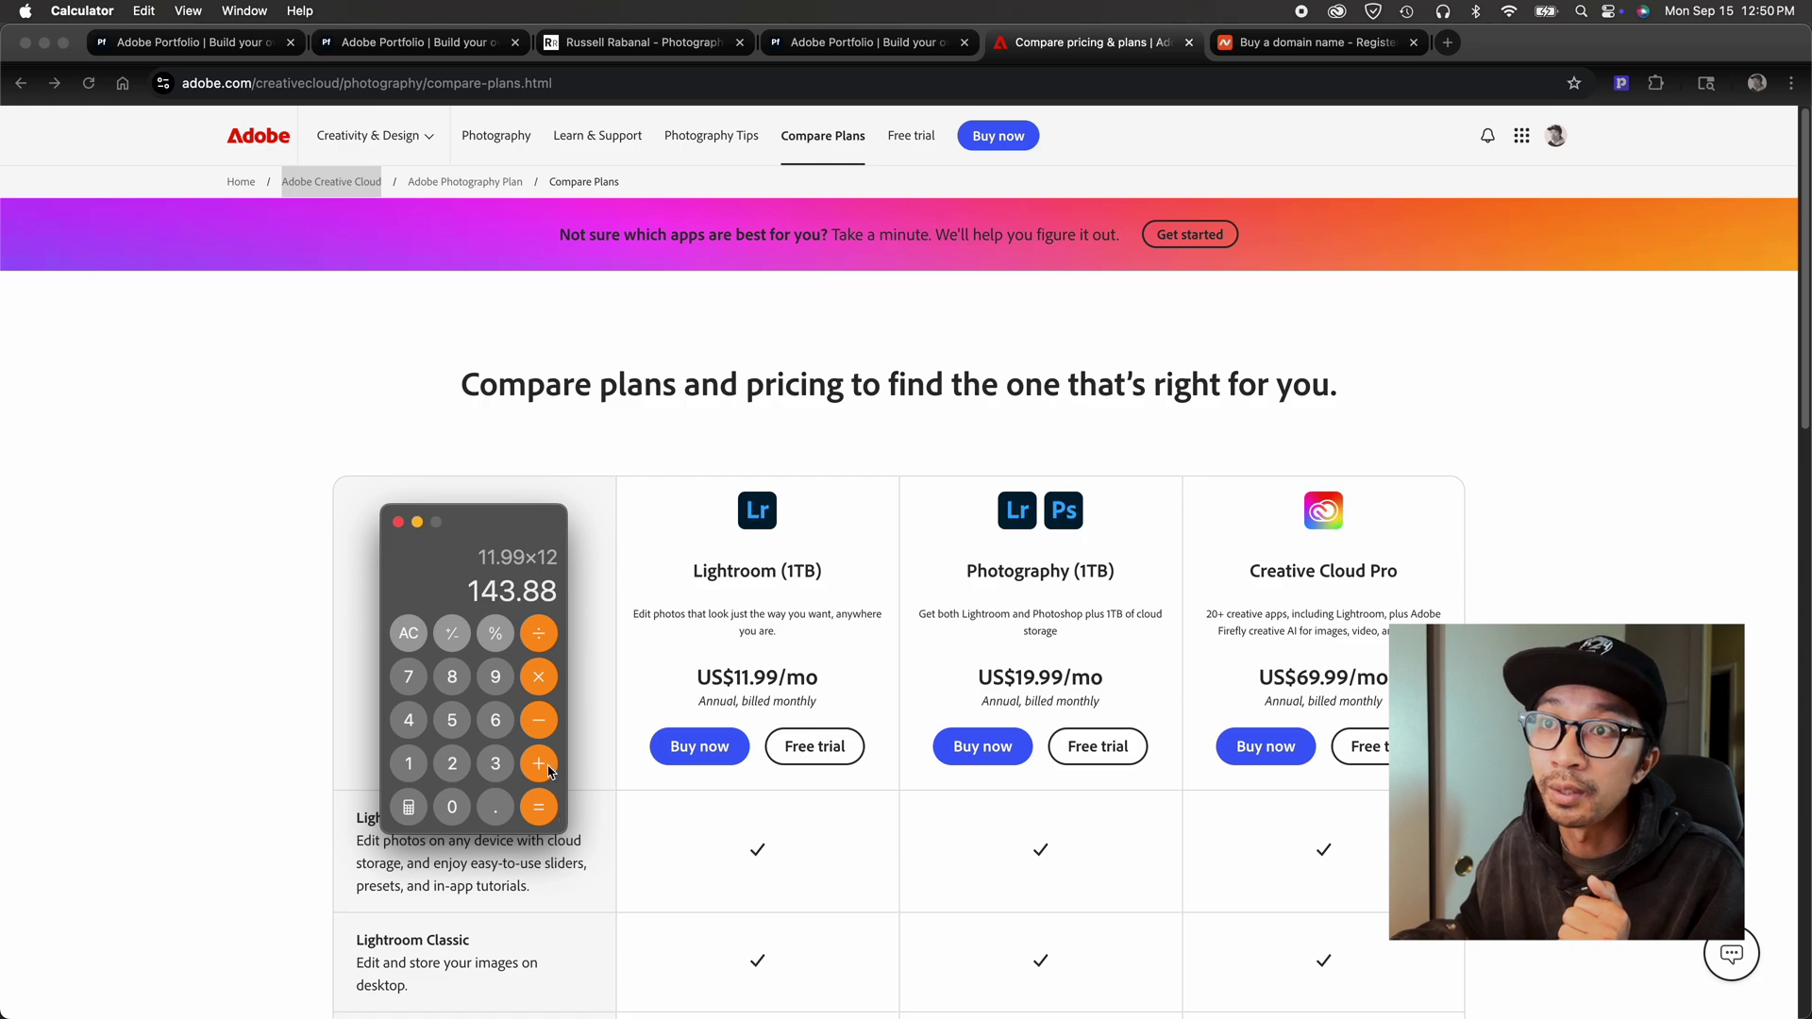
- Add 6.50 to the 143.88 yearly cost for a 150.38 total
click(540, 763)
click(499, 729)
click(502, 809)
click(457, 733)
click(456, 815)
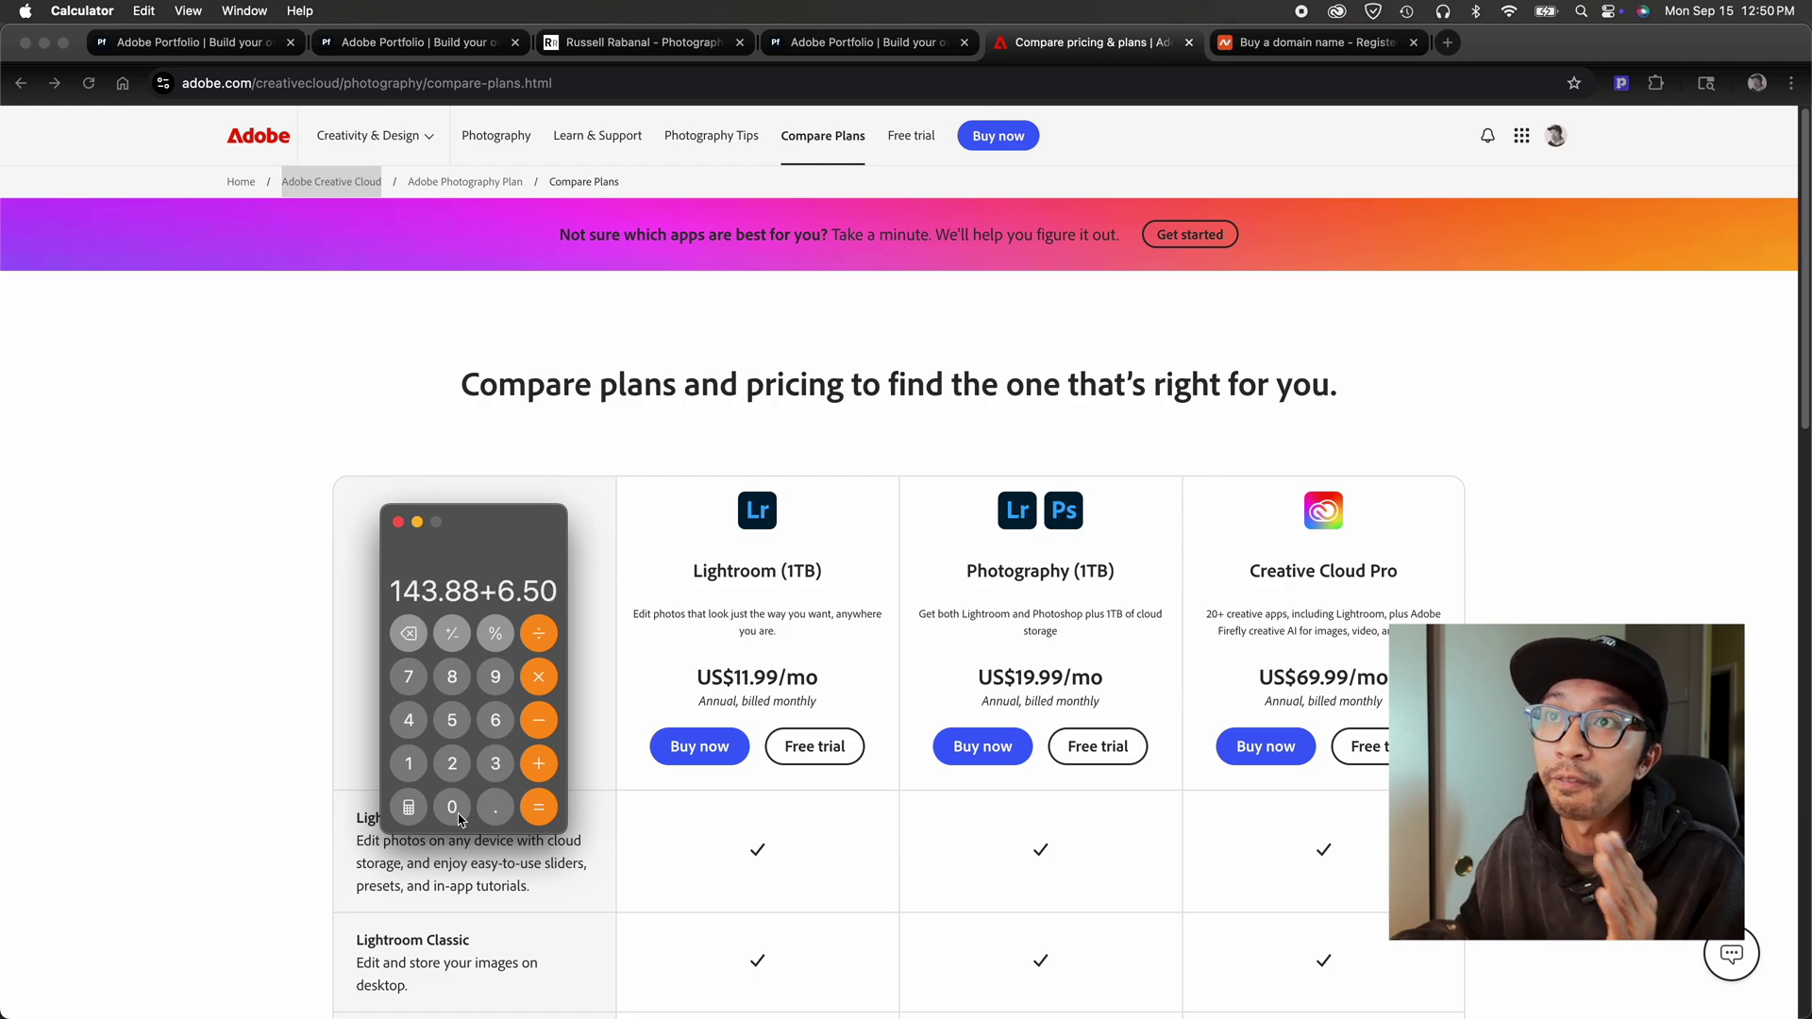
click(542, 810)
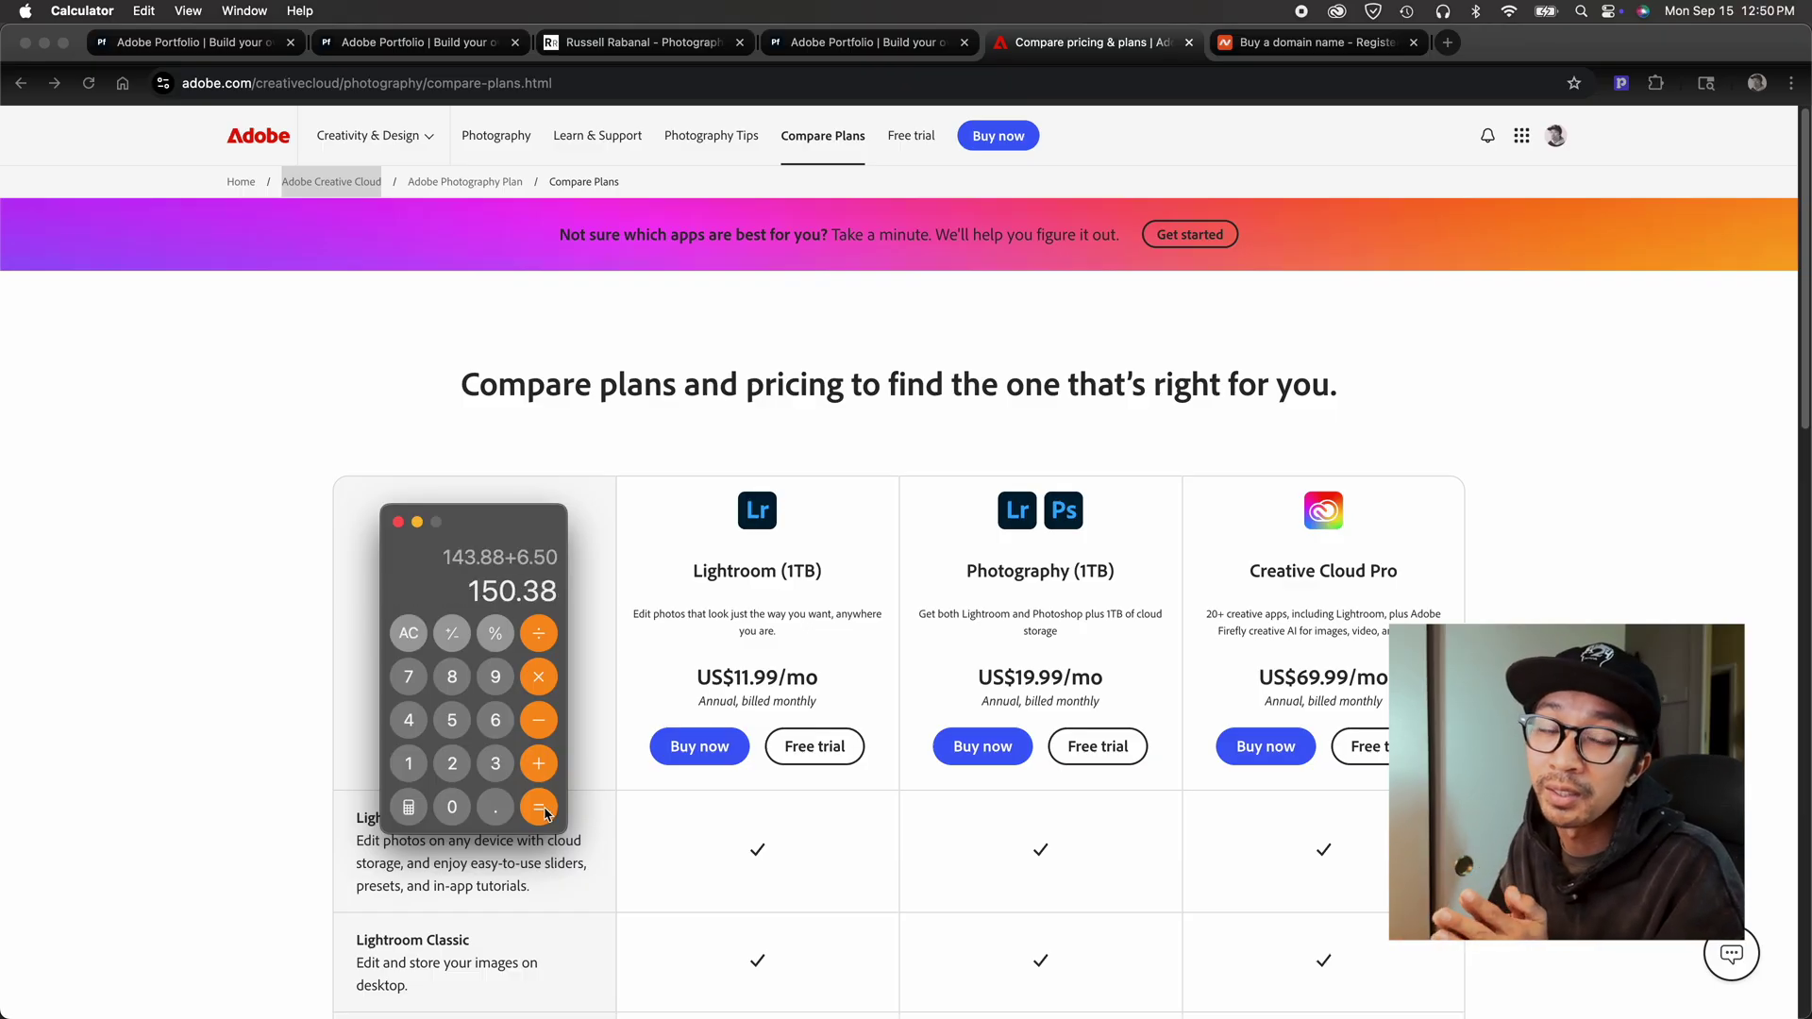